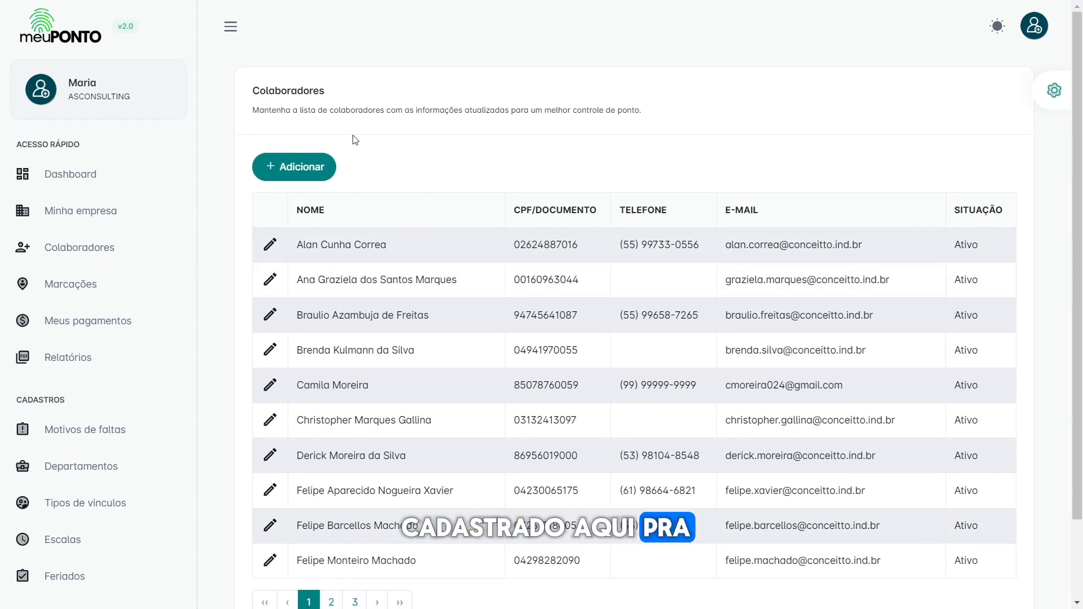
# Step: Start a quick new-employee registration with 'Ir para o perfil deste colaborador após salvar' switched off
pyautogui.click(295, 167)
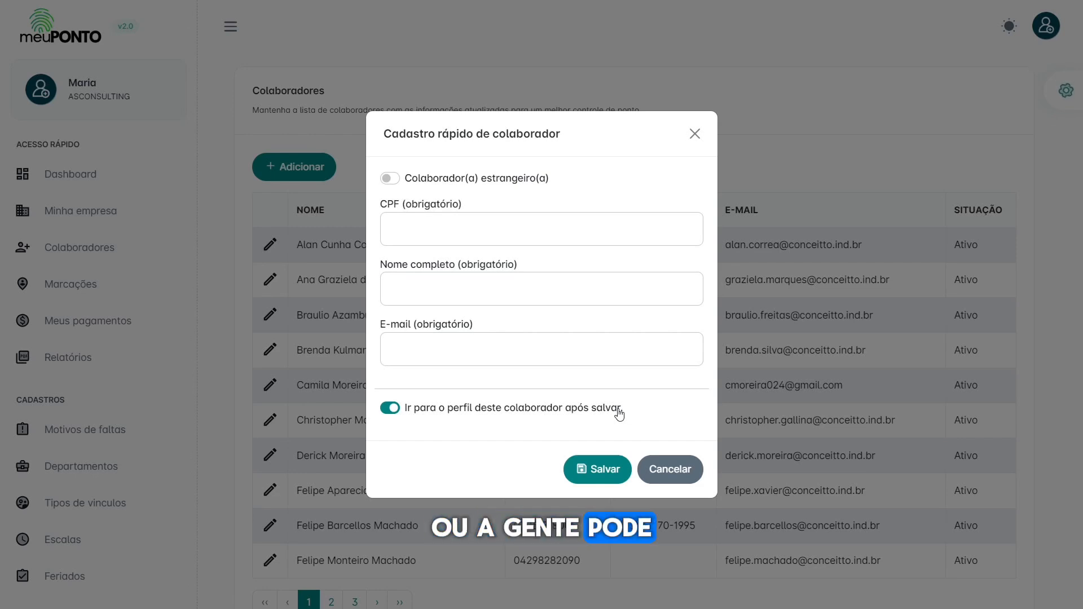
pyautogui.click(454, 410)
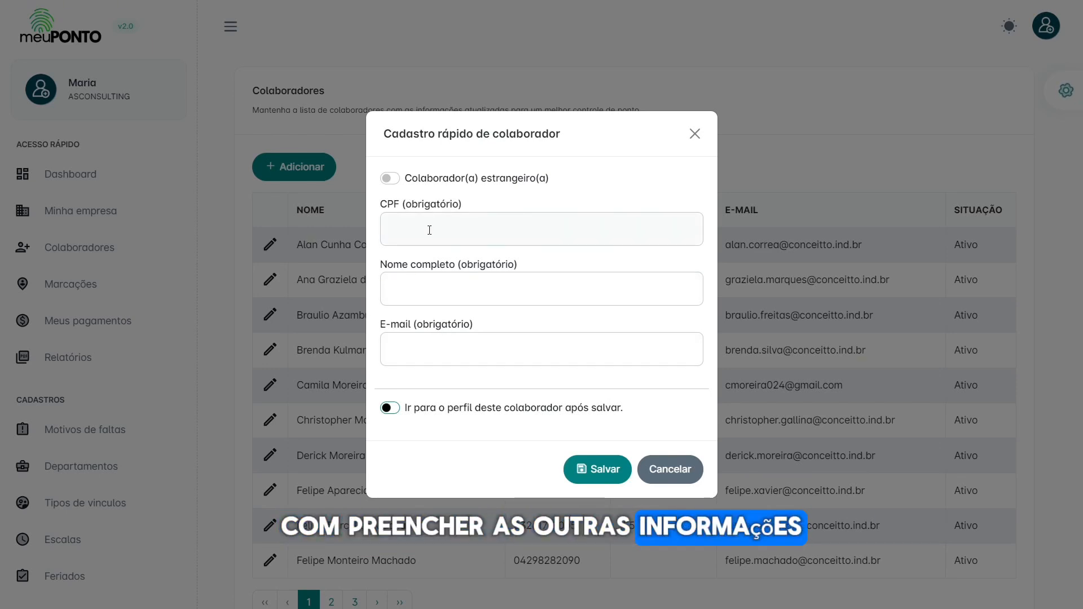
# Step: Paste the employee's CPF, then enter their full name and e-mail address
pyautogui.click(479, 230)
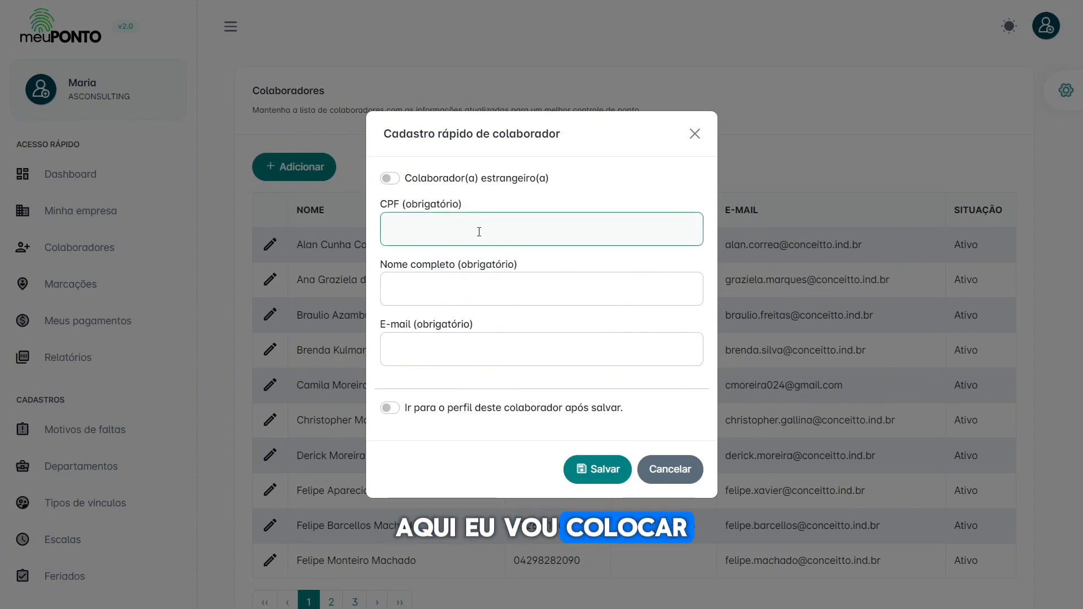
pyautogui.hotkey('ctrl', 'v')
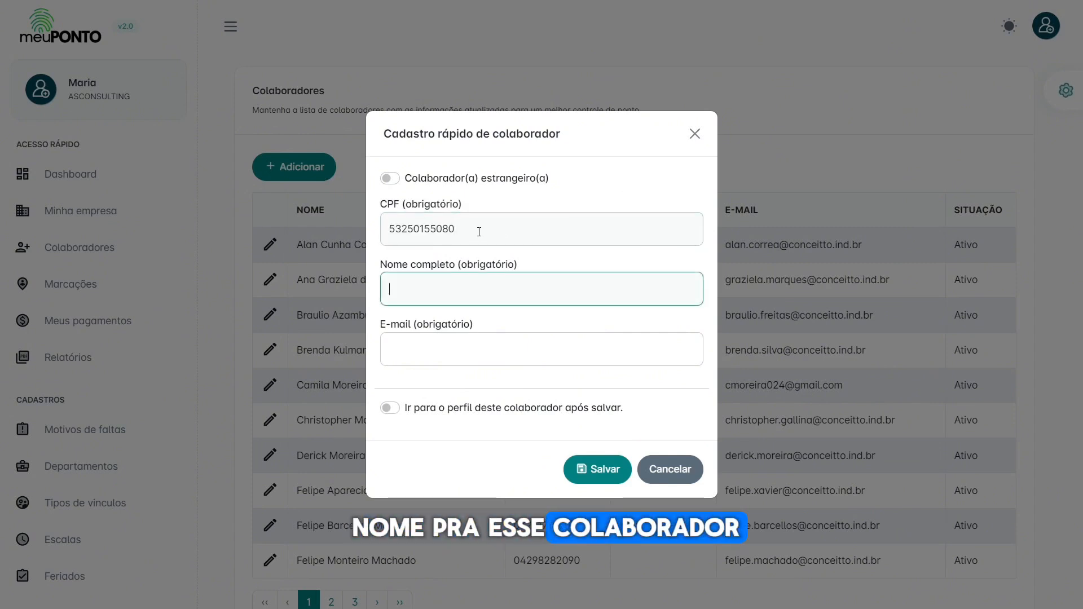
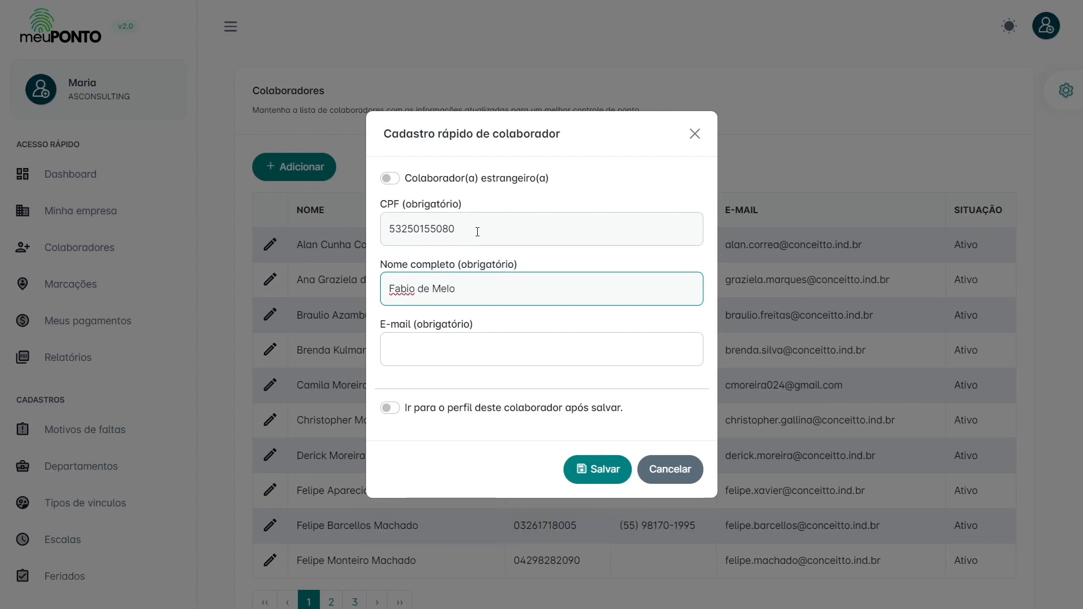
pyautogui.click(441, 354)
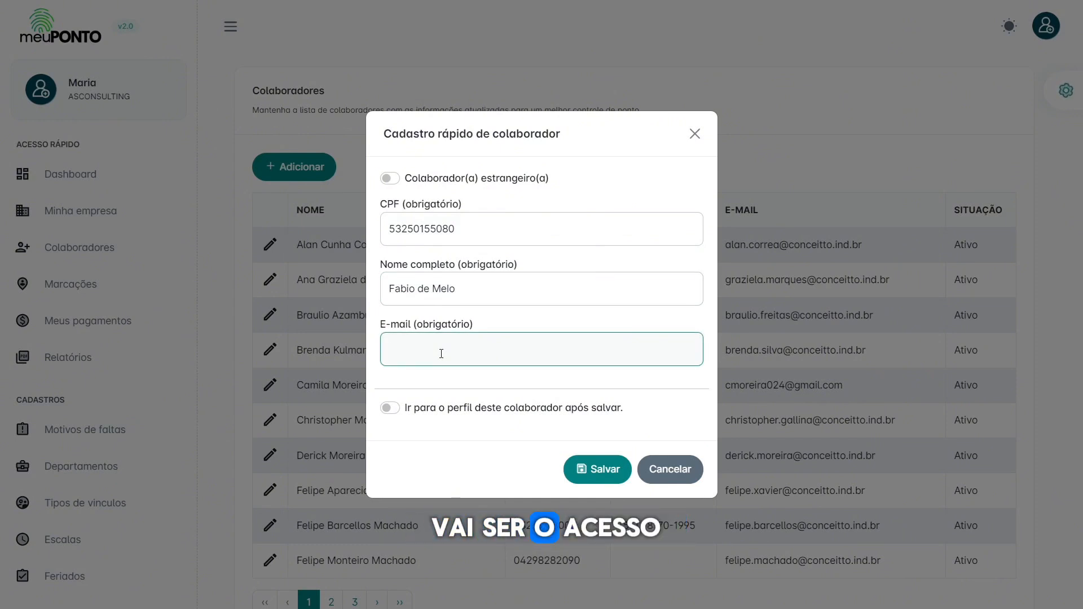
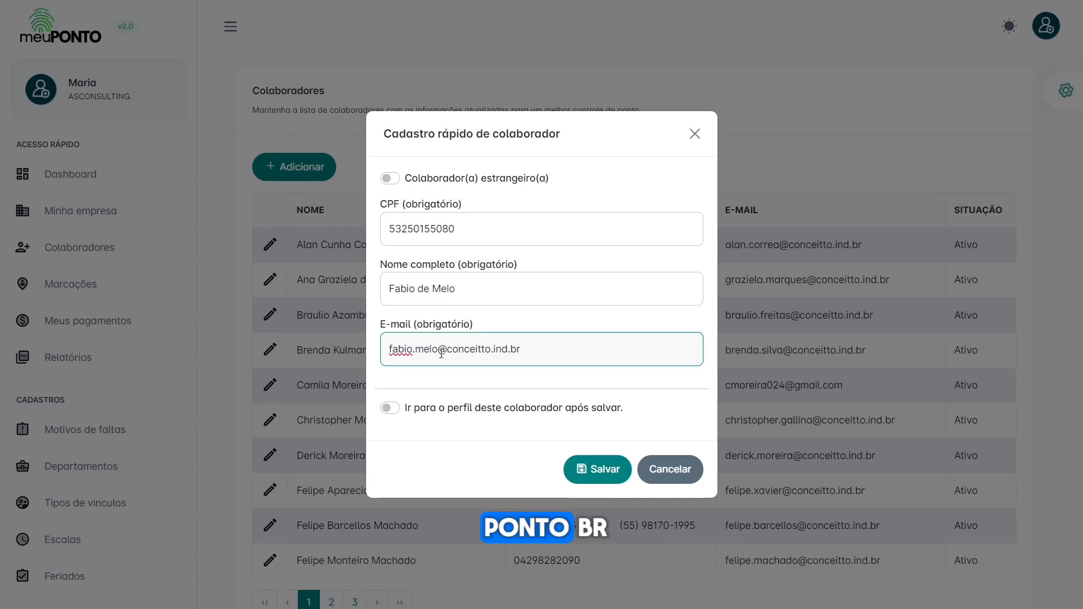
pyautogui.moveTo(534, 349); pyautogui.dragTo(389, 355)
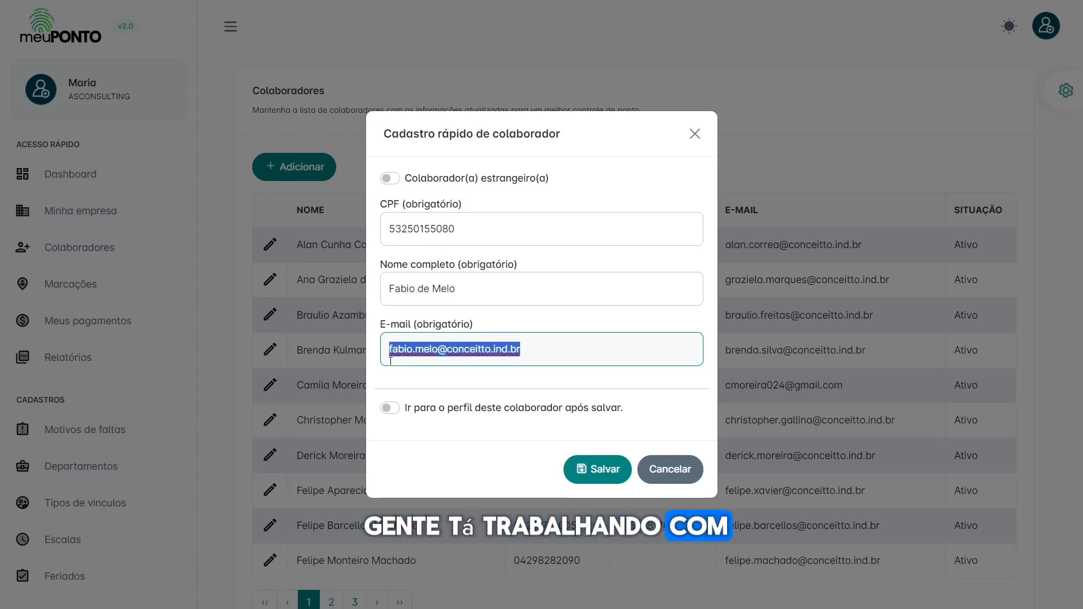
pyautogui.click(543, 341)
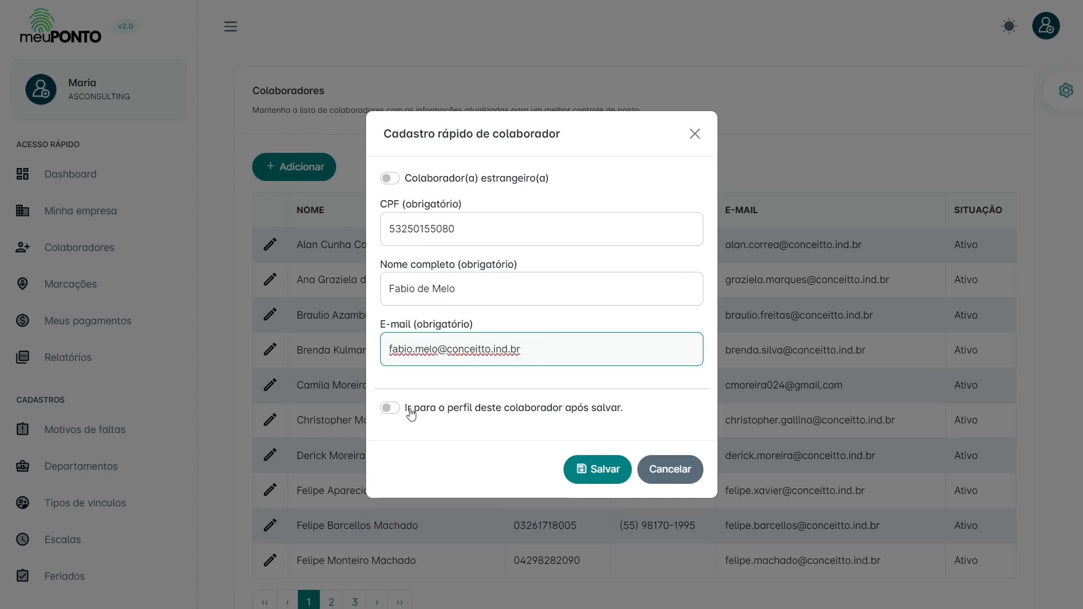
# Step: Switch 'Ir para o perfil deste colaborador após salvar' back on
pyautogui.click(435, 412)
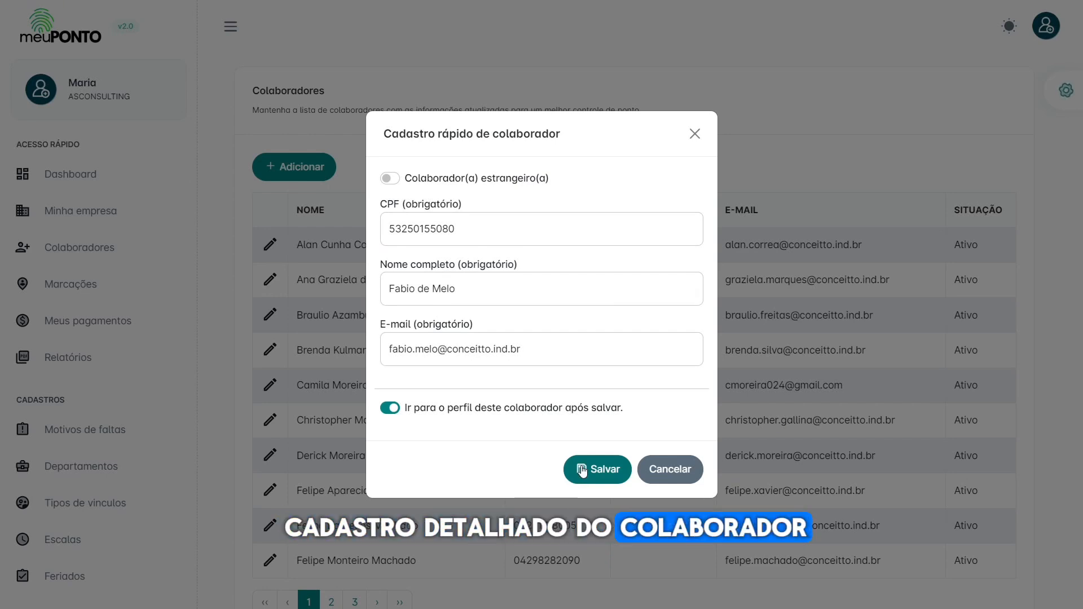
pyautogui.click(468, 411)
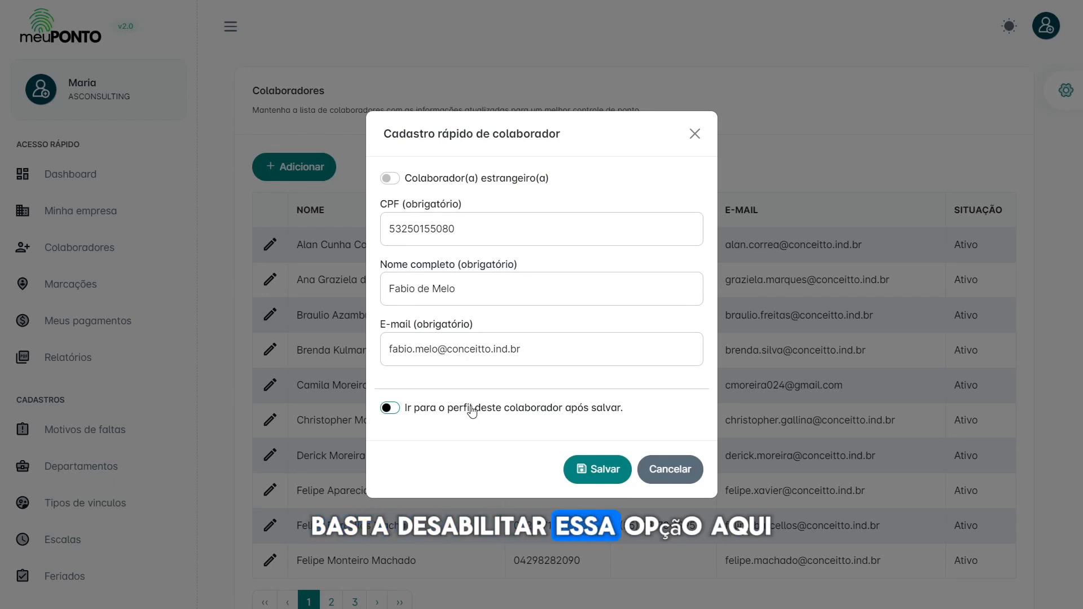
pyautogui.click(471, 411)
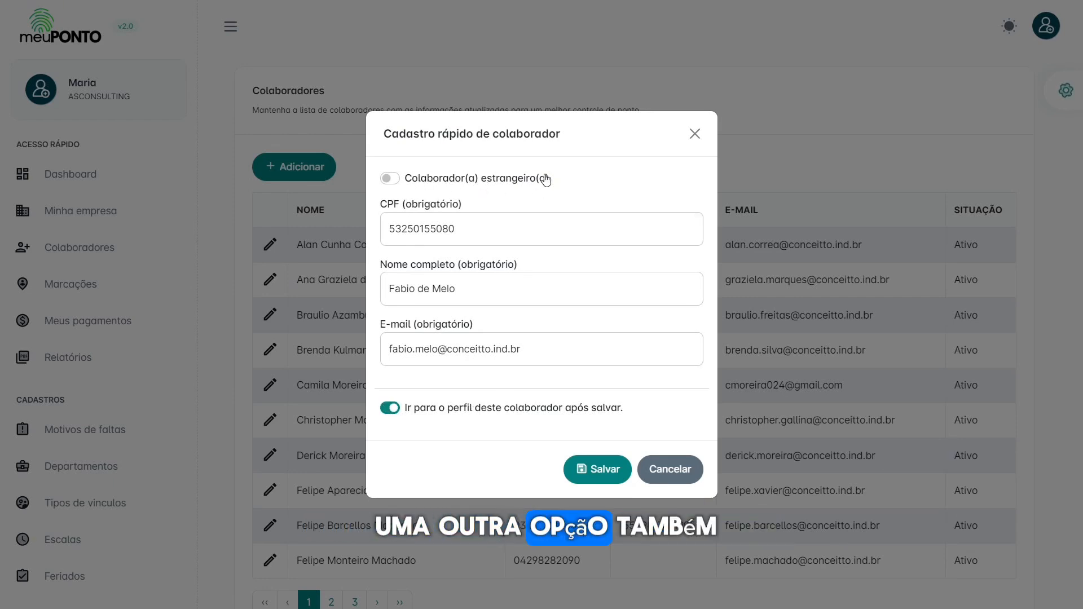
# Step: Try the foreign-employee option, revert to non-foreign with CPF, and save the employee
pyautogui.moveTo(572, 178); pyautogui.dragTo(399, 183)
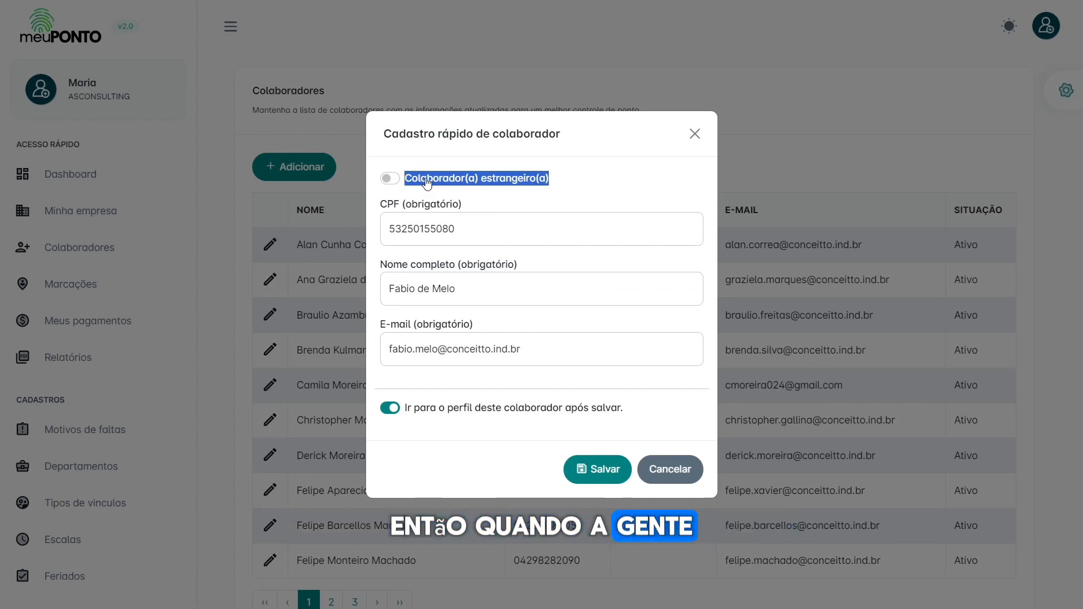
pyautogui.click(472, 177)
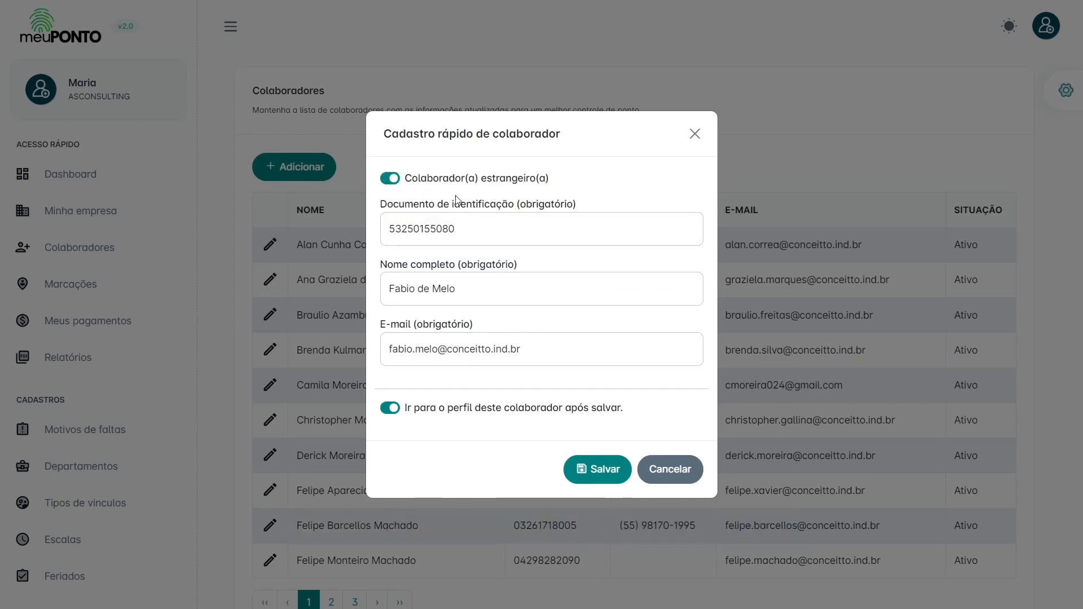
pyautogui.moveTo(383, 206); pyautogui.dragTo(607, 203)
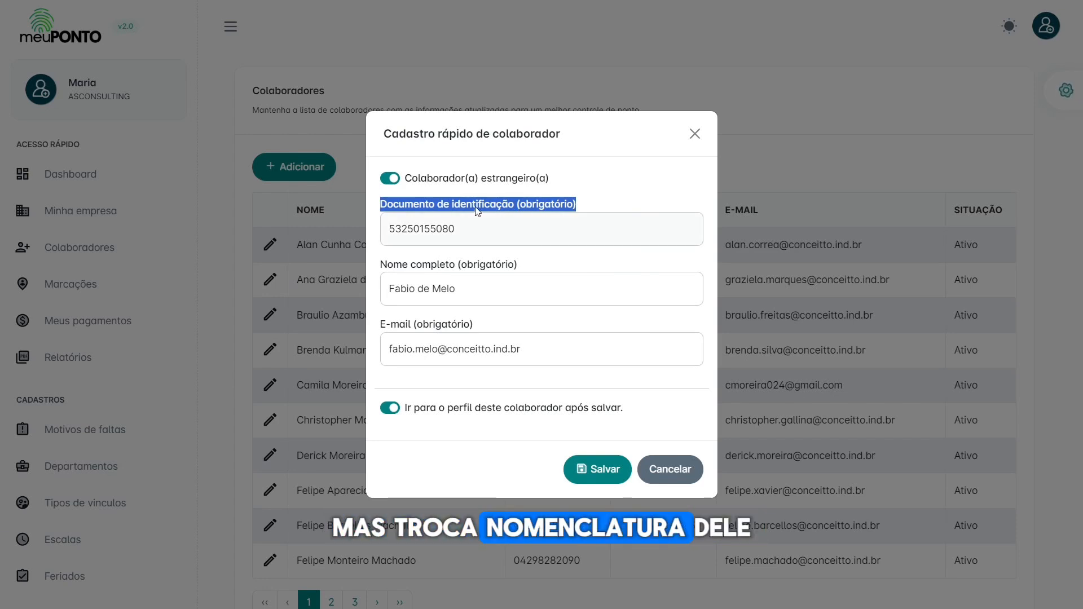
pyautogui.click(478, 209)
pyautogui.click(584, 200)
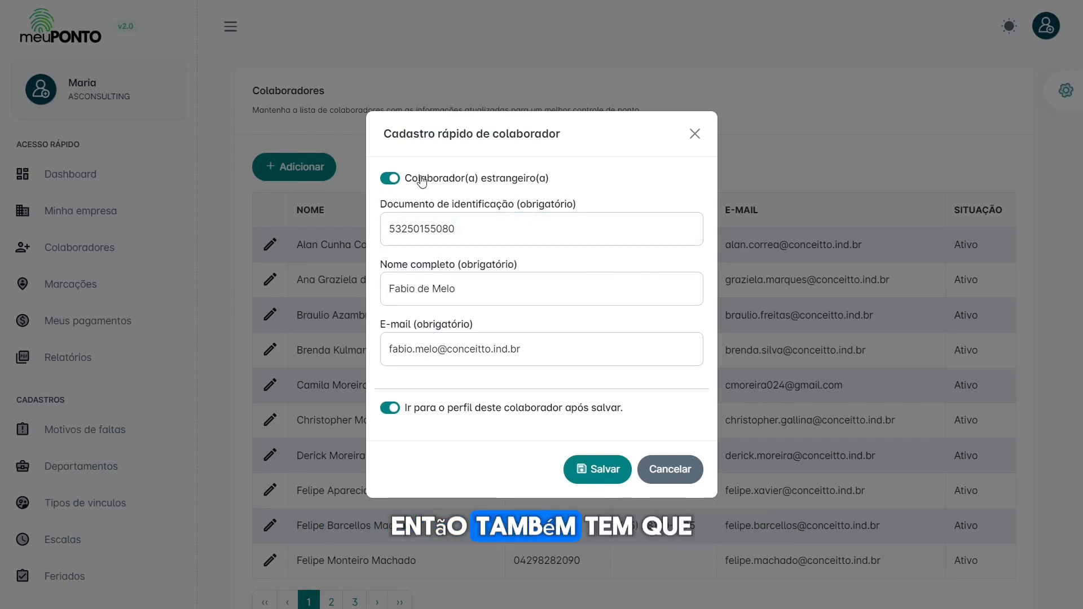
pyautogui.click(422, 180)
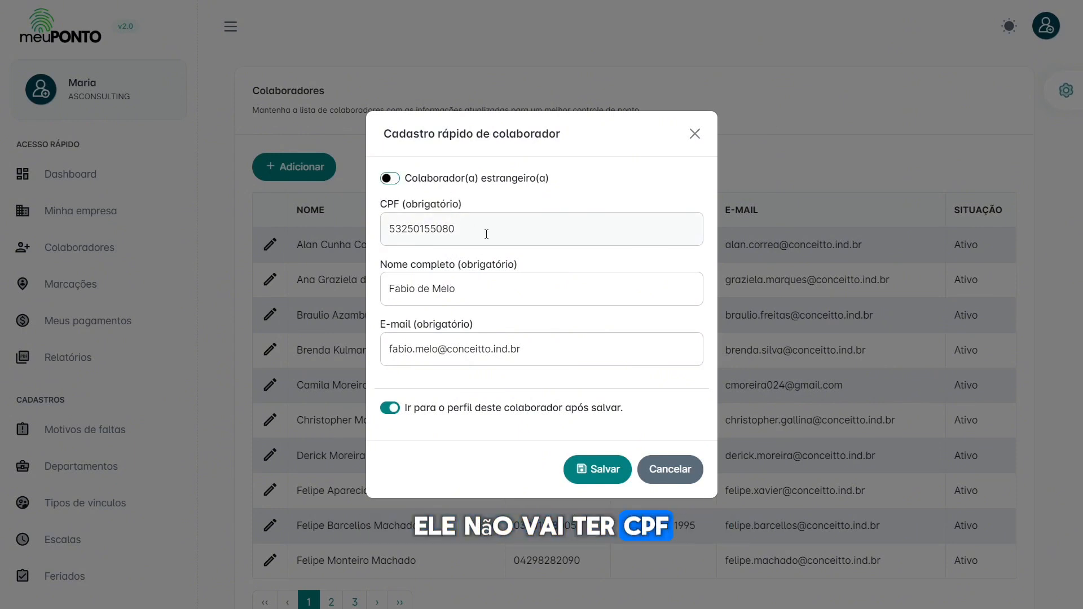
pyautogui.click(604, 469)
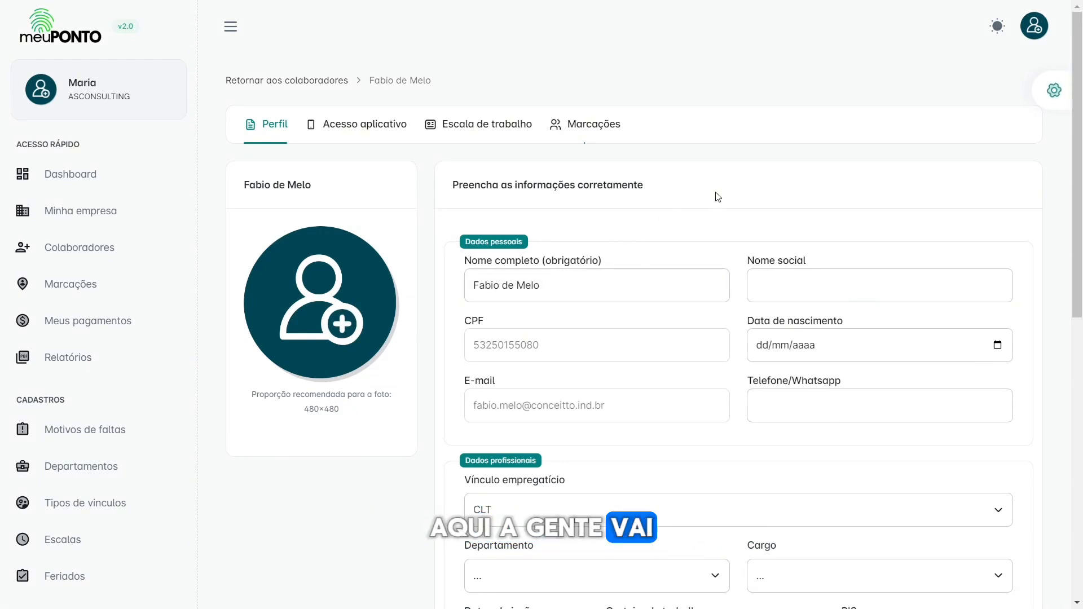
# Step: Enter the employee's social name and check the locked CPF value
pyautogui.moveTo(322, 285)
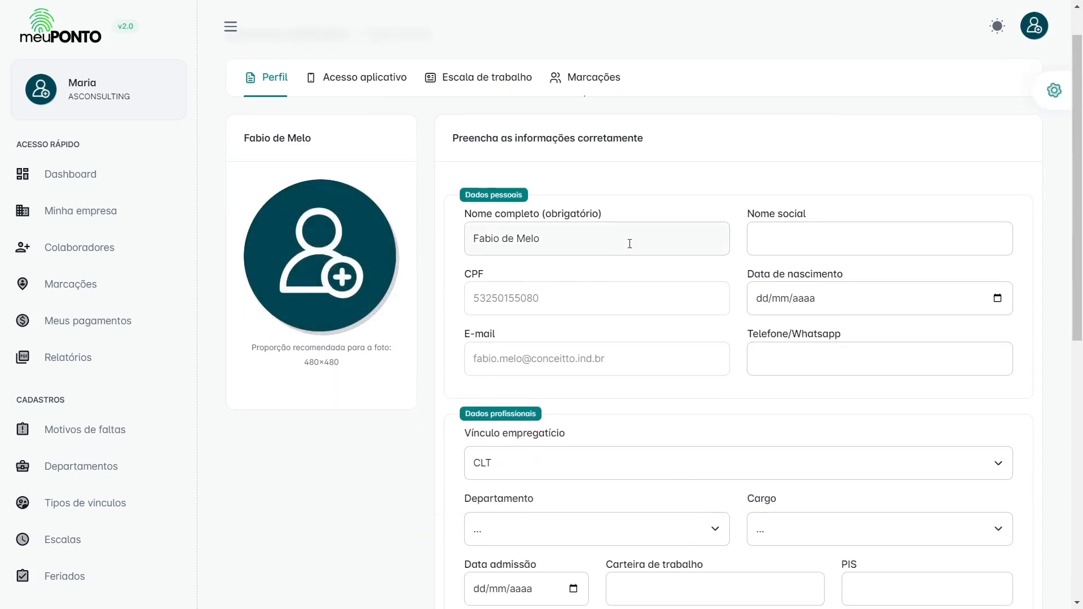
pyautogui.scroll(-2, 648, 237)
pyautogui.click(790, 190)
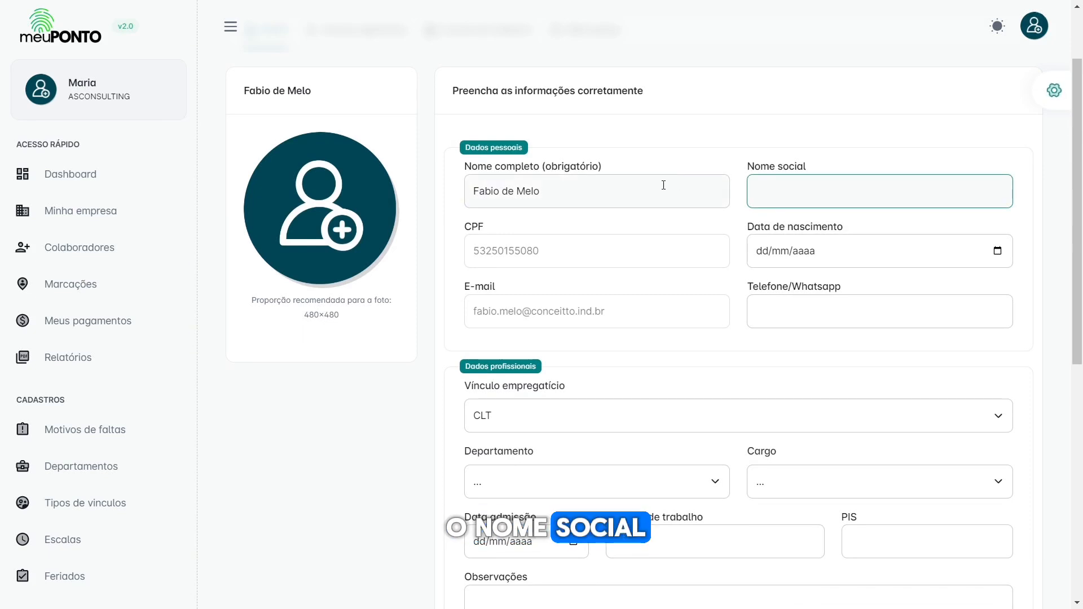
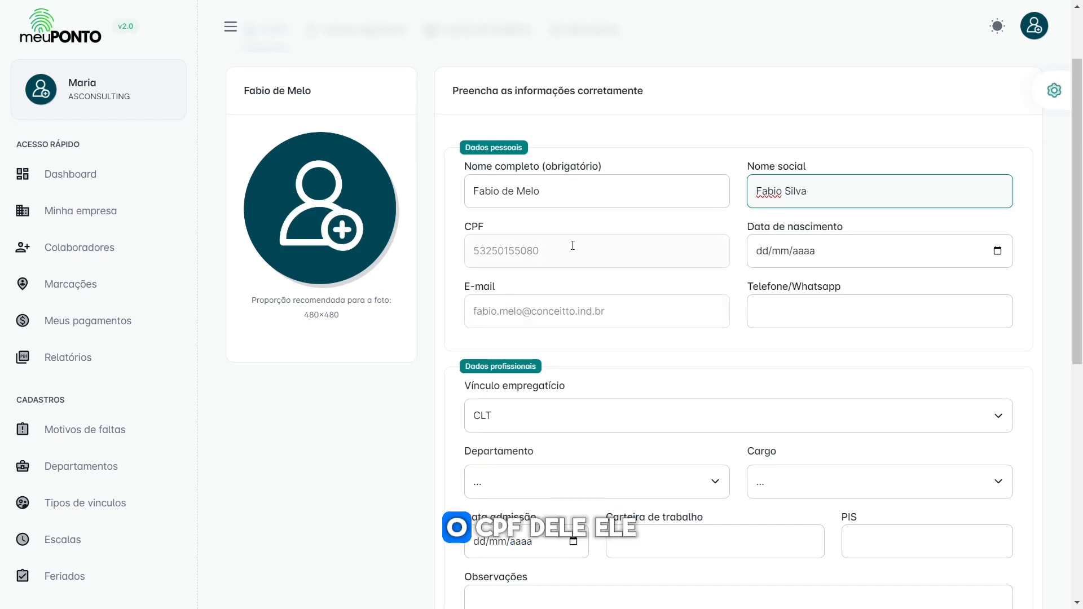
pyautogui.moveTo(593, 249); pyautogui.dragTo(476, 250)
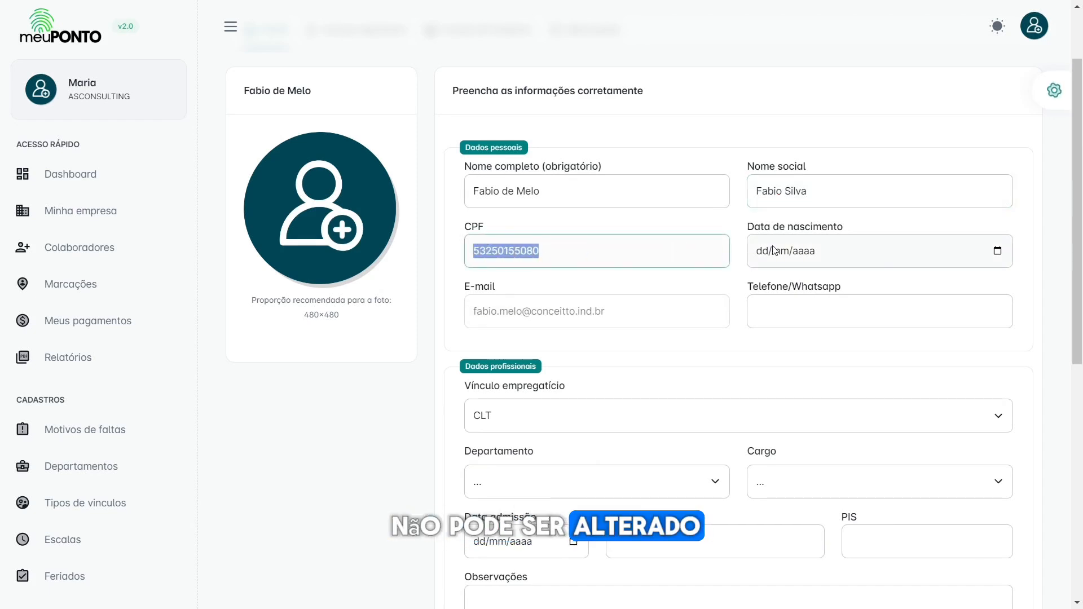
# Step: Enter birth date 01/10/2000 and confirm the e-mail field is read-only
pyautogui.click(817, 262)
pyautogui.write('01/1')
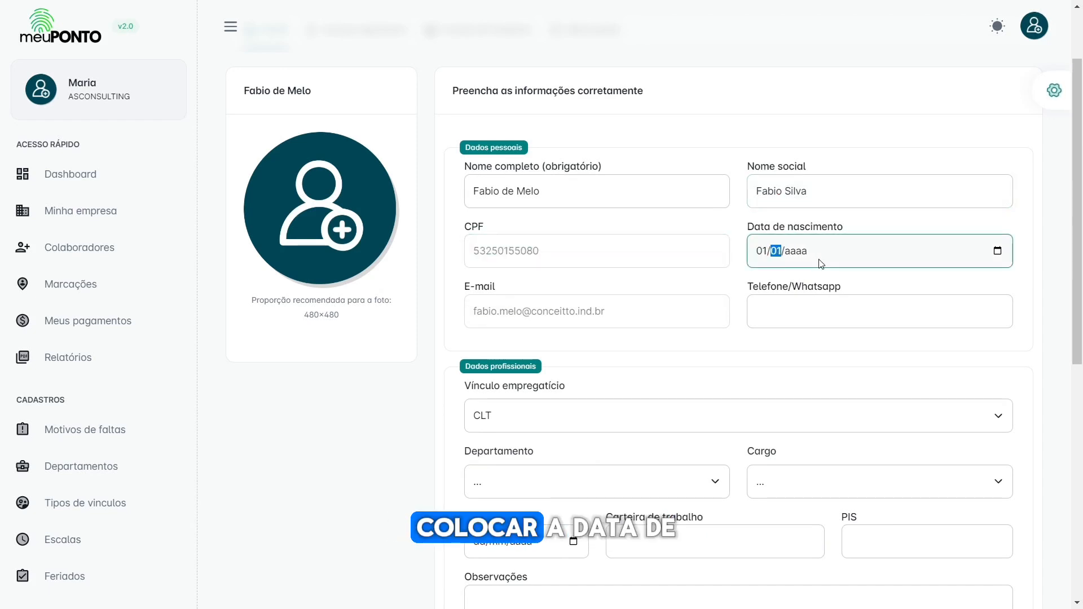
pyautogui.write('0/0020')
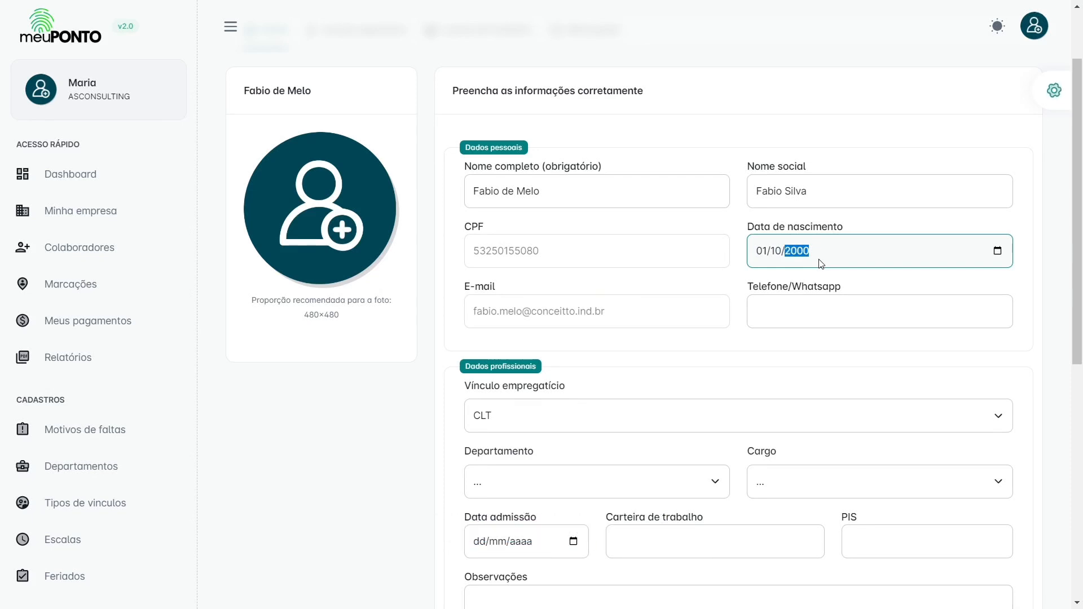
pyautogui.moveTo(644, 320); pyautogui.dragTo(470, 309)
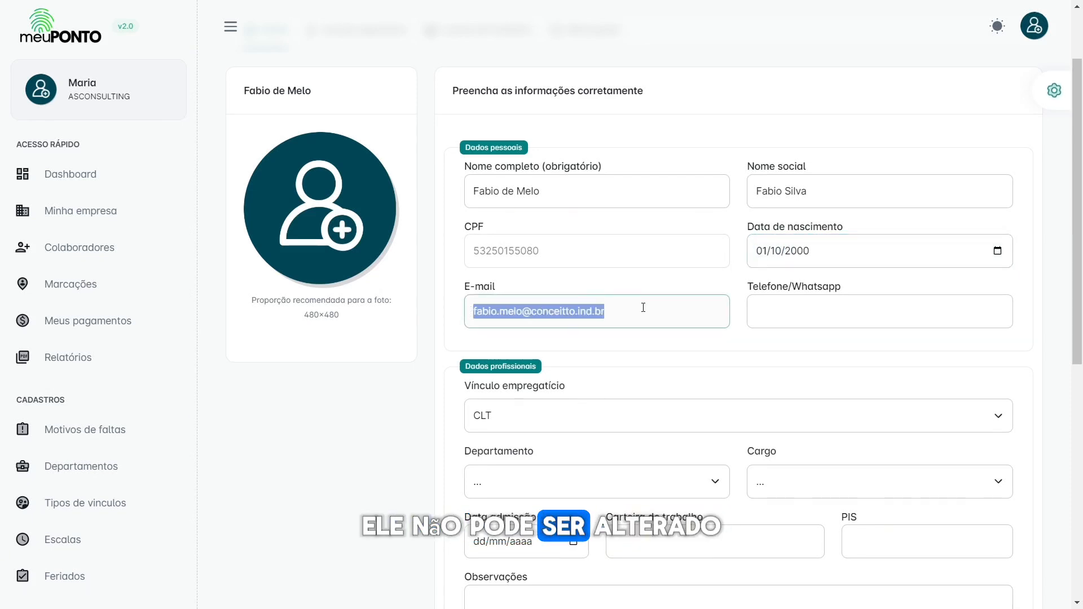
pyautogui.click(476, 307)
pyautogui.moveTo(476, 307); pyautogui.dragTo(617, 322)
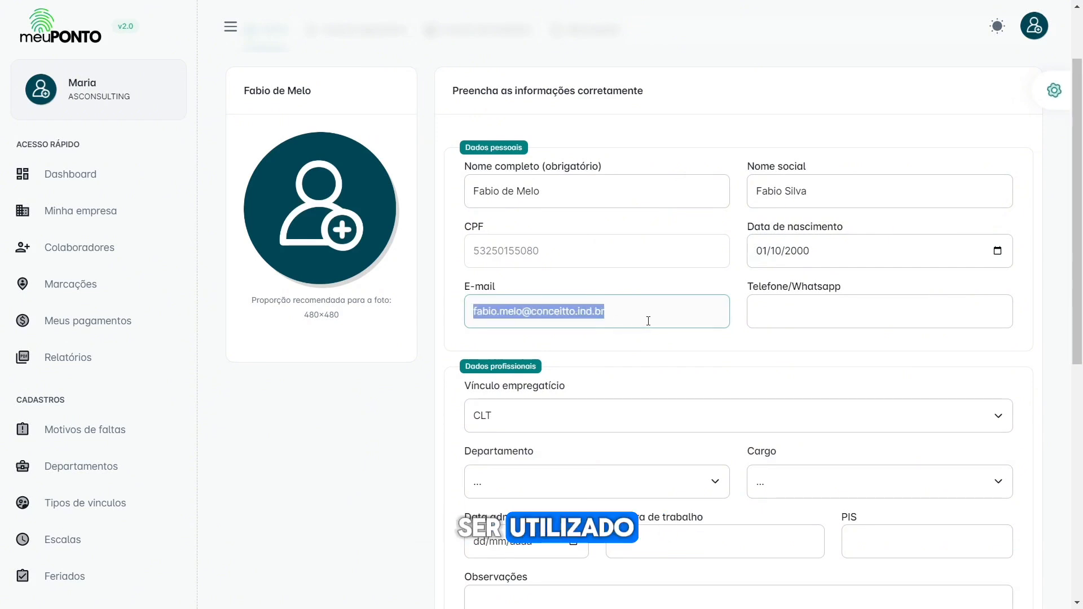
pyautogui.click(778, 306)
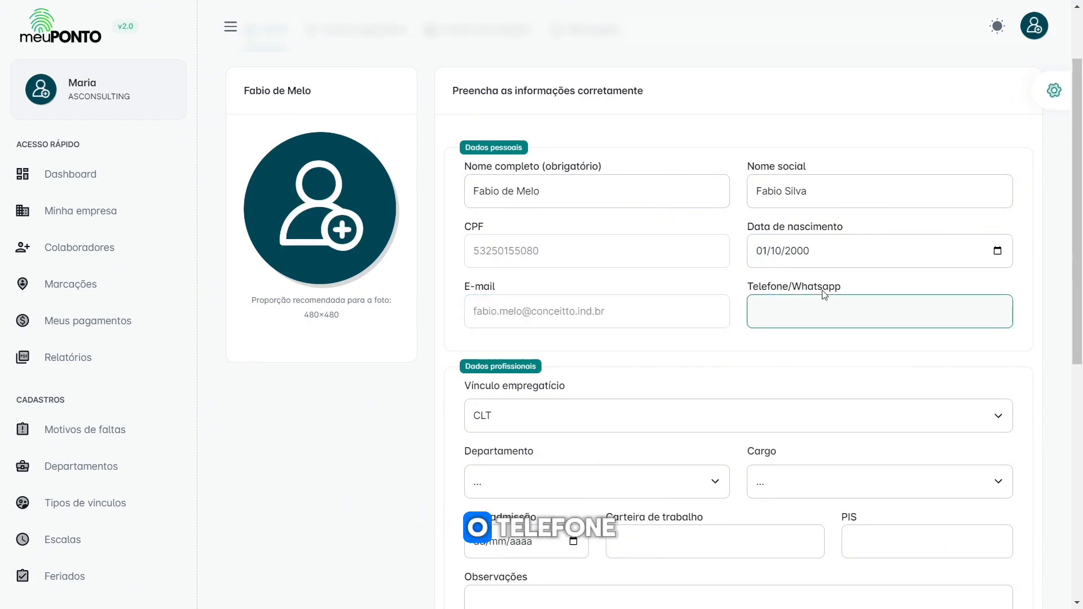
# Step: Keep CLT as employment type, with department Contabilidade and job title Gerente
pyautogui.scroll(-3, 740, 273)
pyautogui.moveTo(472, 197); pyautogui.dragTo(590, 202)
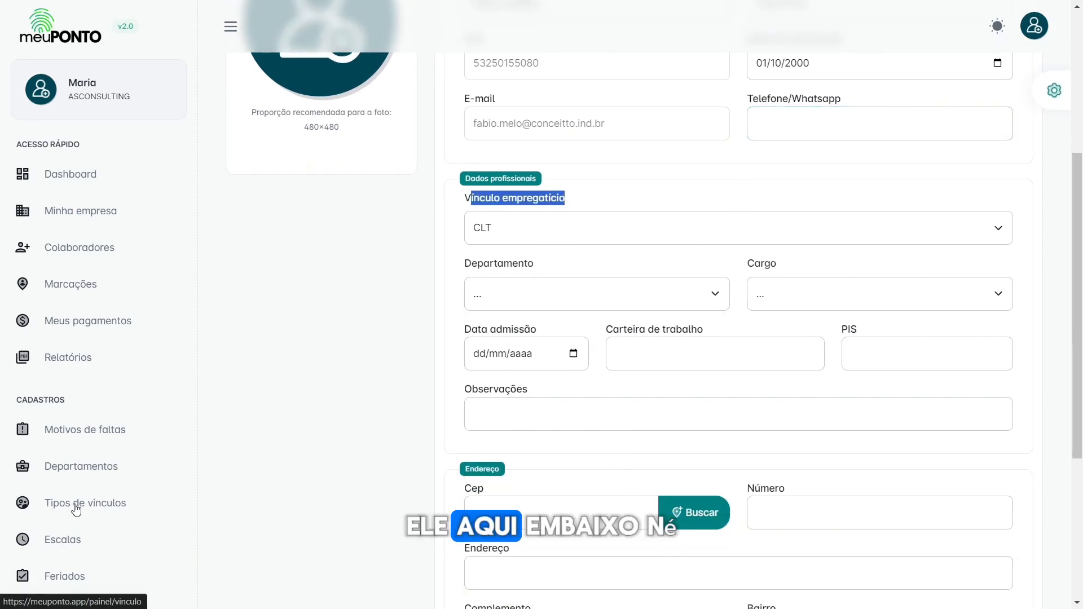
pyautogui.click(576, 228)
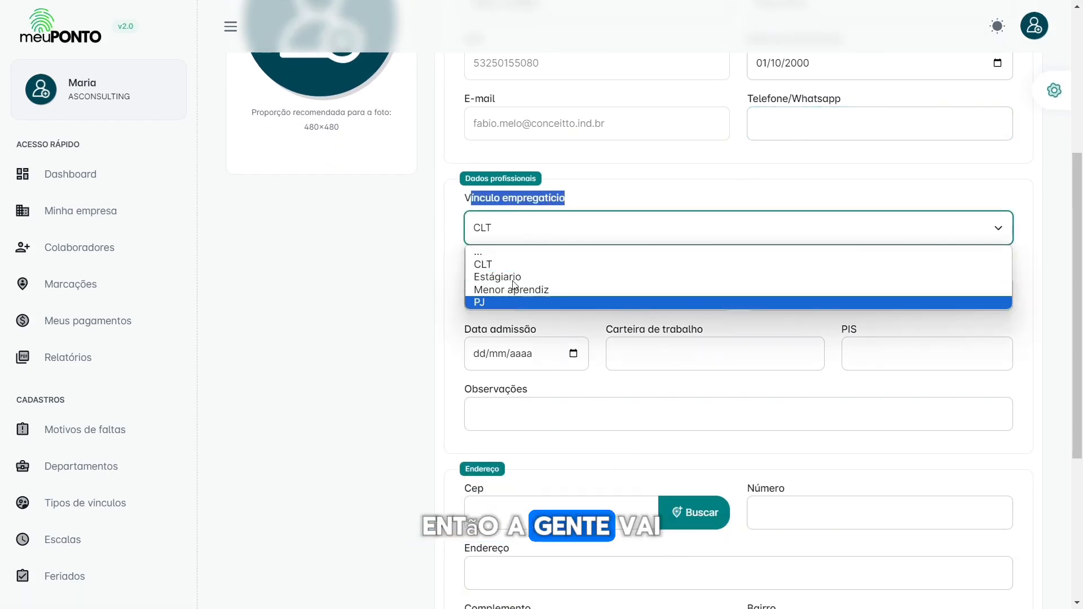
pyautogui.click(509, 263)
pyautogui.click(614, 198)
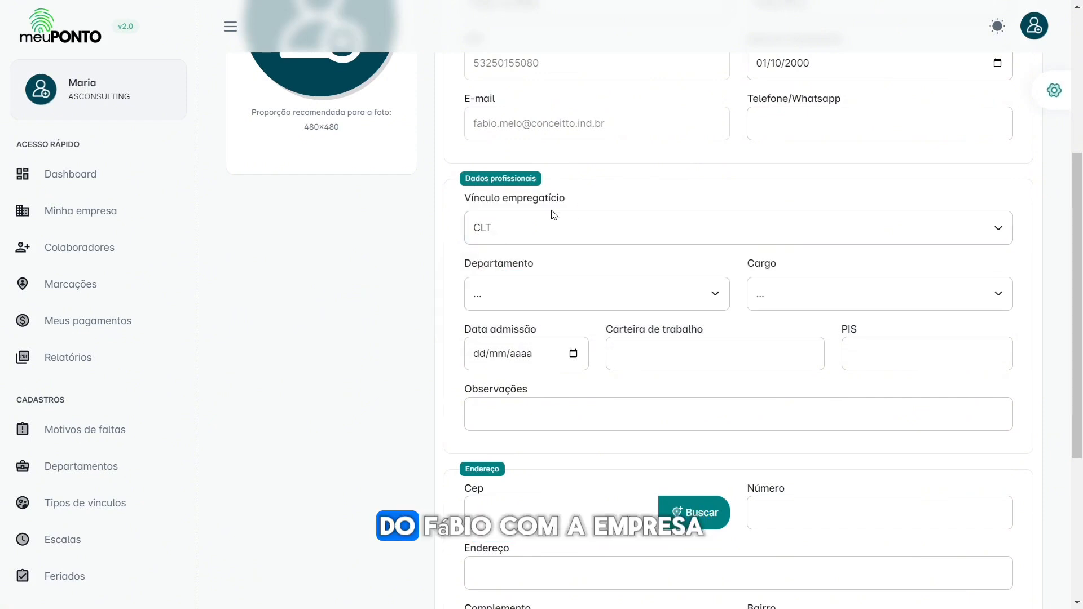
pyautogui.click(571, 302)
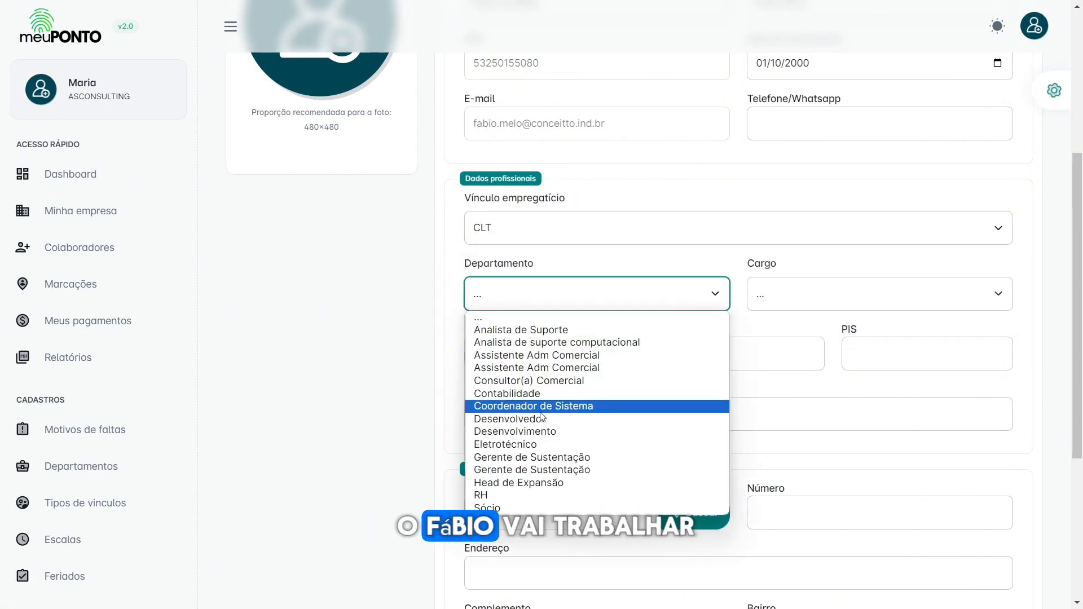
pyautogui.click(500, 395)
pyautogui.click(817, 293)
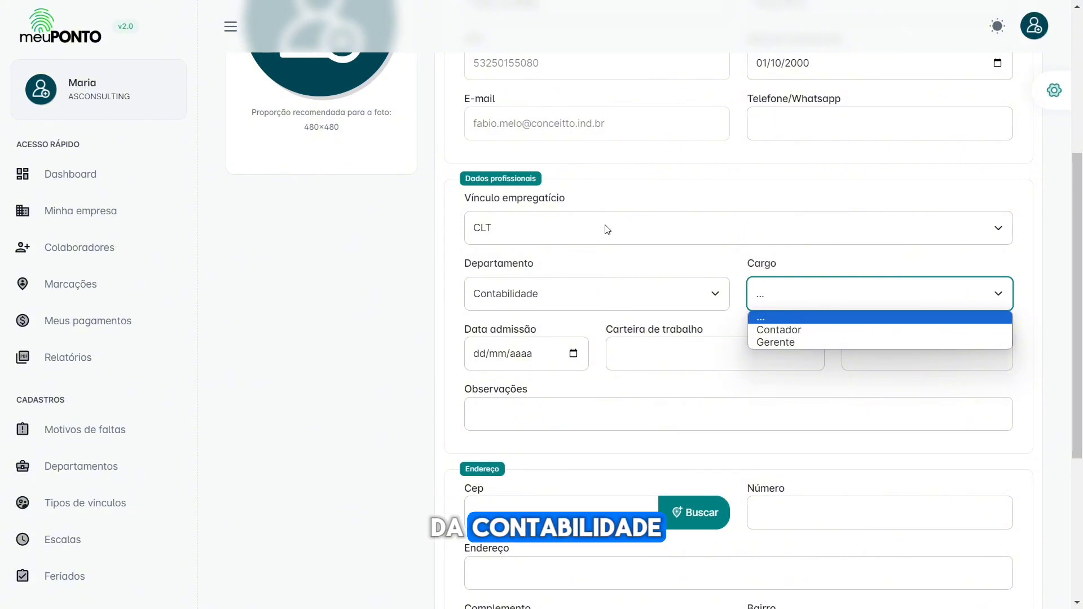
pyautogui.click(776, 340)
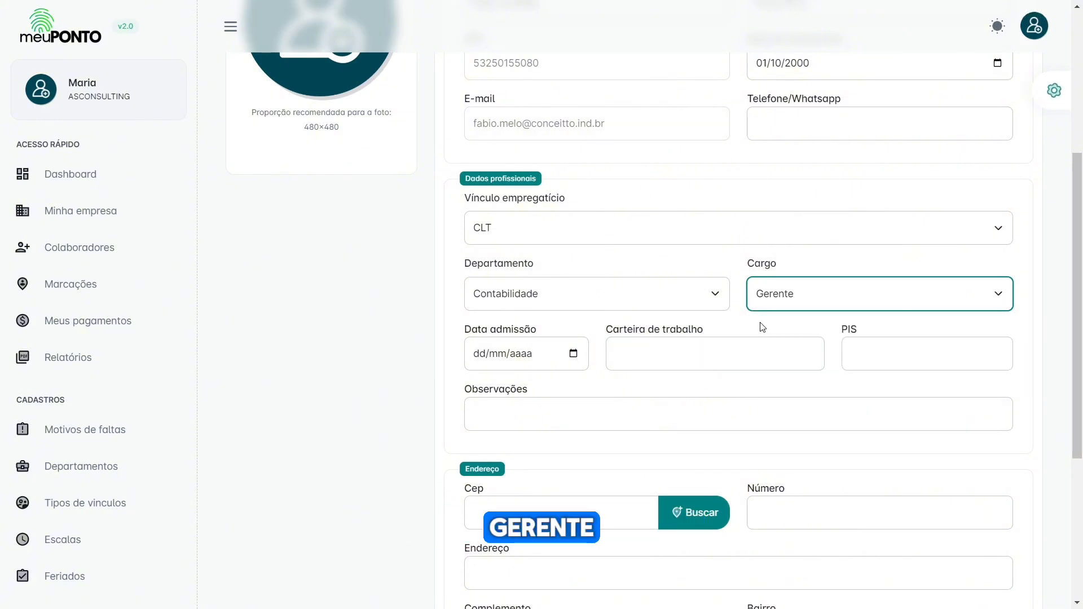
# Step: Enter admission date 01/05/2020 plus the work-card and PIS numbers
pyautogui.scroll(-2, 542, 332)
pyautogui.click(483, 260)
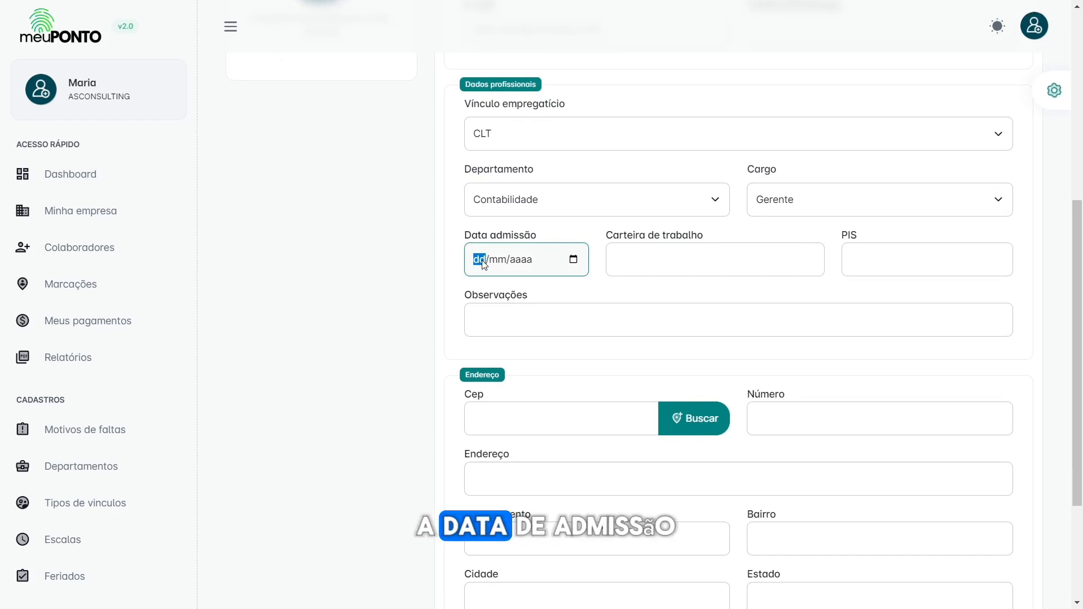
pyautogui.write('01/05/2020')
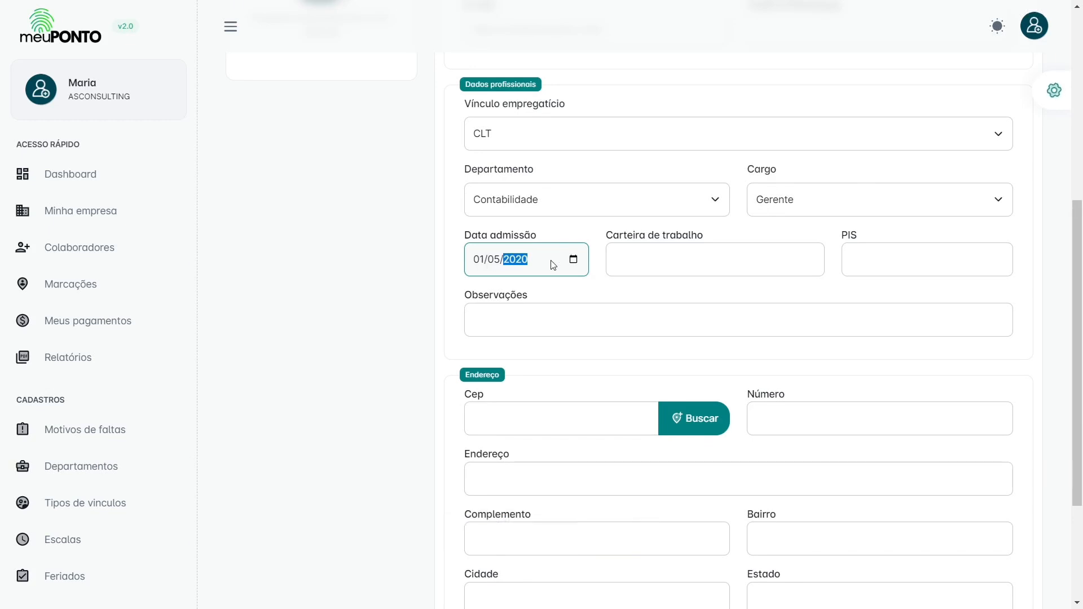
pyautogui.click(632, 258)
pyautogui.write('23123')
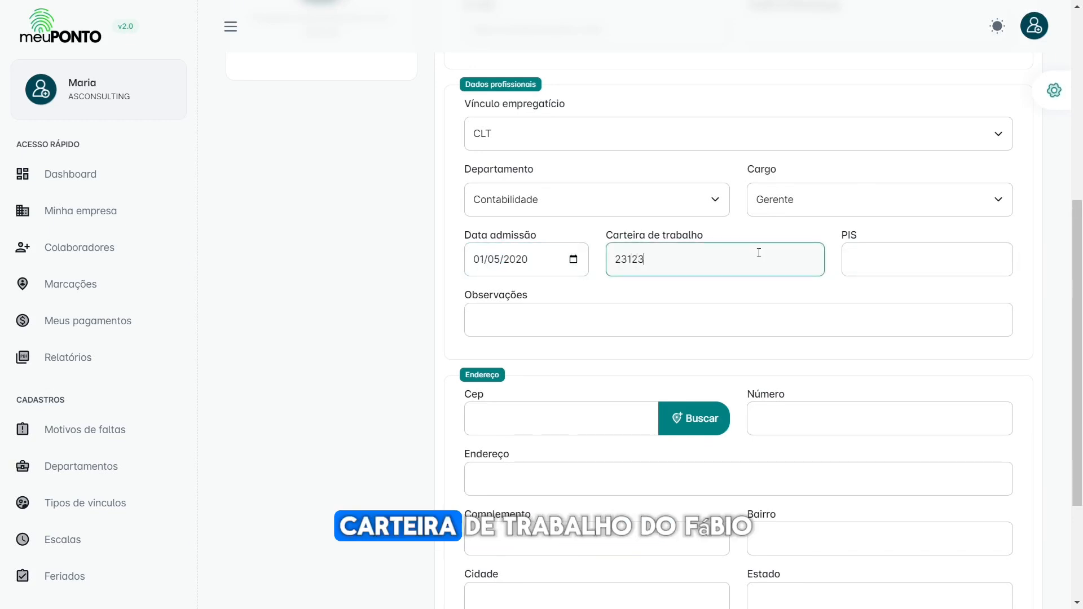
pyautogui.click(849, 257)
pyautogui.write('123143')
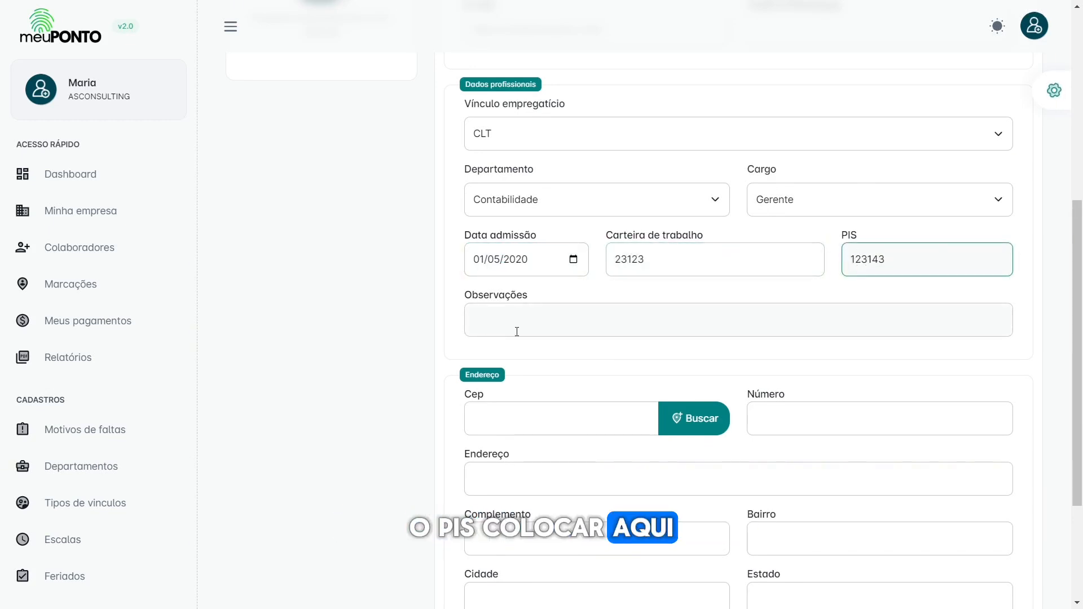
pyautogui.click(547, 327)
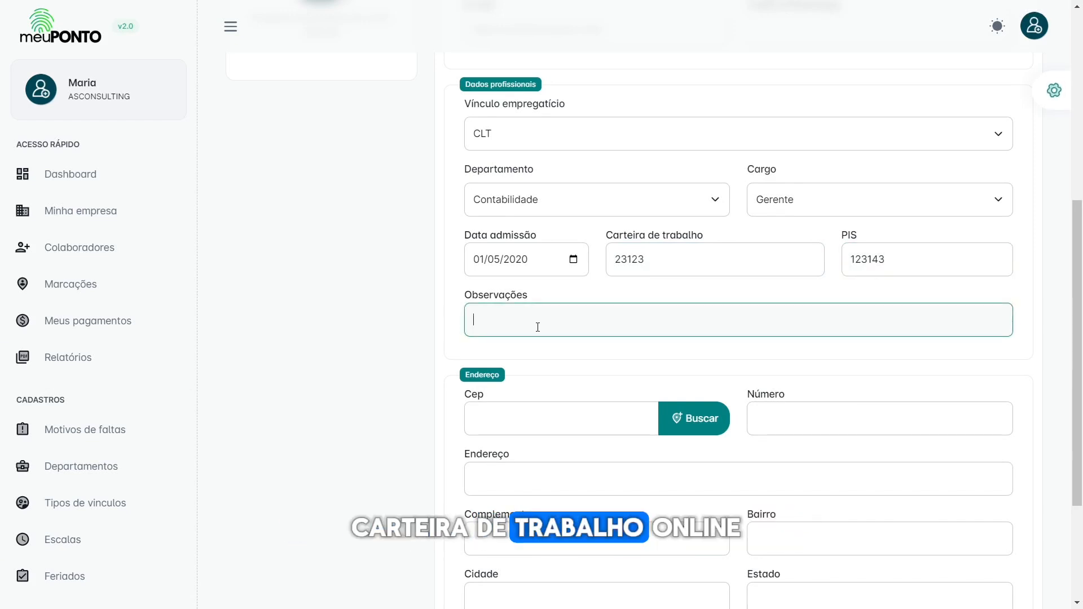
# Step: Save the profile, then visit the postal code and address number fields
pyautogui.scroll(-3, 538, 327)
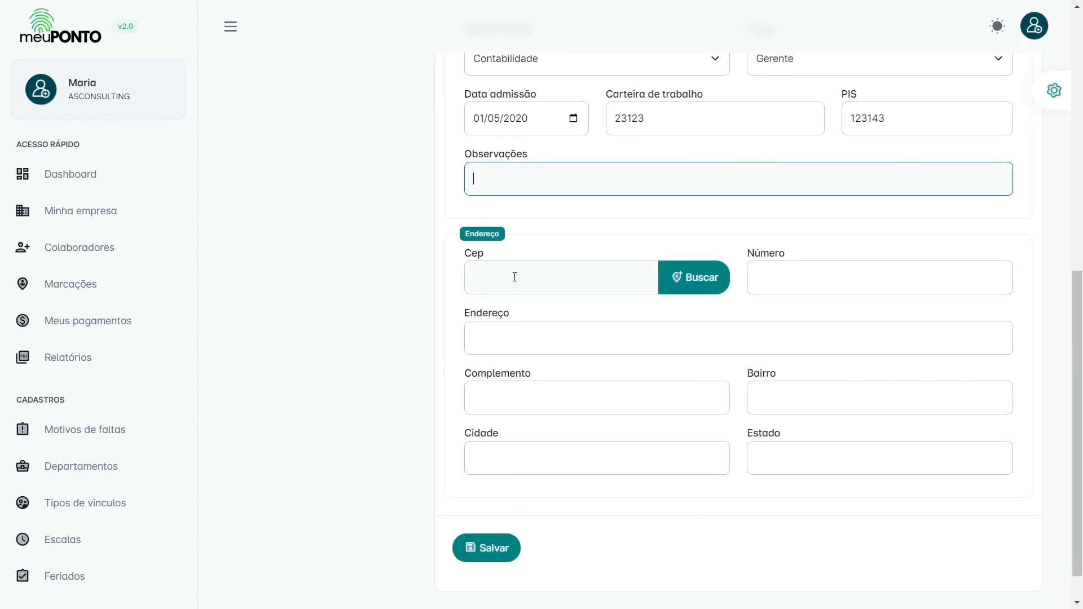
pyautogui.click(522, 272)
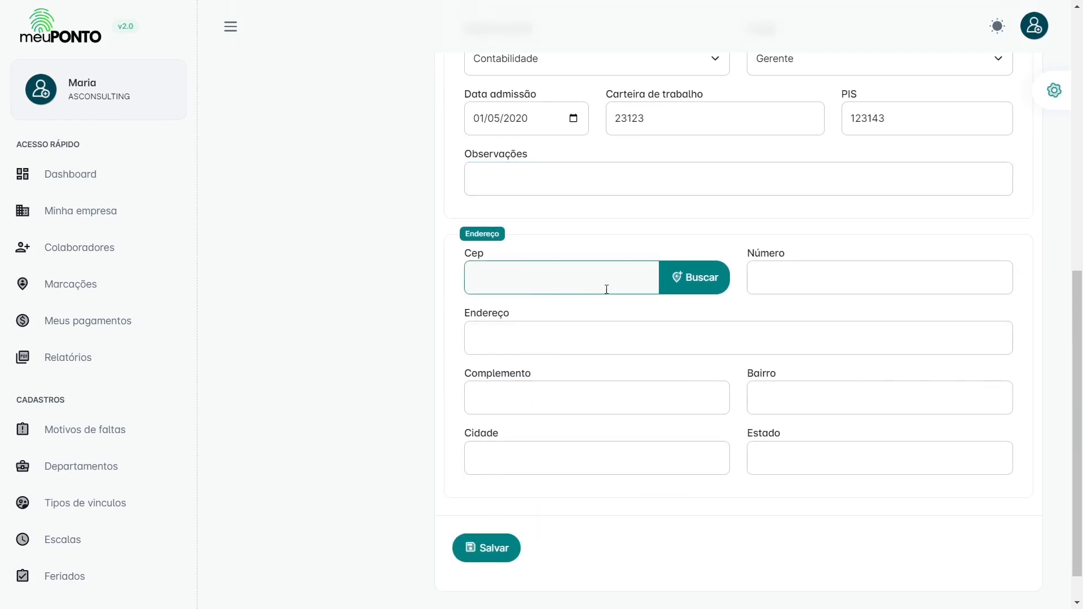
pyautogui.click(489, 548)
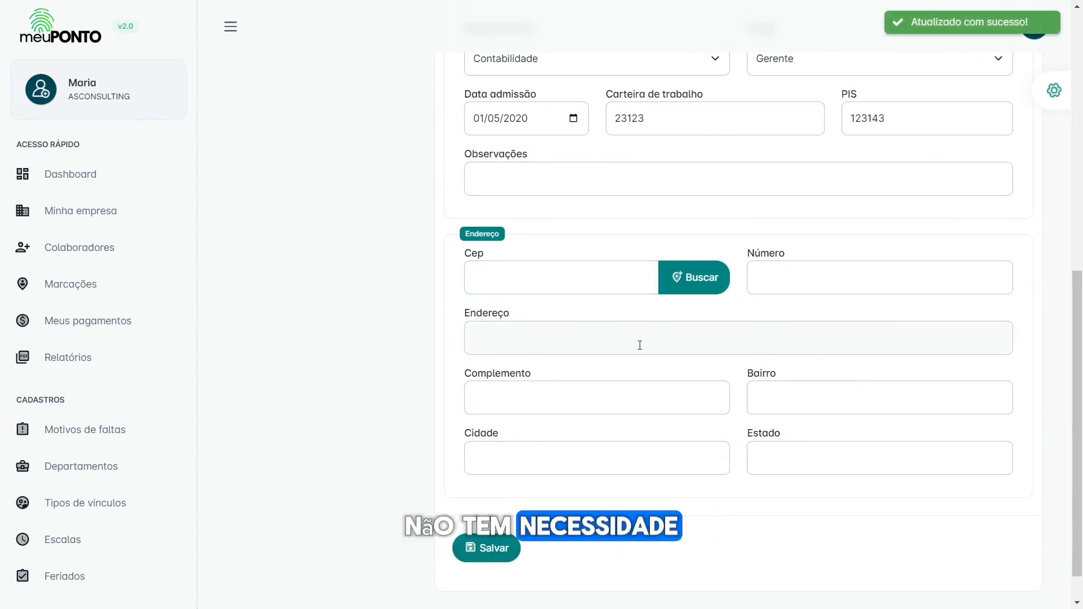
pyautogui.click(582, 279)
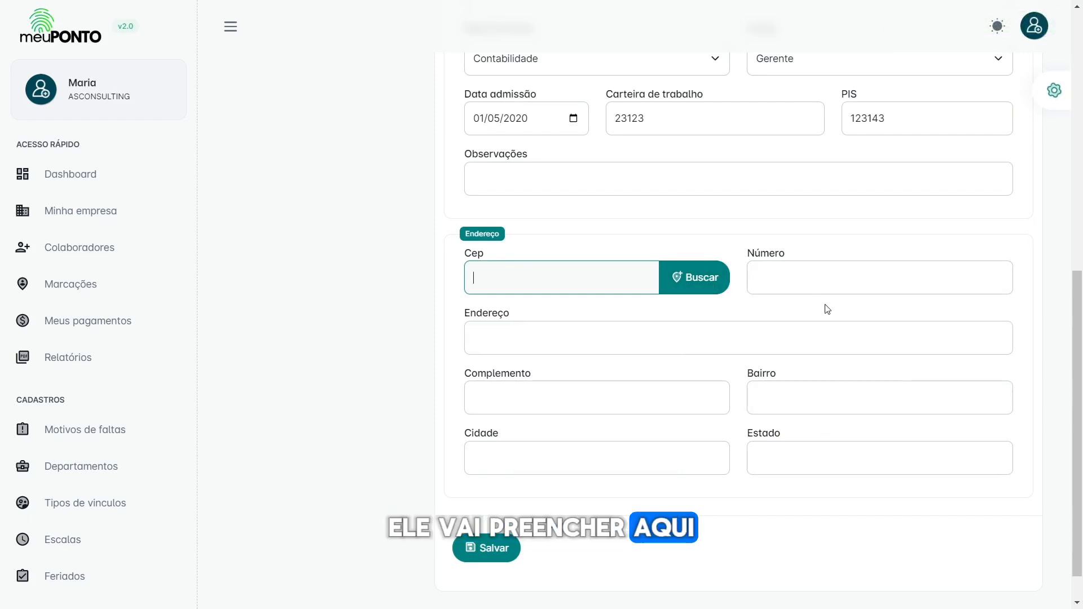
pyautogui.click(808, 281)
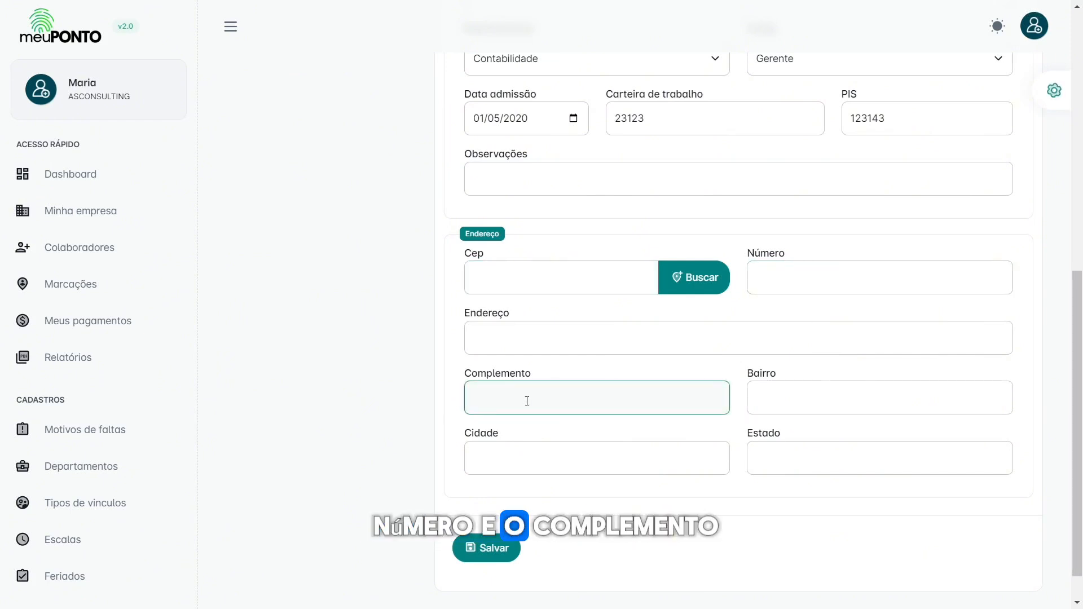
pyautogui.scroll(10, 526, 401)
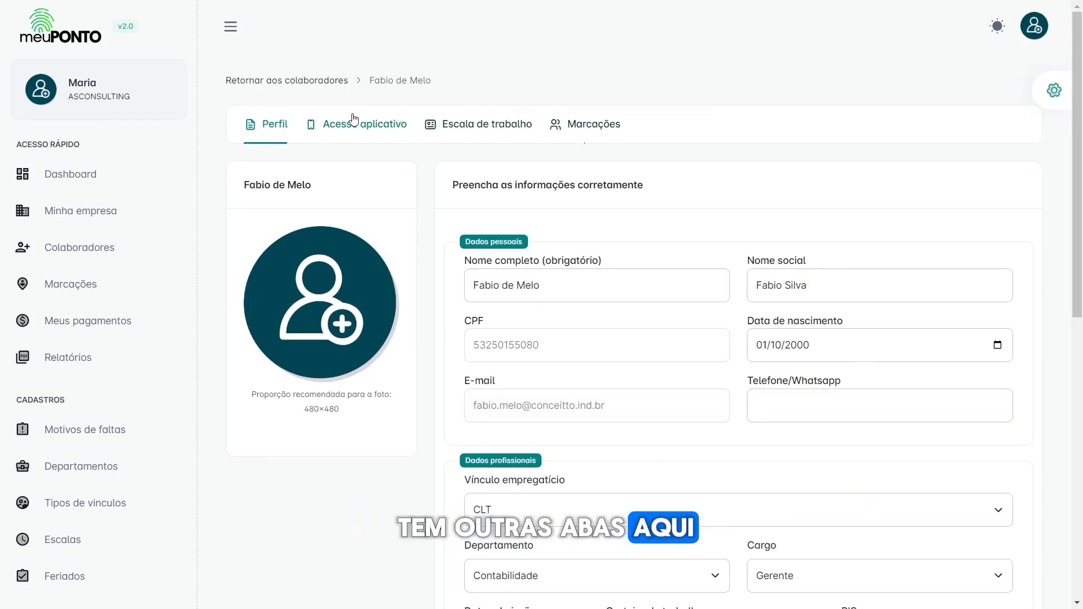
# Step: Show the collaborator's 'Acesso aplicativo' tab
pyautogui.click(362, 133)
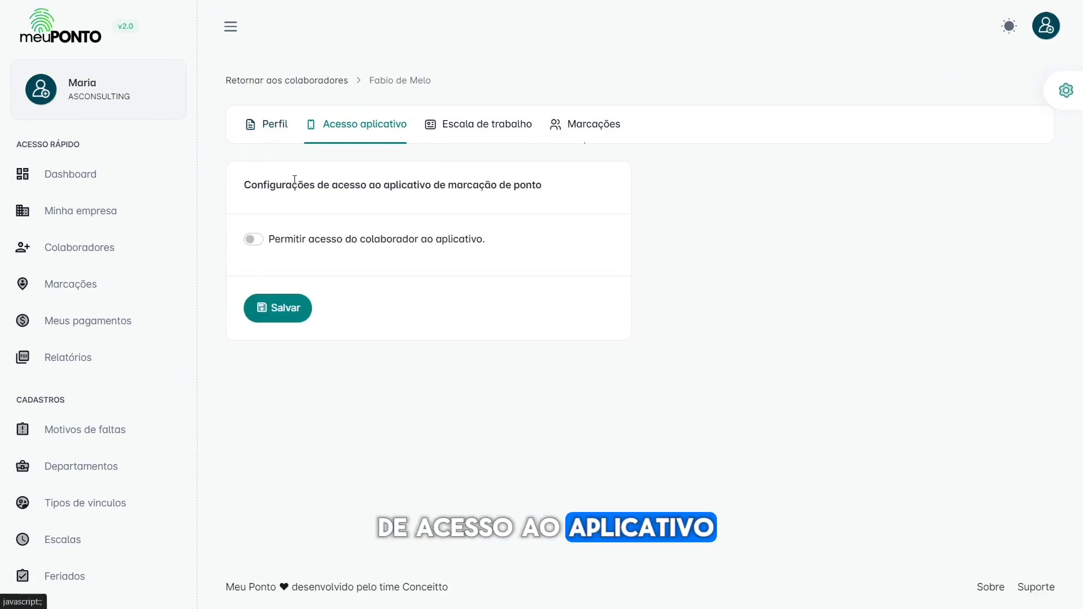
# Step: Enable app access for the collaborator, typing then erasing a password
pyautogui.click(311, 243)
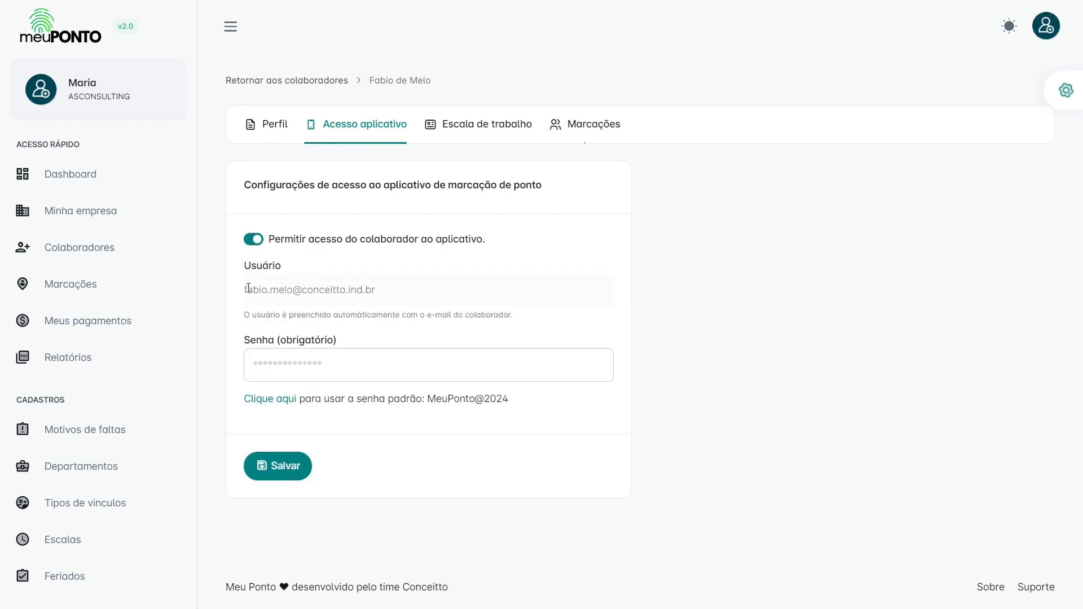
pyautogui.moveTo(248, 288); pyautogui.dragTo(404, 289)
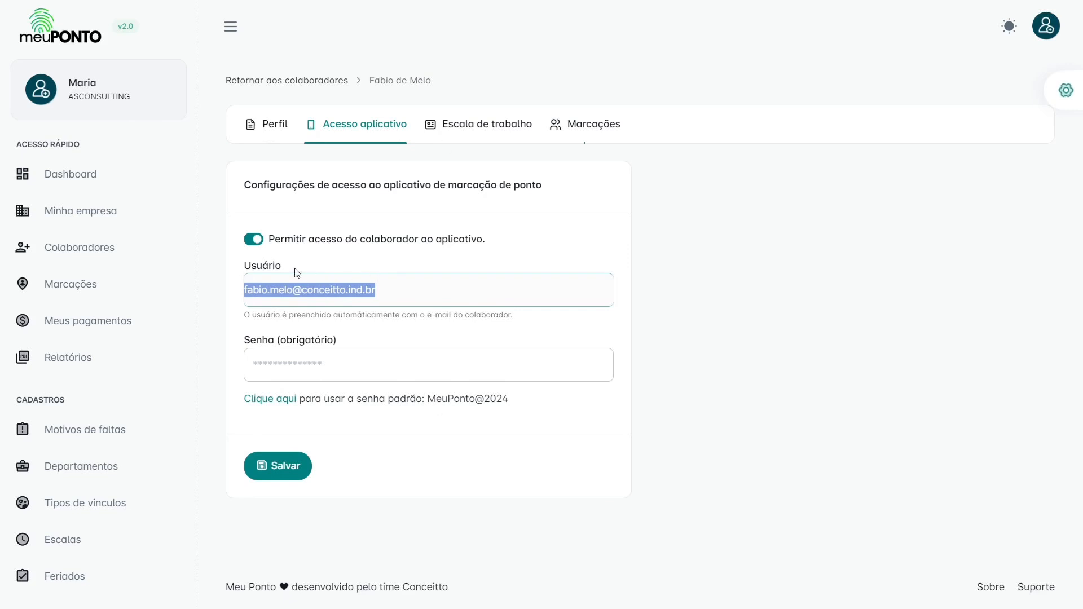
pyautogui.click(254, 298)
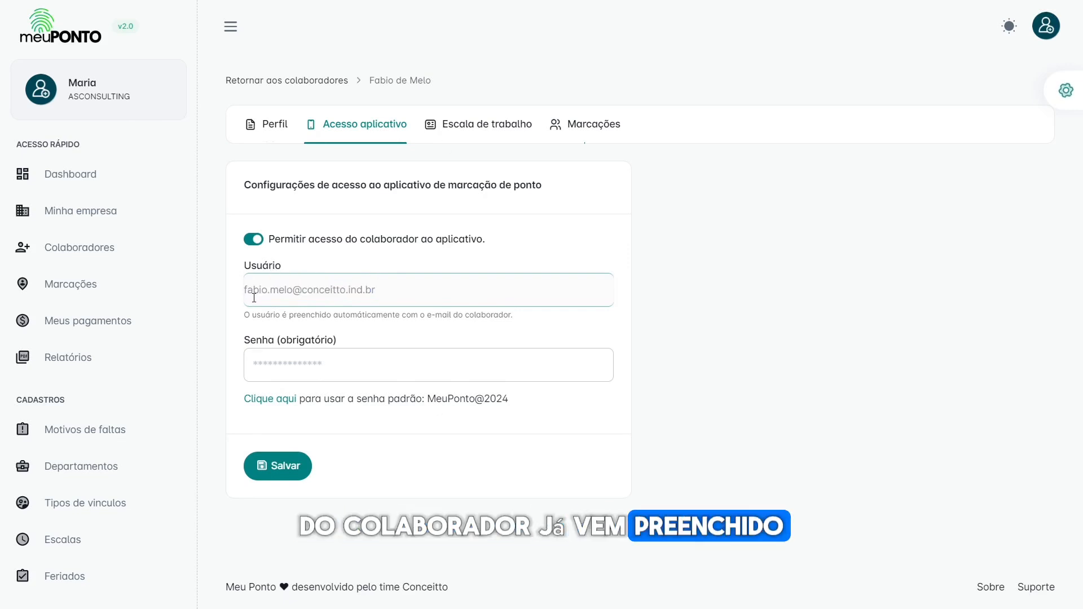
pyautogui.click(368, 366)
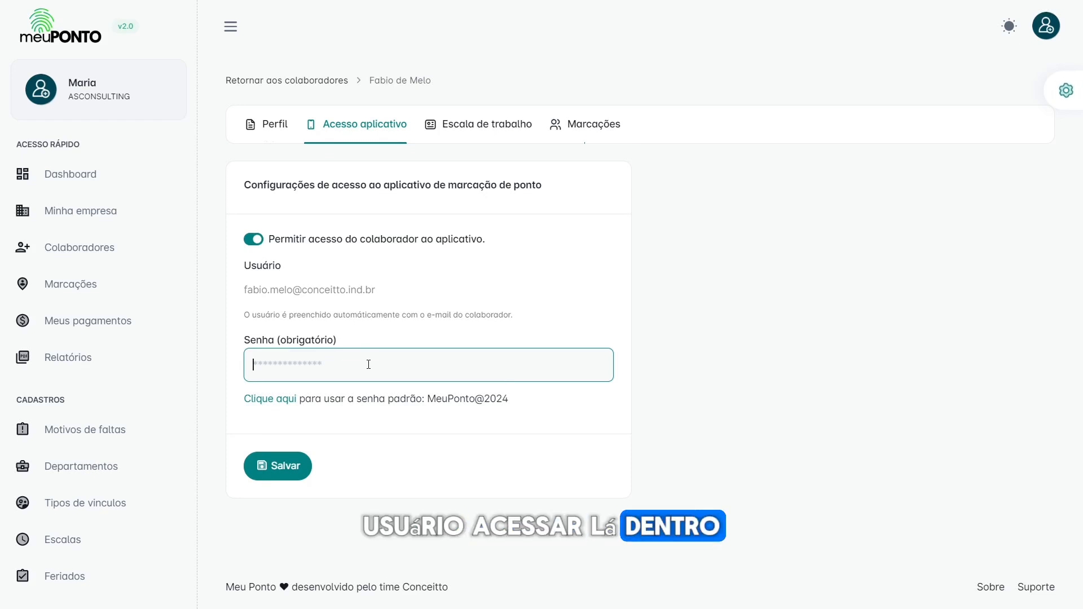
pyautogui.write('•')
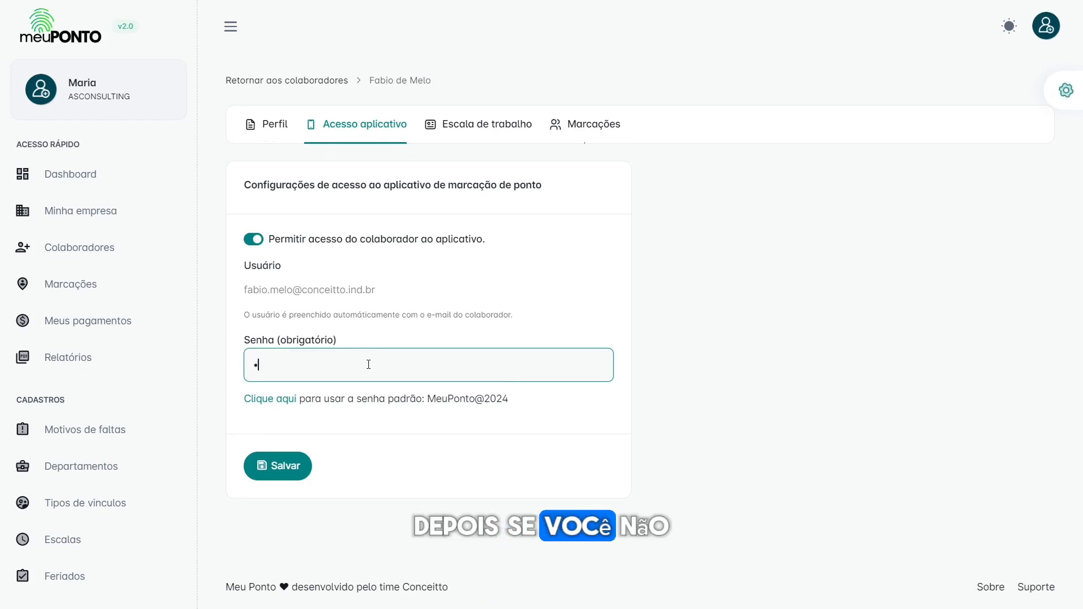
pyautogui.write('••••••••')
pyautogui.hotkey('ctrl', 'a')
pyautogui.press('BackSpace')
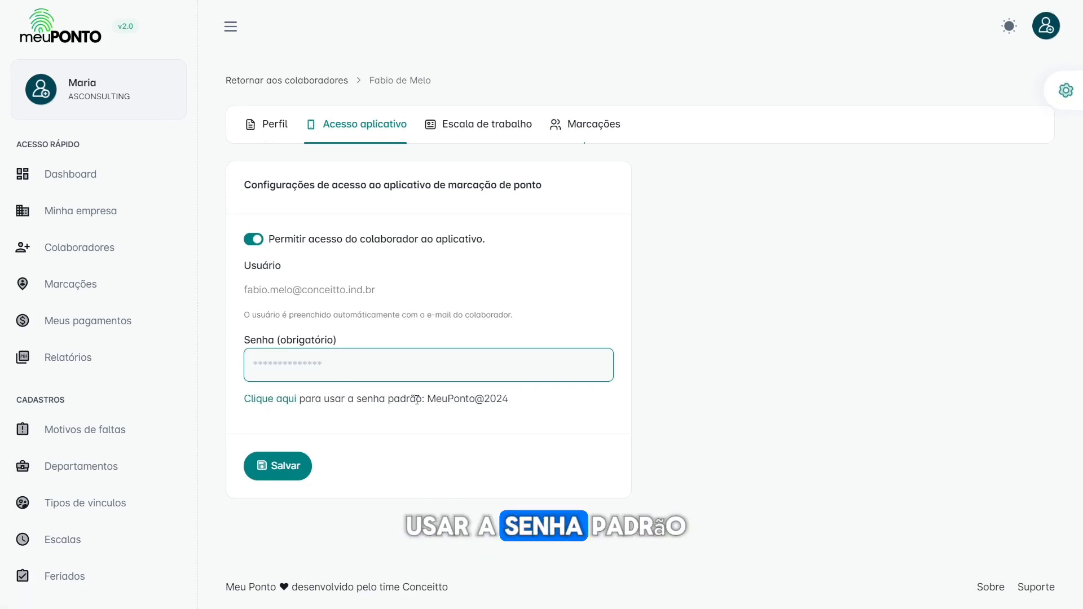
# Step: Copy the default password from the hint and save the app access settings
pyautogui.moveTo(427, 399); pyautogui.dragTo(515, 403)
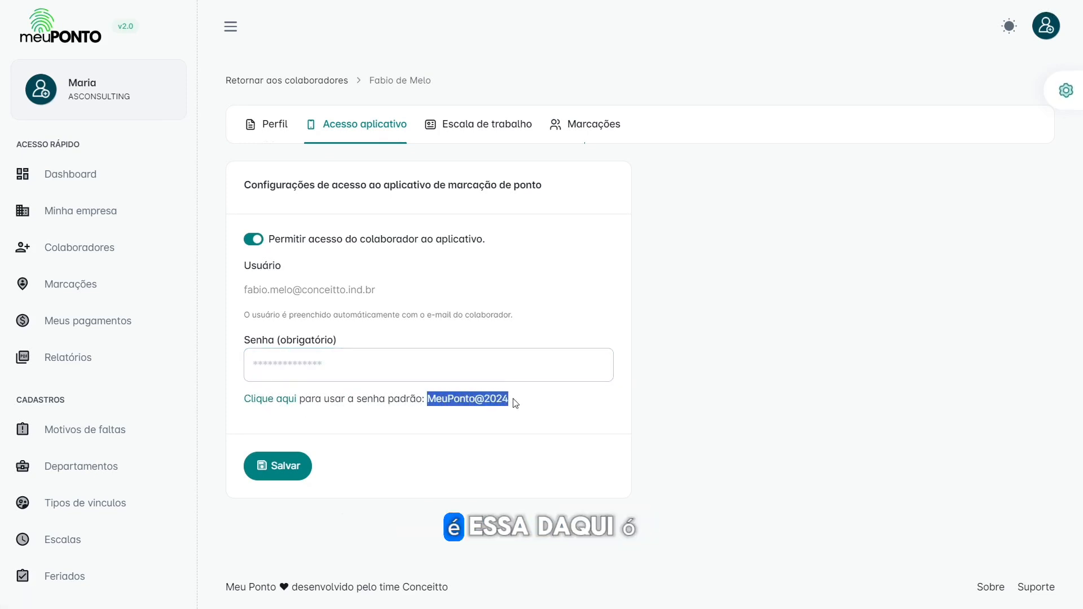
pyautogui.click(516, 402)
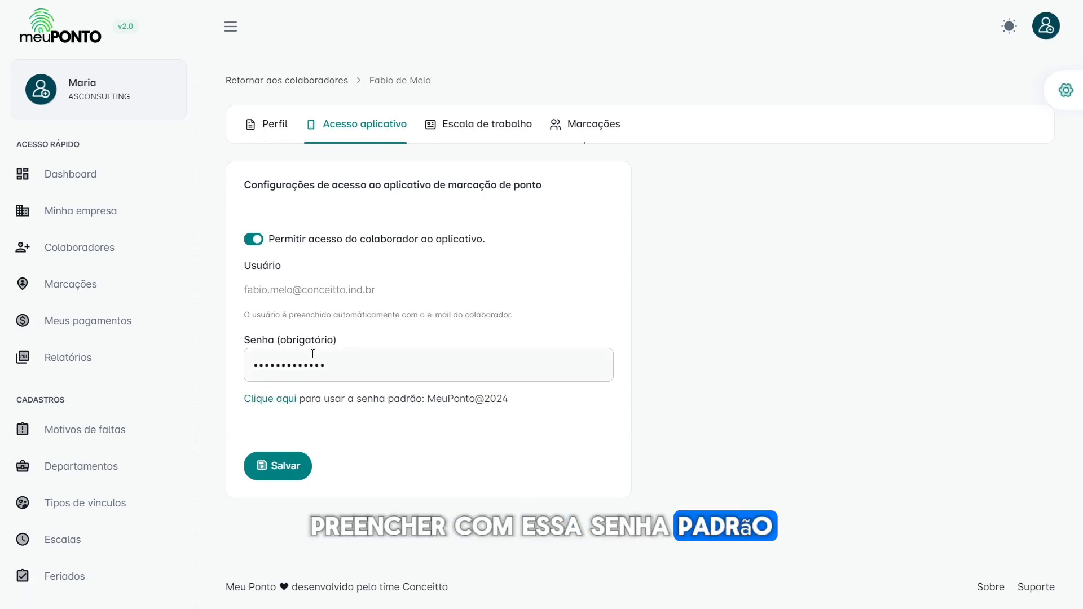
pyautogui.moveTo(428, 397); pyautogui.dragTo(522, 401)
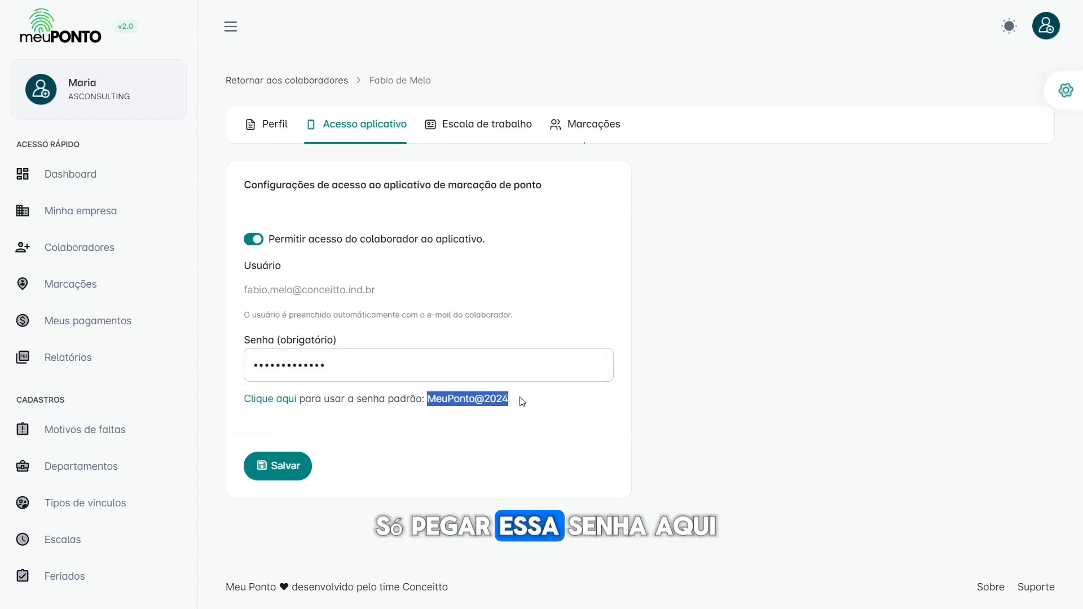
pyautogui.rightClick(459, 407)
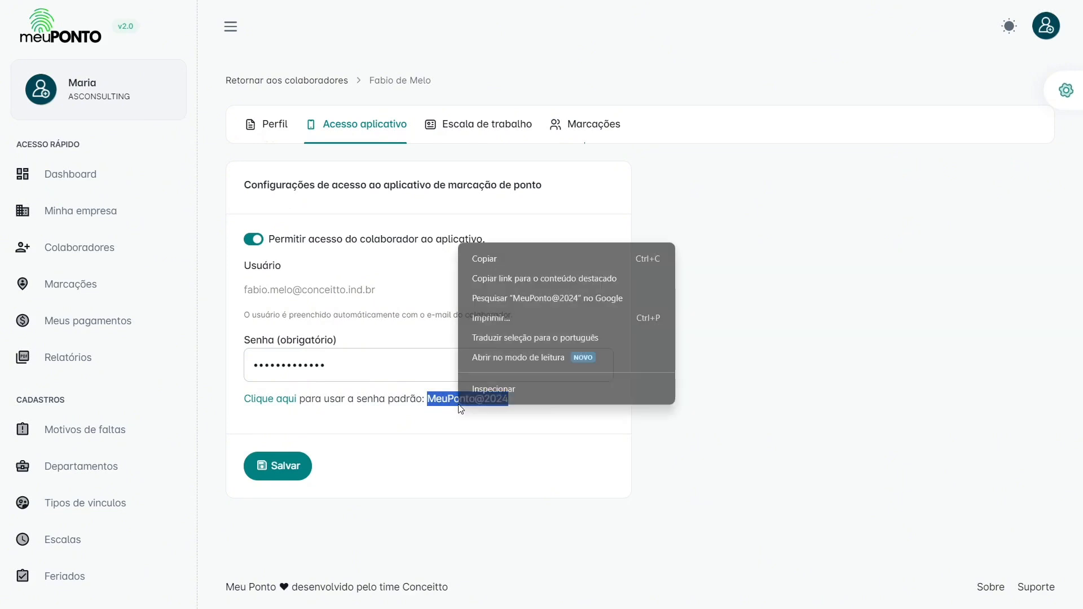
pyautogui.click(481, 259)
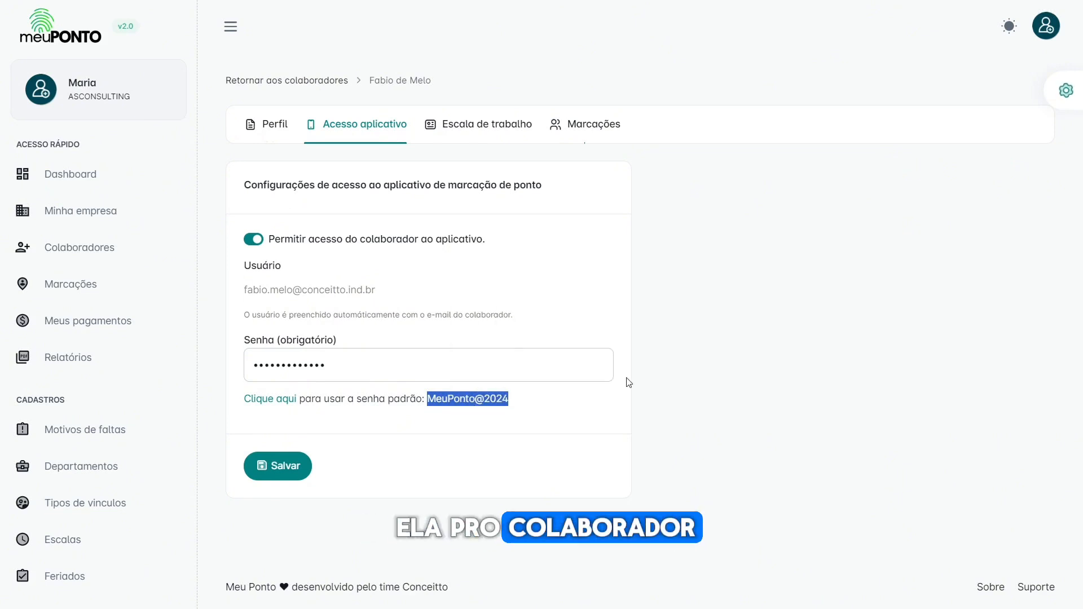
pyautogui.click(467, 398)
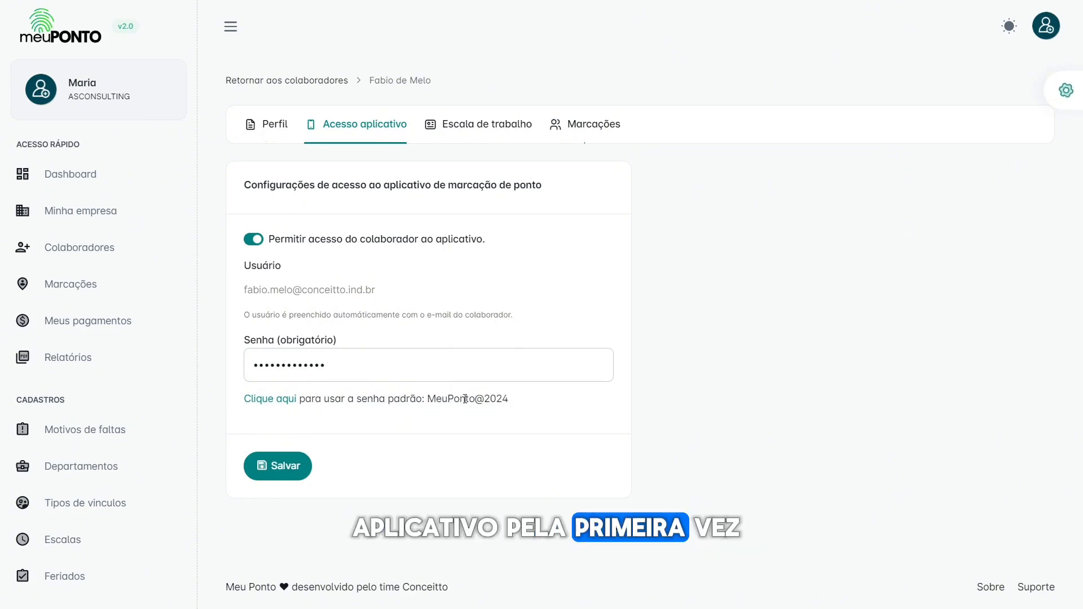
pyautogui.moveTo(429, 399); pyautogui.dragTo(514, 405)
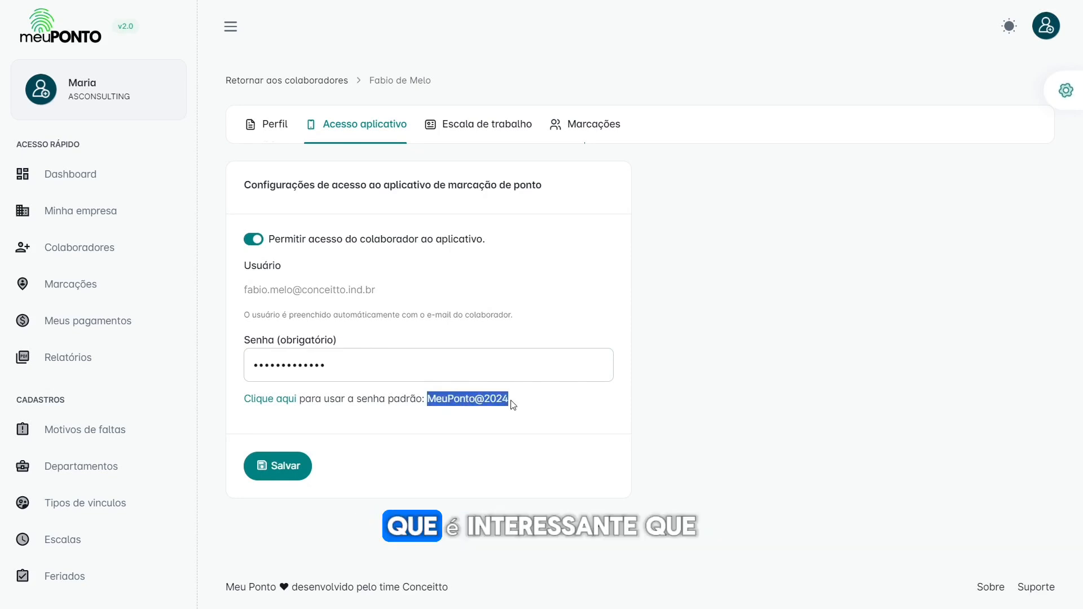
pyautogui.moveTo(512, 404); pyautogui.dragTo(426, 399)
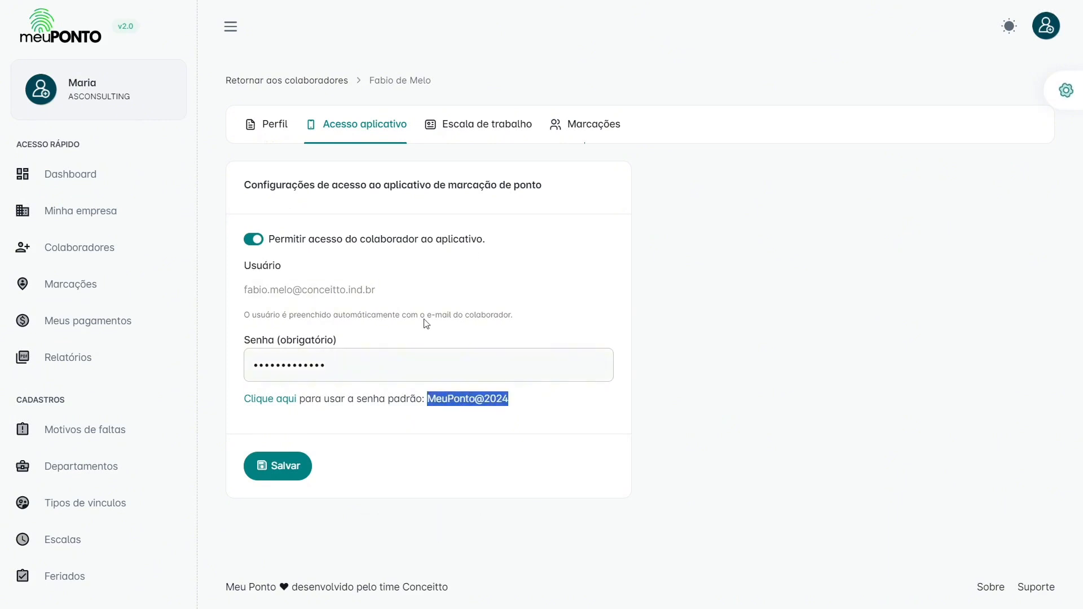
pyautogui.click(403, 445)
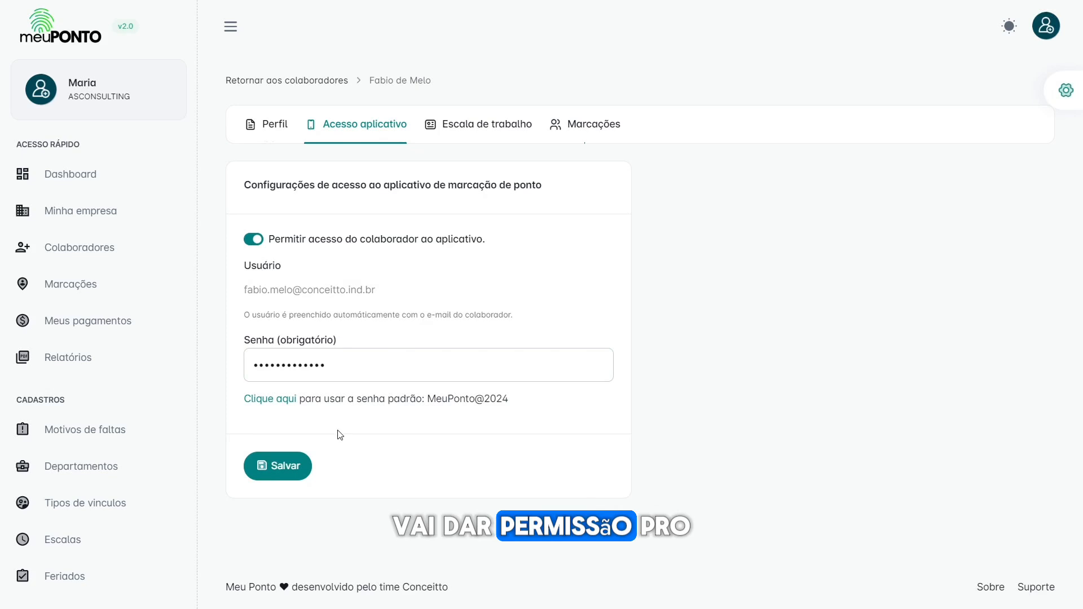
pyautogui.click(276, 468)
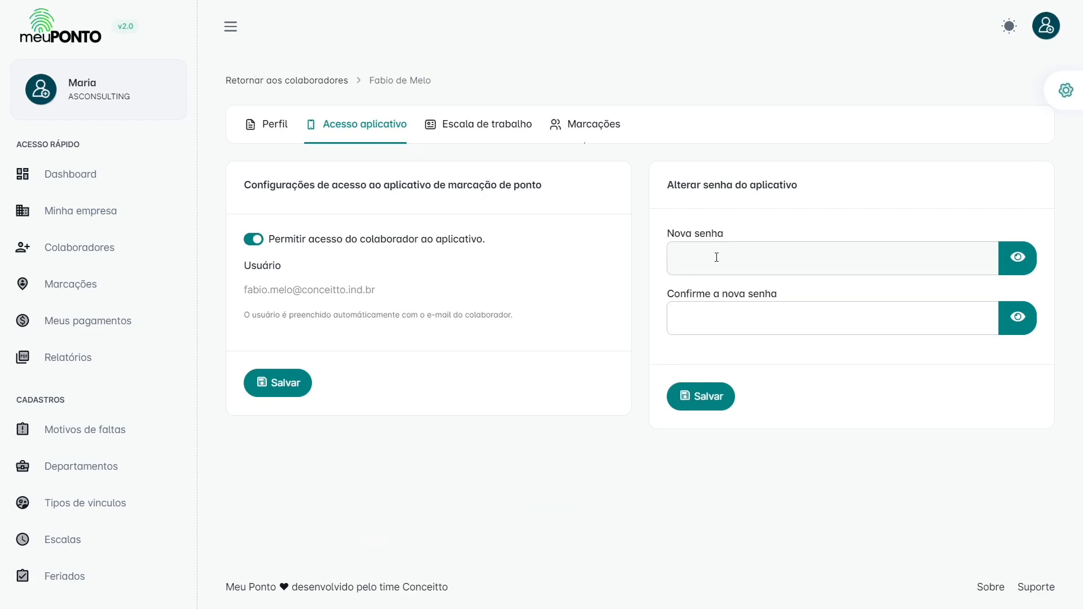
# Step: Paste the copied password into Nova senha and its confirmation unsaved, then view Escala de trabalho
pyautogui.click(716, 257)
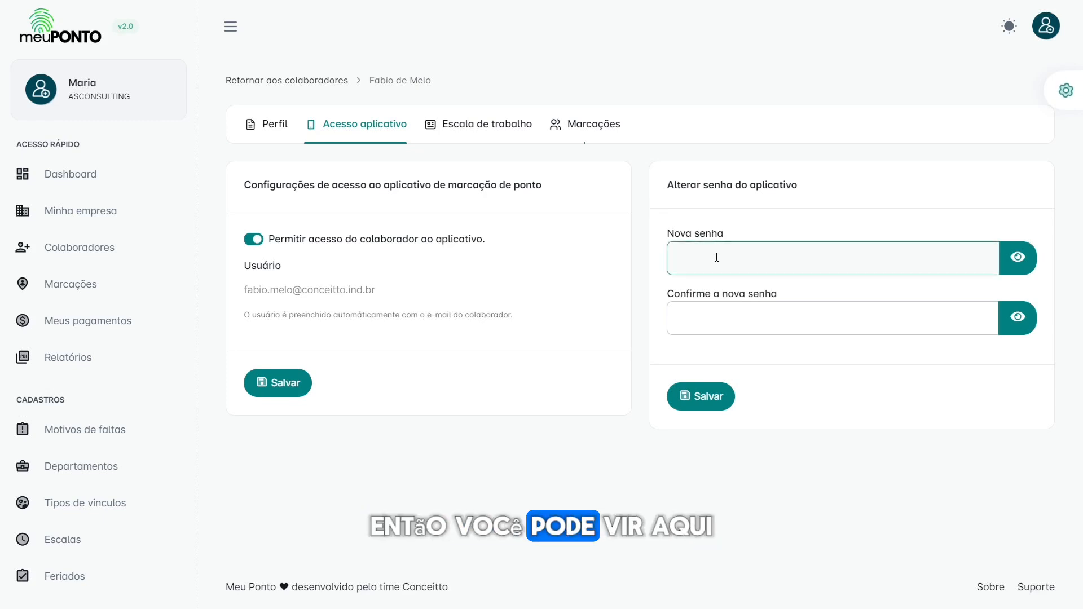
pyautogui.hotkey('ctrl', 'v')
pyautogui.click(736, 313)
pyautogui.hotkey('ctrl', 'v')
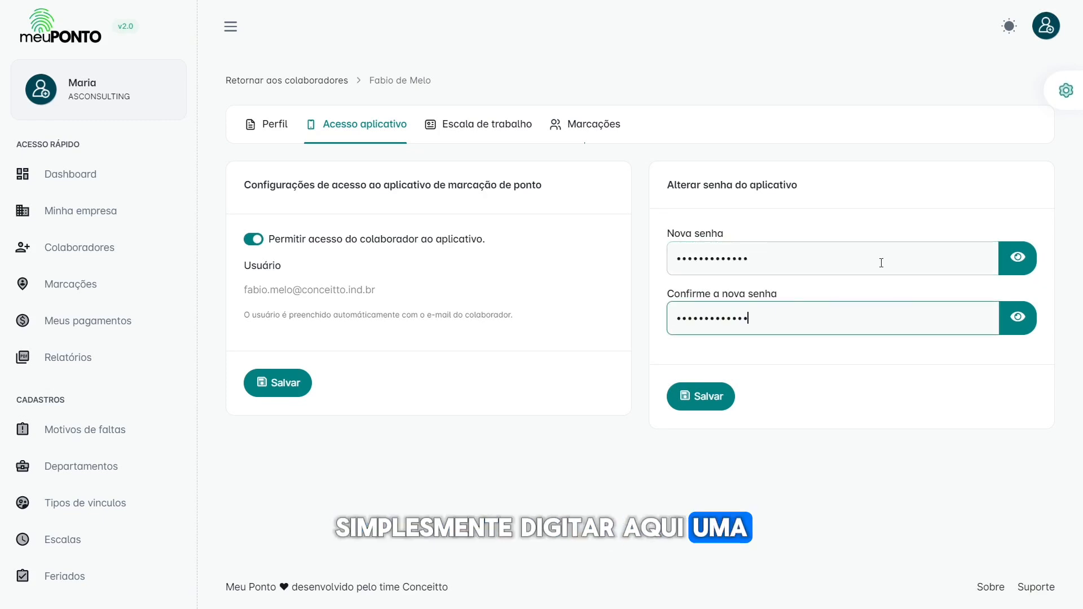
pyautogui.click(1017, 257)
pyautogui.click(1018, 319)
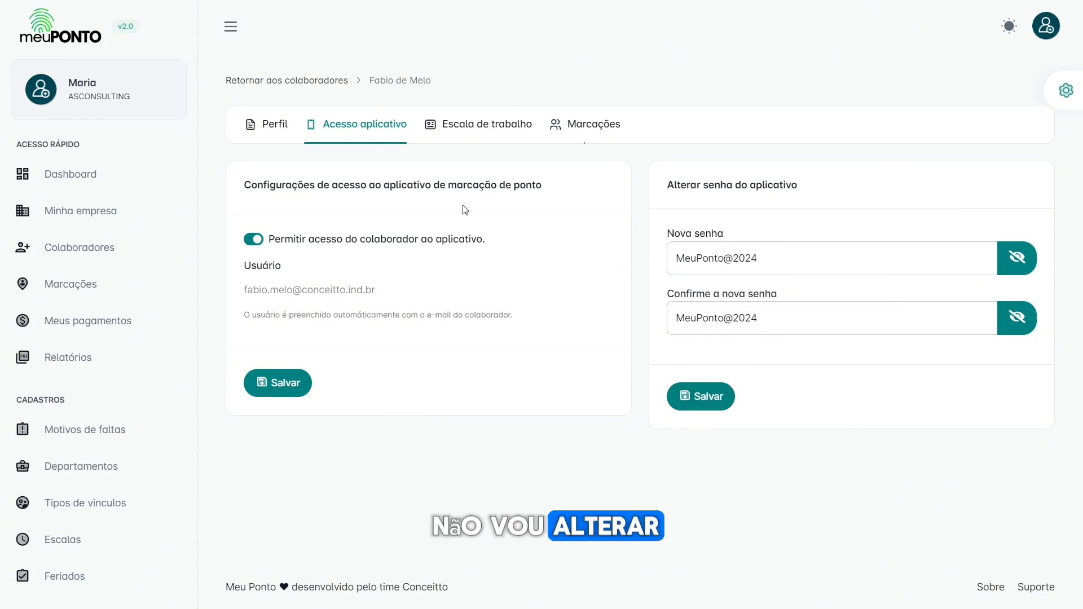
pyautogui.click(467, 128)
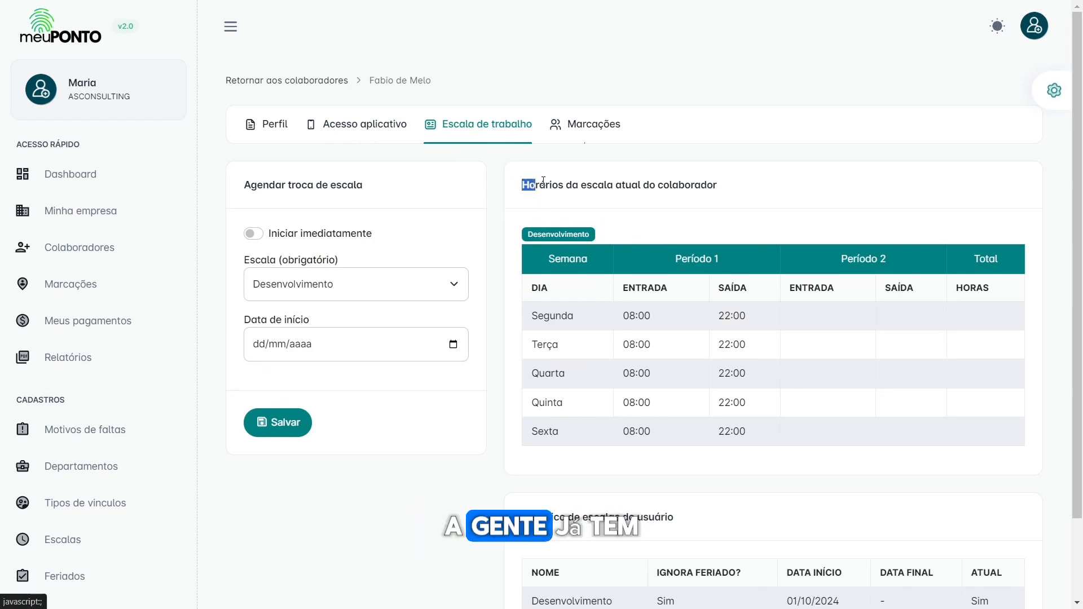
pyautogui.moveTo(543, 180); pyautogui.dragTo(731, 192)
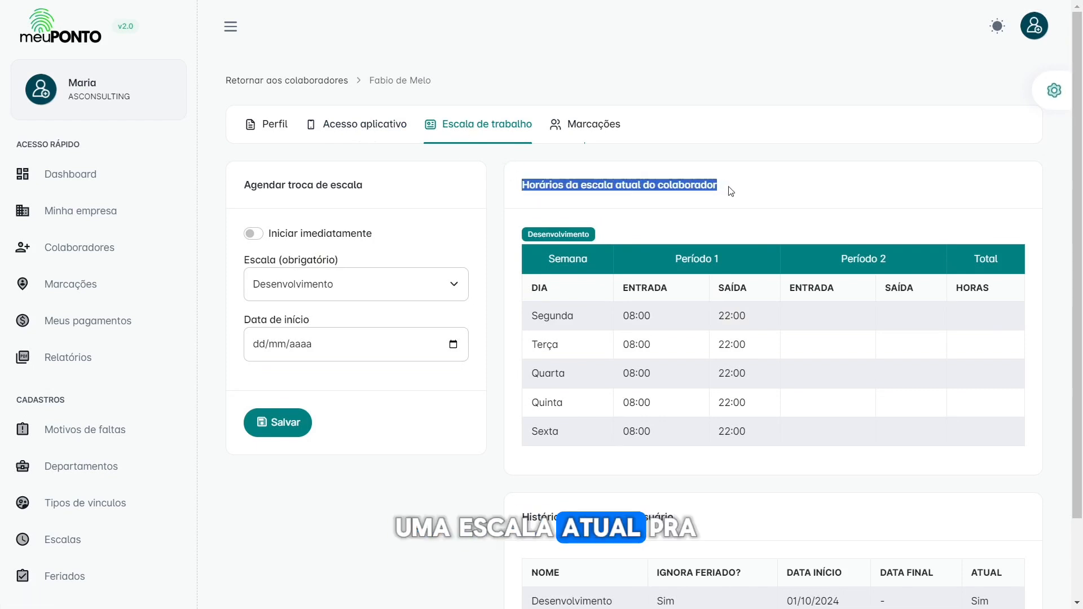
pyautogui.doubleClick(558, 237)
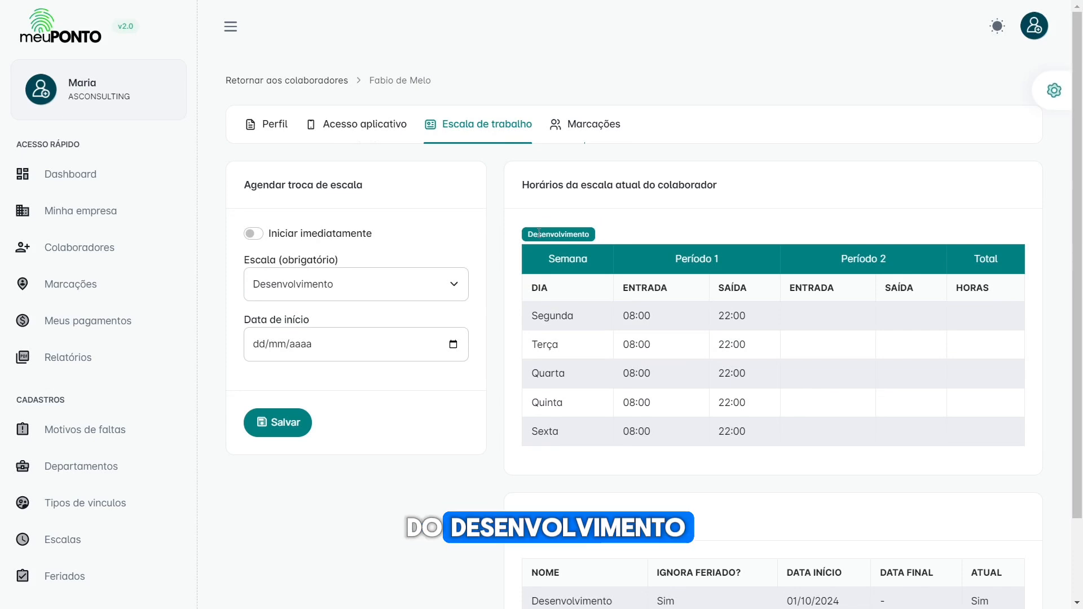
pyautogui.moveTo(550, 315); pyautogui.dragTo(560, 375)
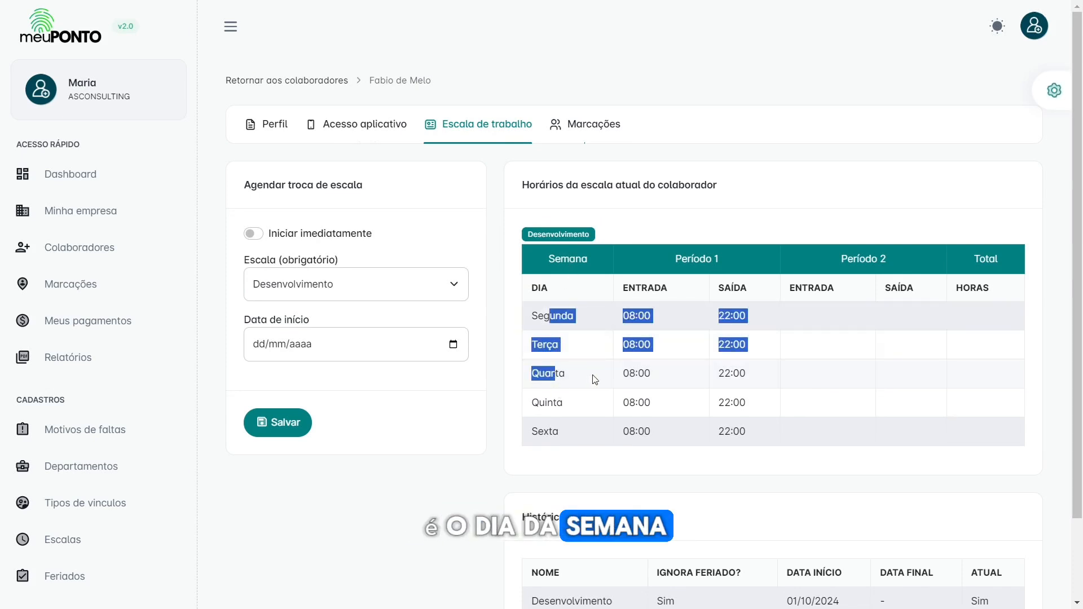
pyautogui.click(643, 309)
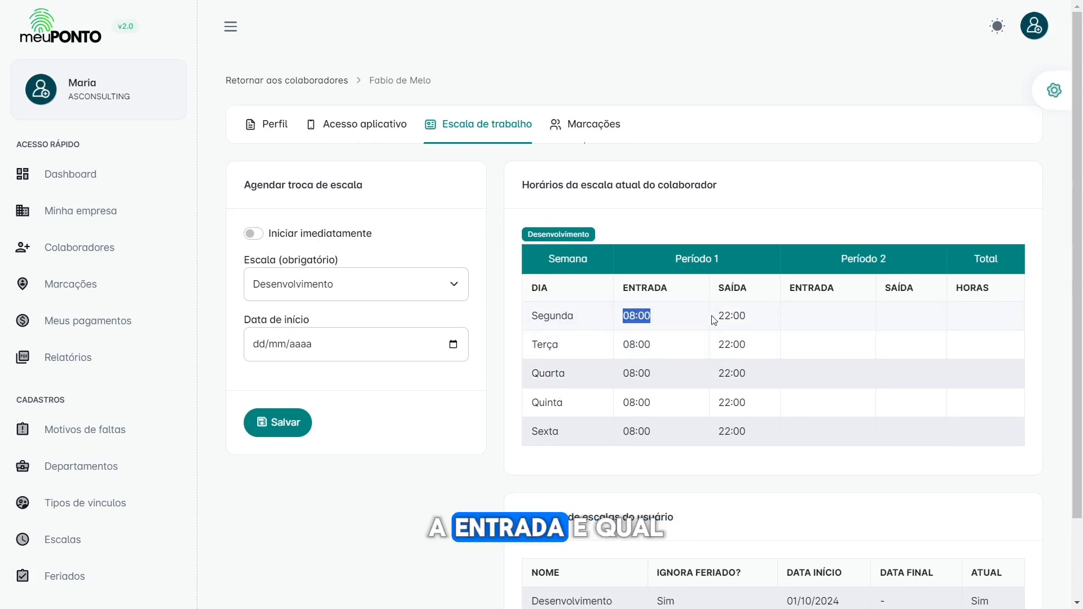
pyautogui.doubleClick(732, 315)
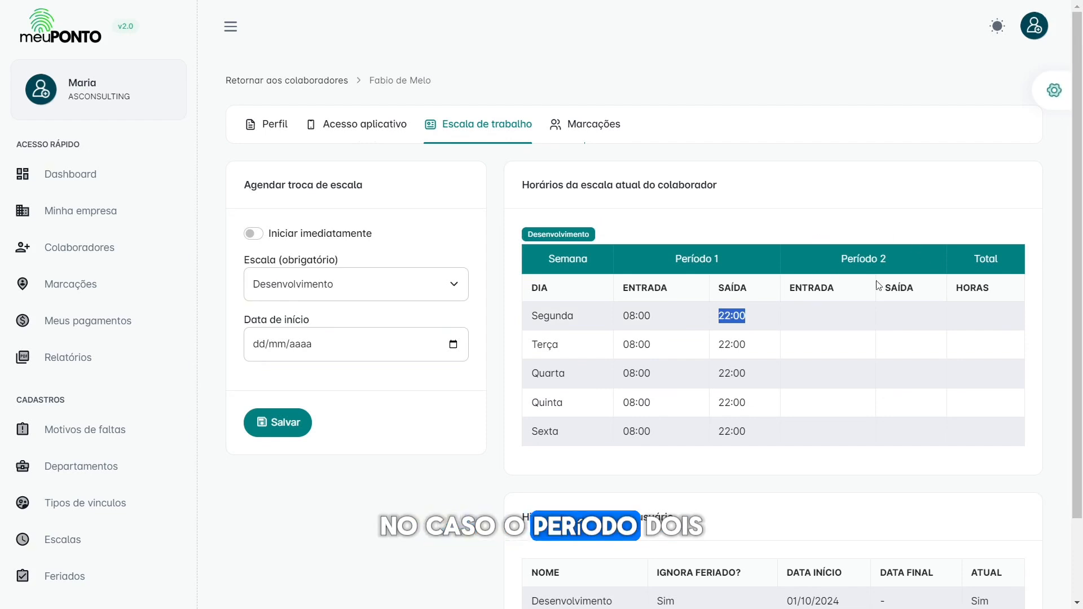
pyautogui.click(800, 314)
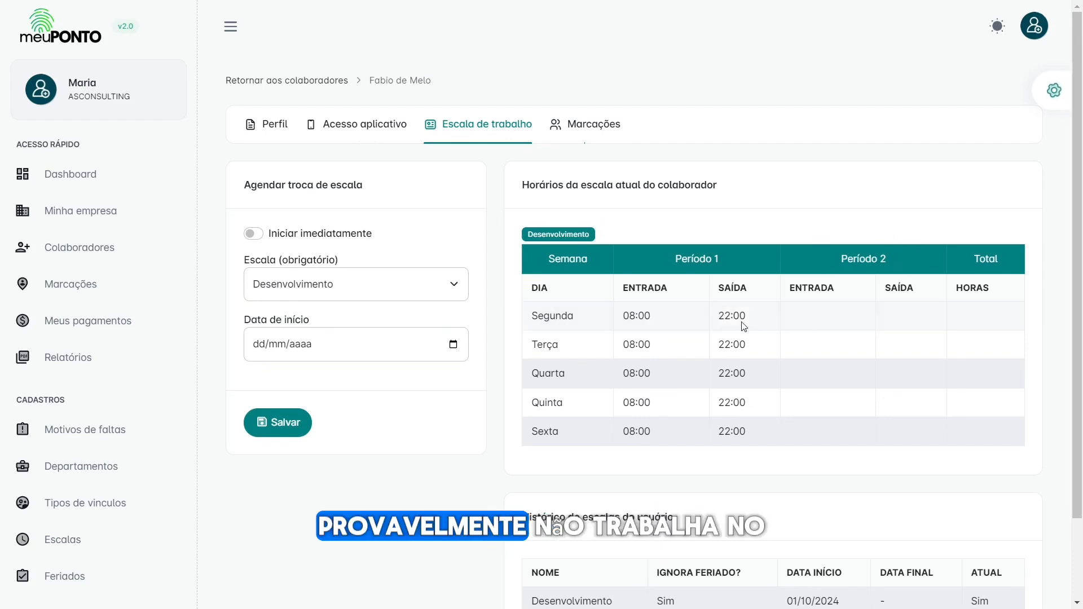
pyautogui.moveTo(611, 320); pyautogui.dragTo(709, 319)
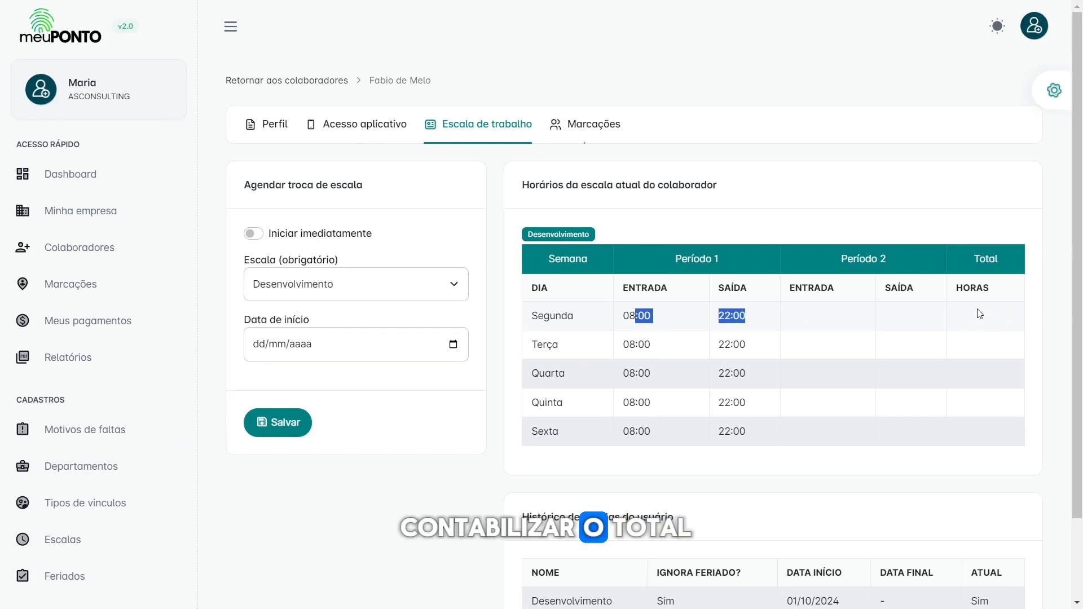
pyautogui.scroll(-2, 589, 386)
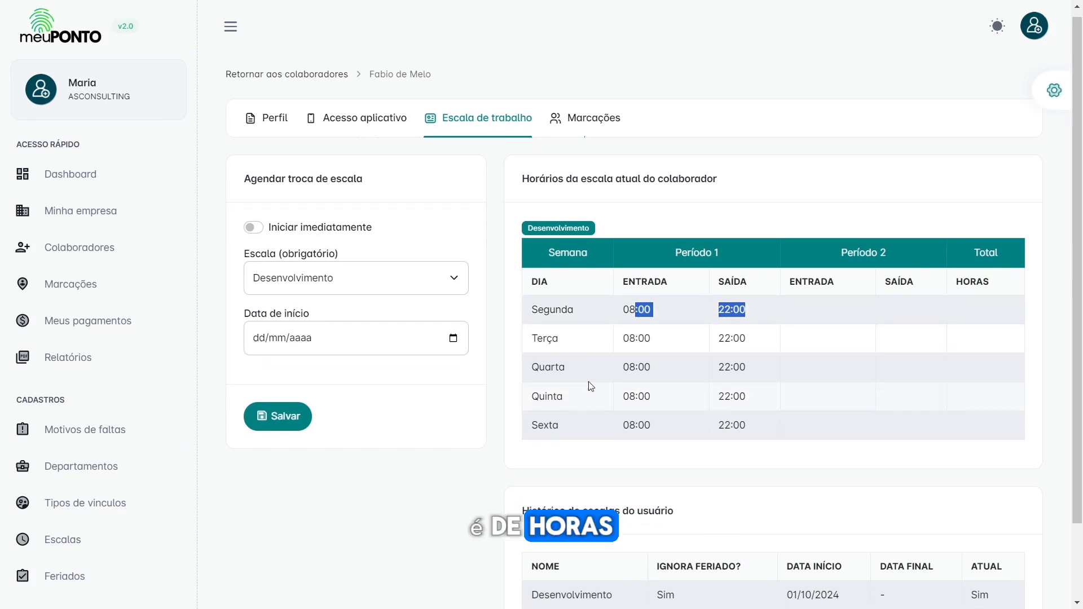
pyautogui.click(602, 317)
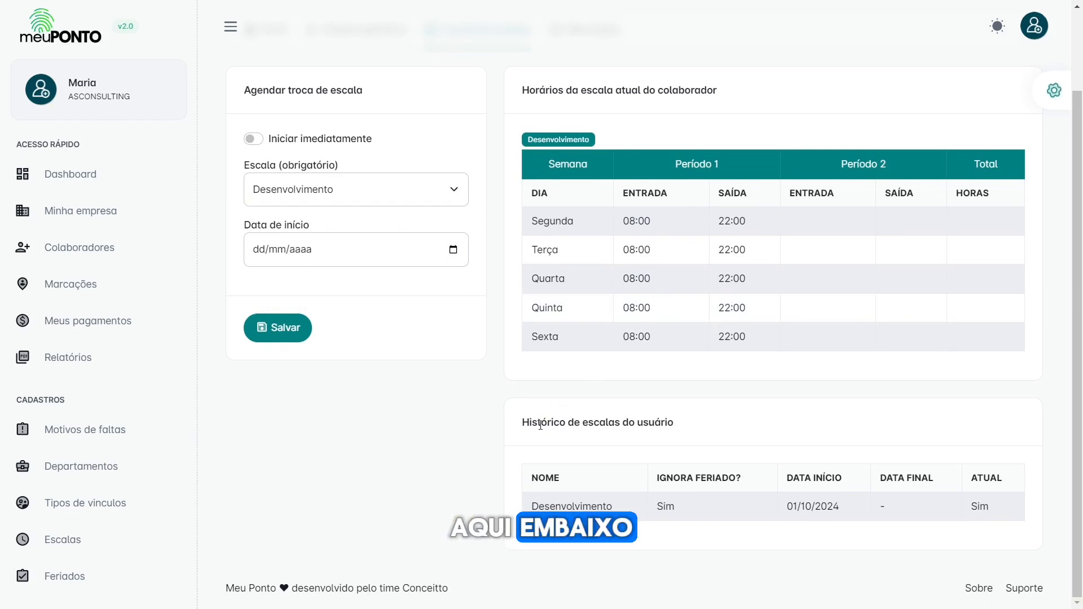
pyautogui.moveTo(540, 424); pyautogui.dragTo(699, 425)
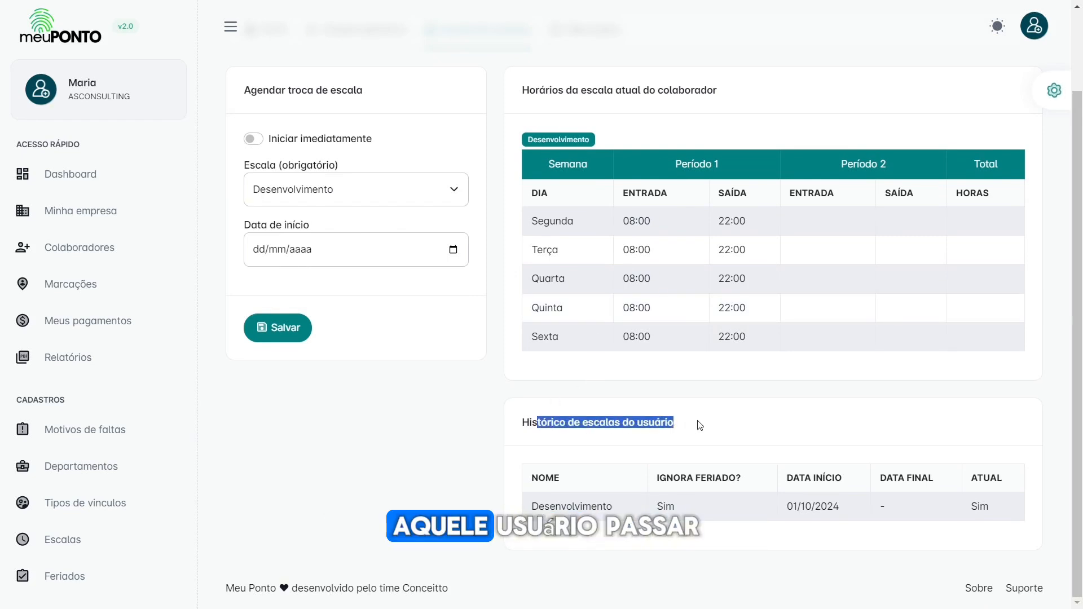
pyautogui.click(658, 510)
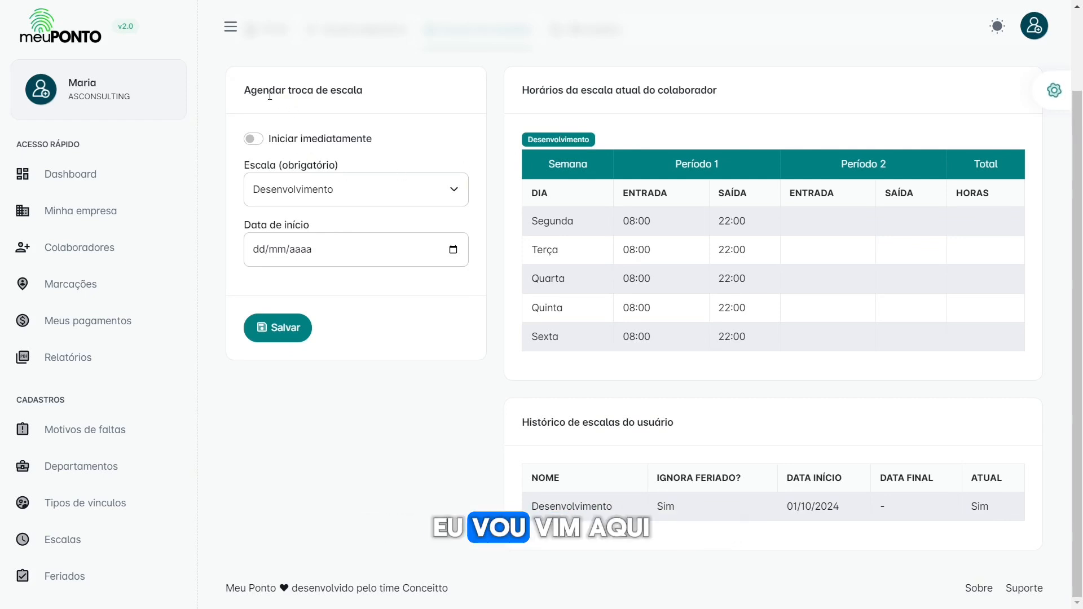
# Step: Switch to the Semanal schedule with Iniciar imediatamente on, effective 01/10/2024
pyautogui.moveTo(244, 93); pyautogui.dragTo(371, 91)
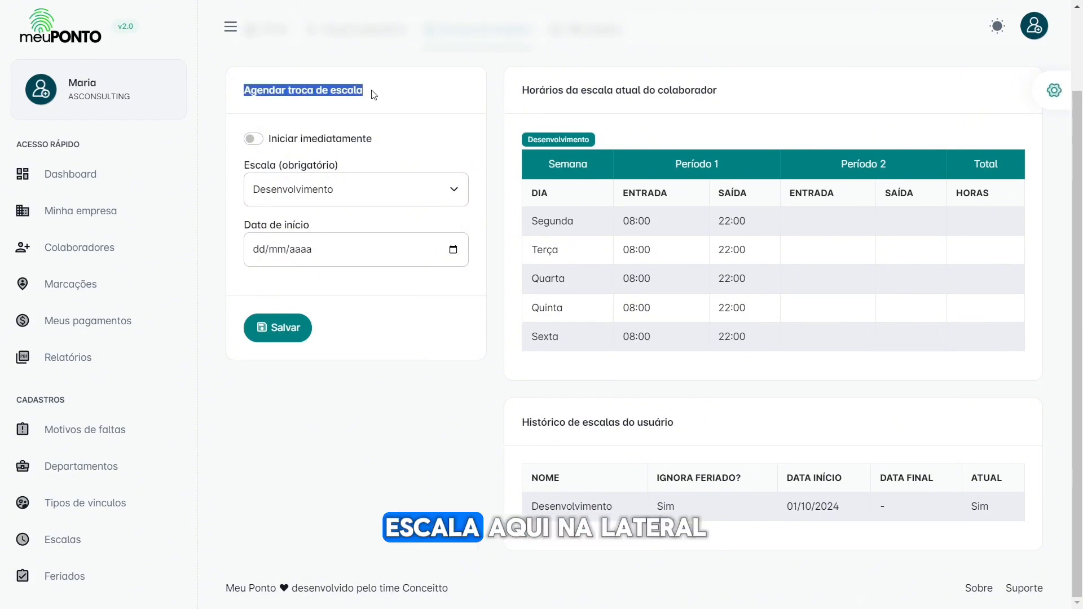
pyautogui.scroll(1, 375, 113)
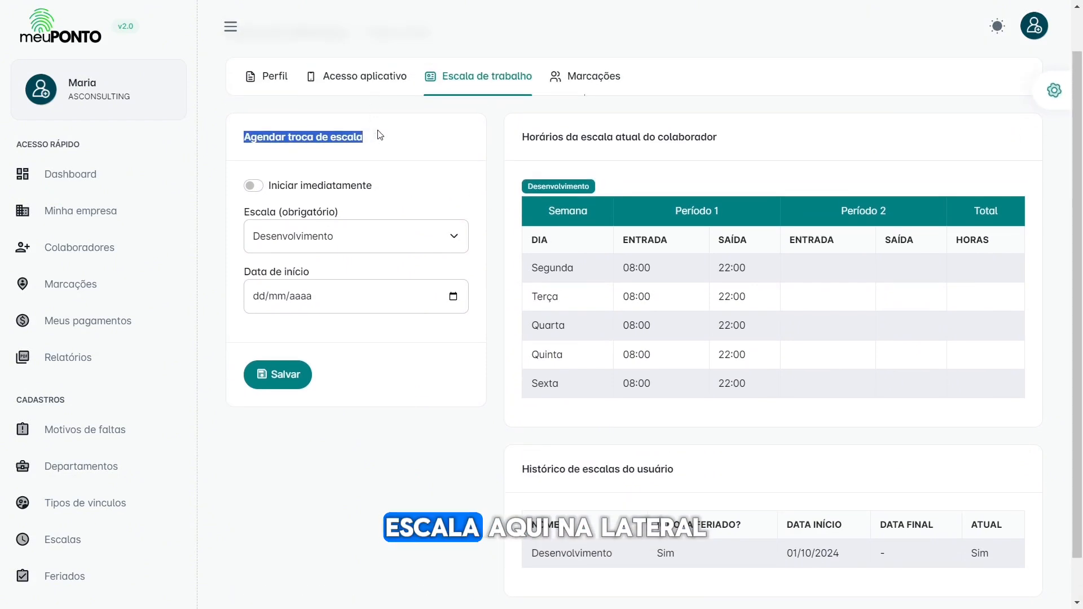
pyautogui.click(308, 187)
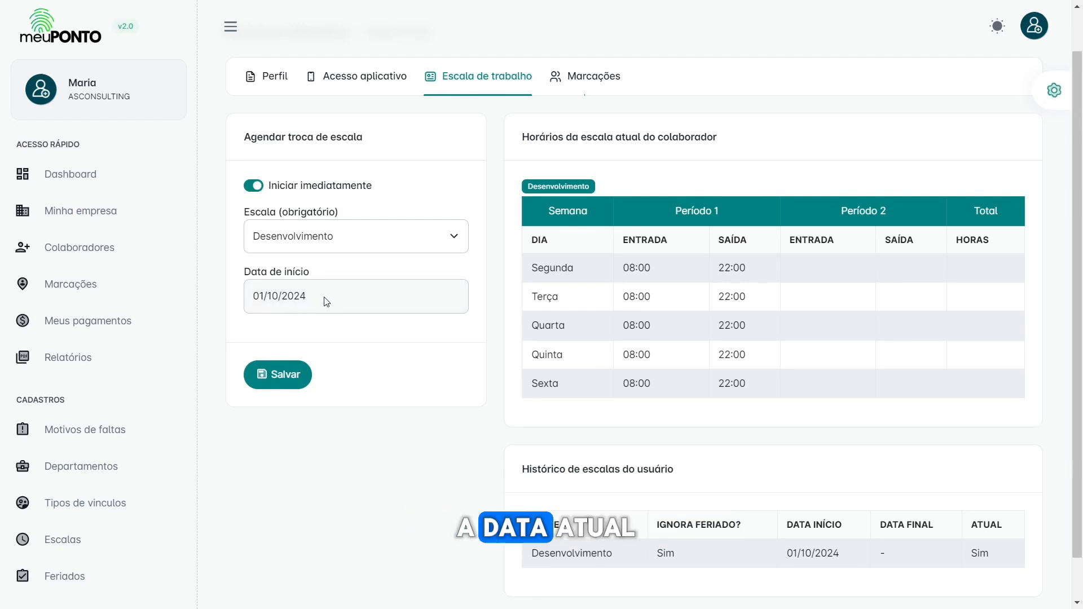
pyautogui.click(340, 244)
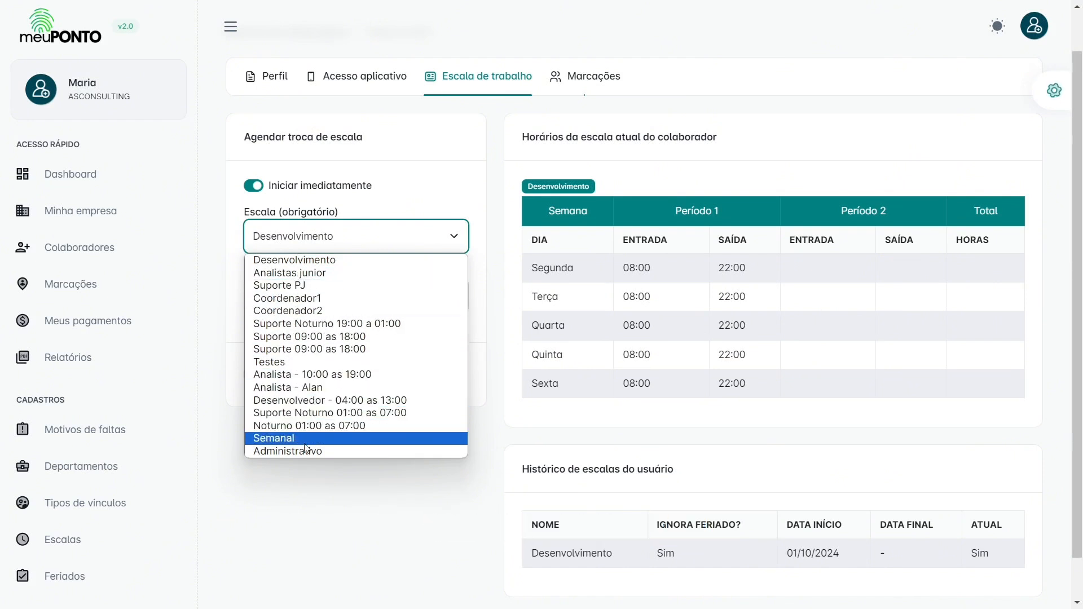
pyautogui.click(282, 439)
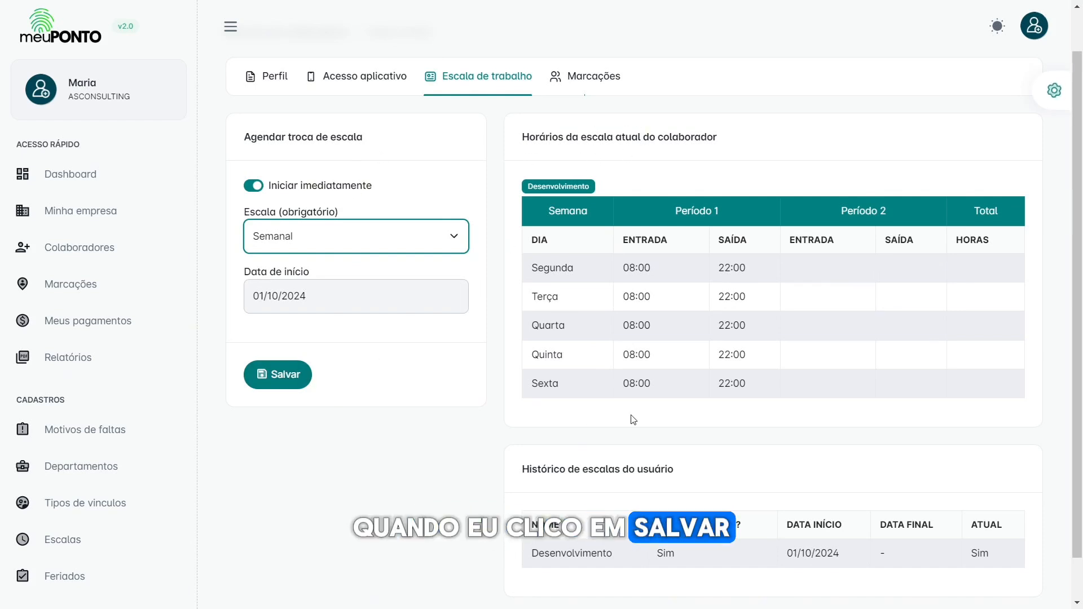
pyautogui.scroll(-1, 628, 419)
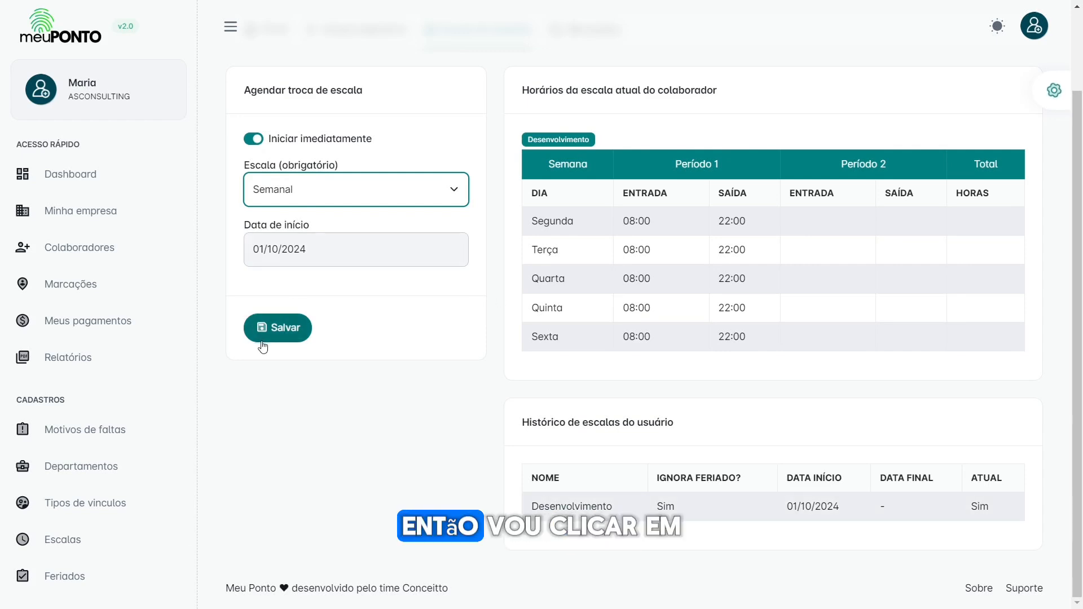
pyautogui.click(280, 330)
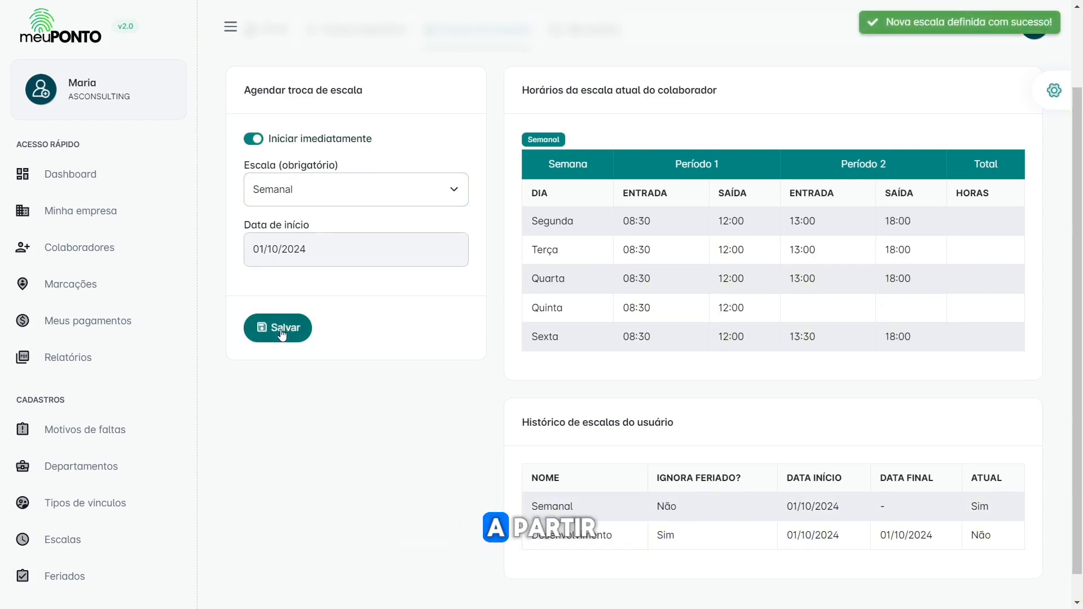
pyautogui.scroll(-1, 566, 442)
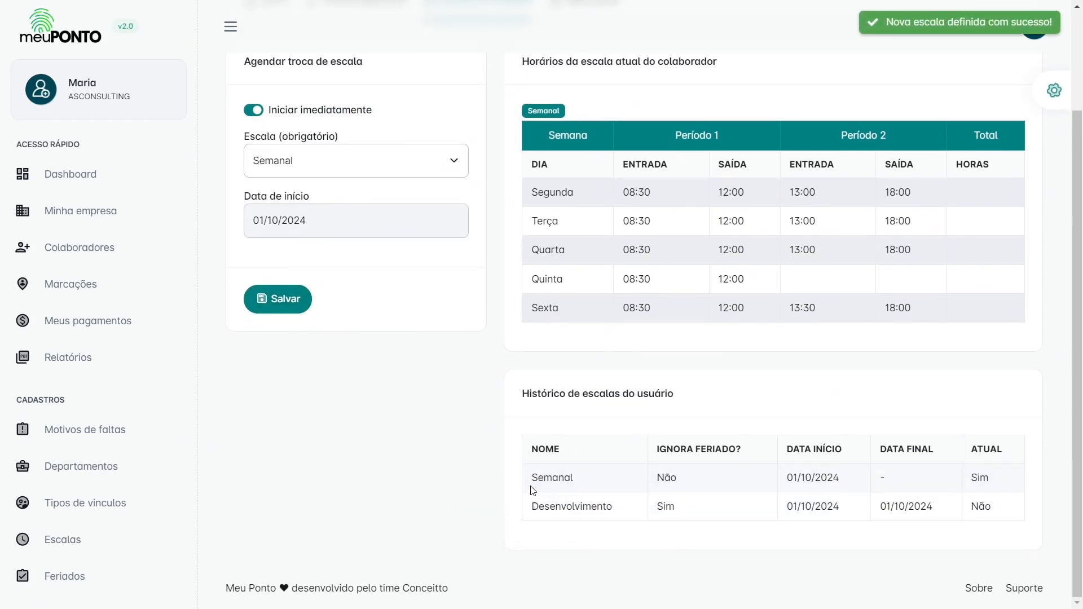
pyautogui.moveTo(532, 477); pyautogui.dragTo(591, 483)
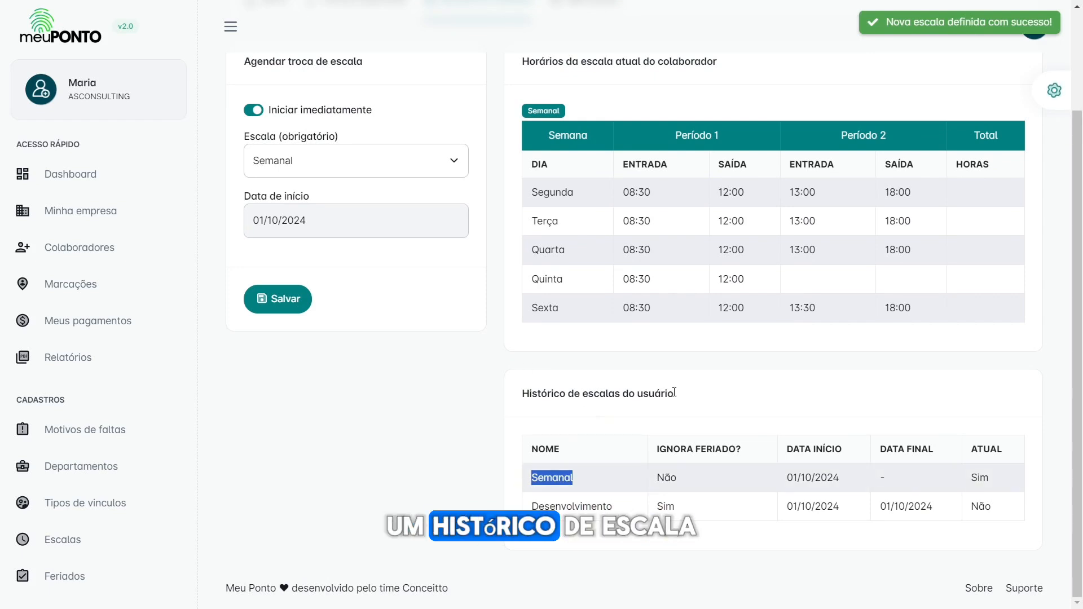
pyautogui.click(591, 484)
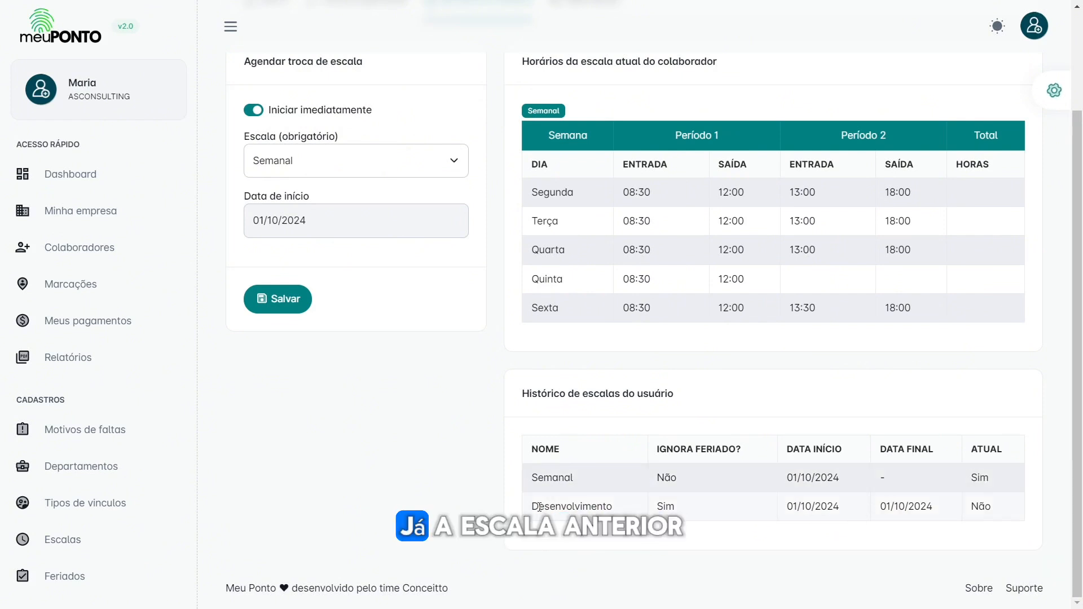
pyautogui.moveTo(565, 506); pyautogui.dragTo(627, 510)
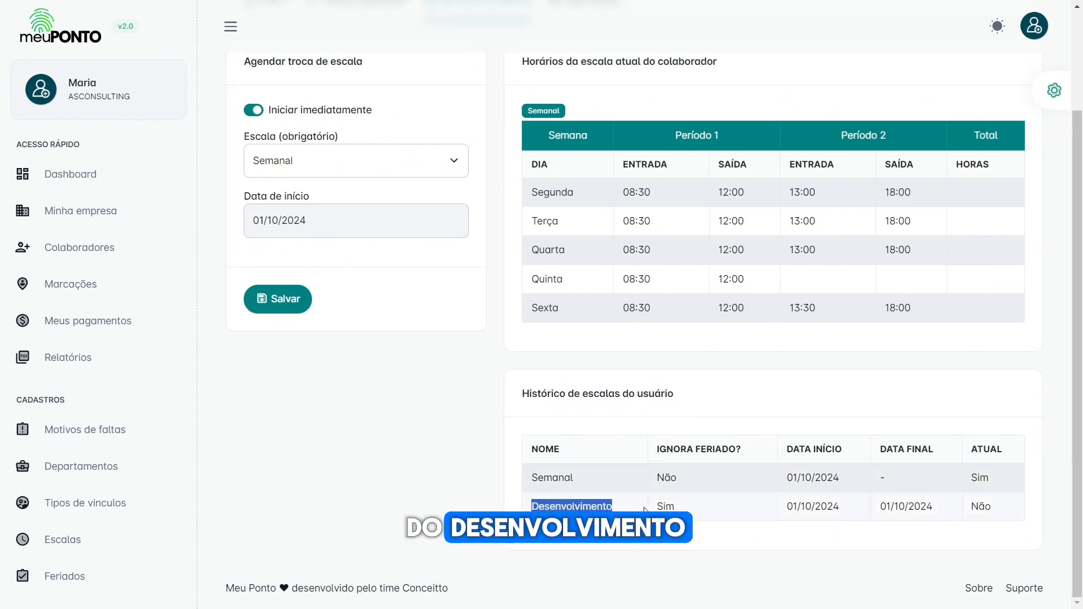
pyautogui.moveTo(881, 503); pyautogui.dragTo(909, 508)
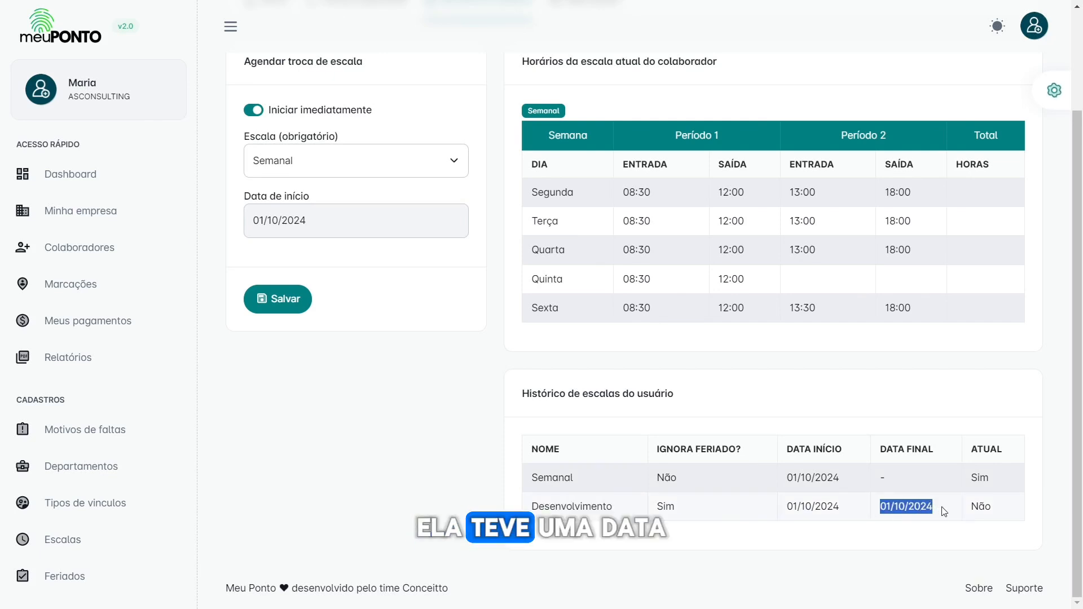
pyautogui.click(982, 504)
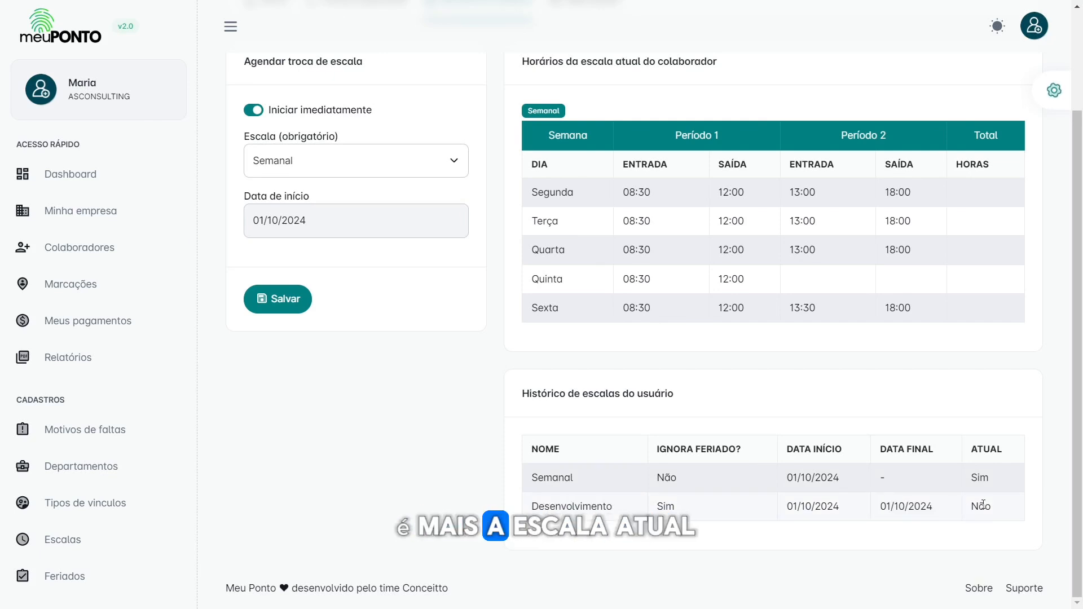
pyautogui.doubleClick(982, 505)
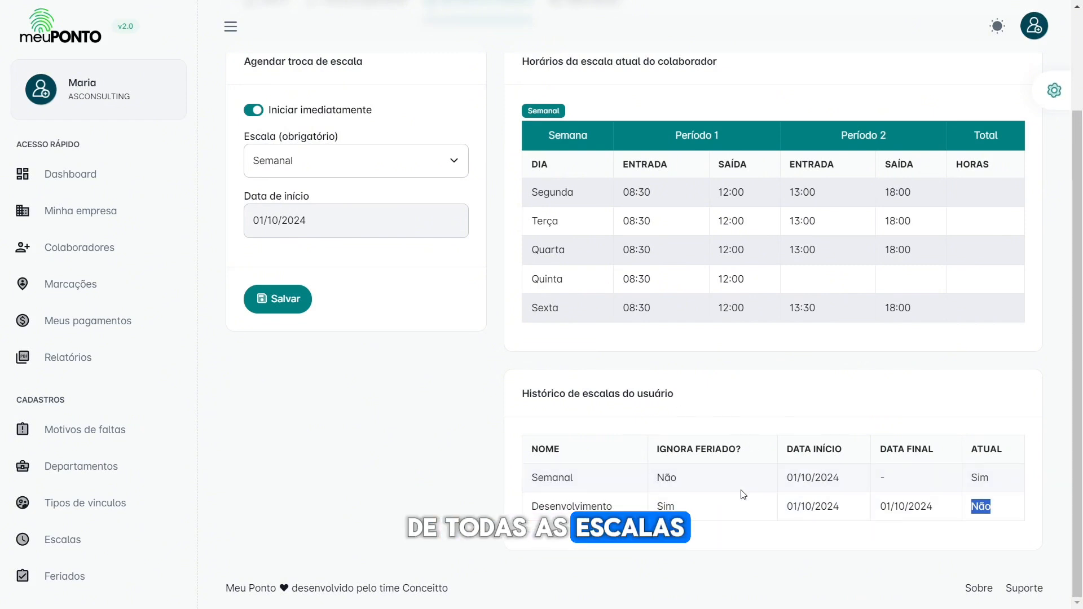
pyautogui.scroll(1, 739, 493)
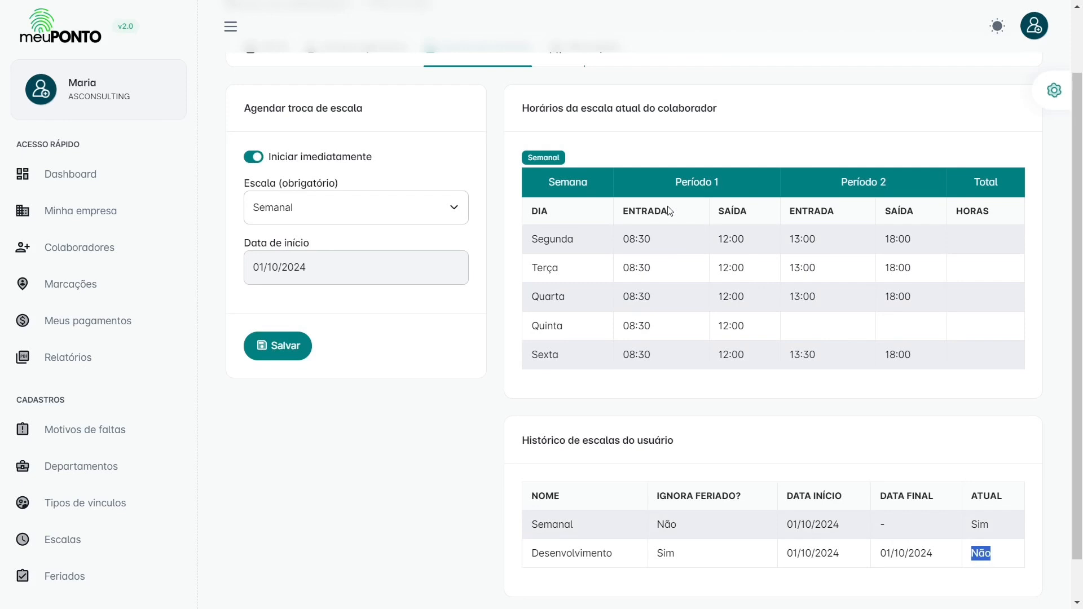
pyautogui.scroll(1, 654, 282)
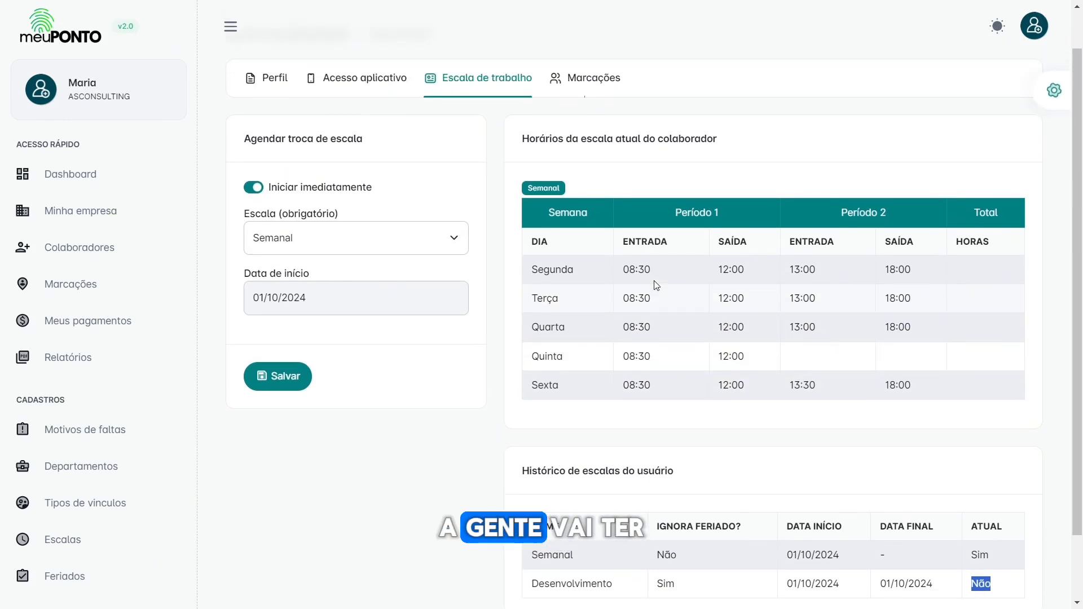
pyautogui.scroll(1, 656, 285)
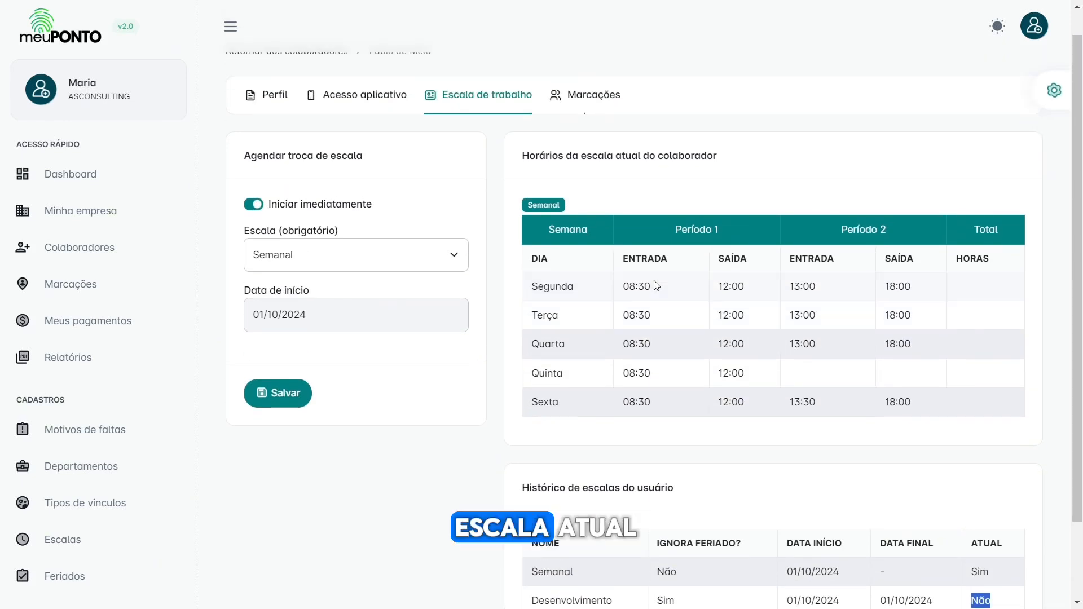
pyautogui.click(545, 204)
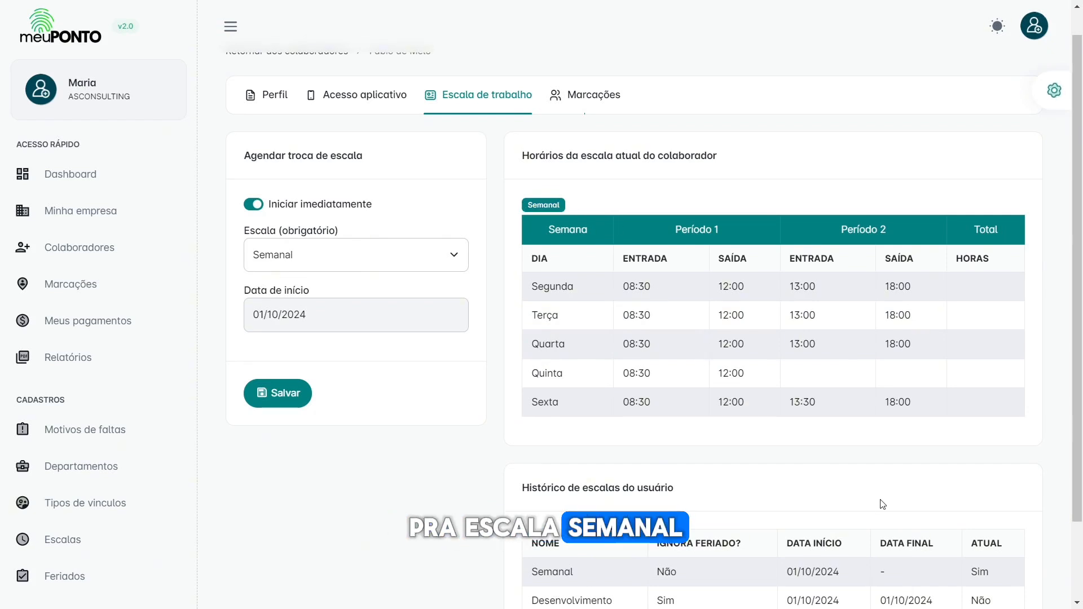
pyautogui.scroll(-1, 997, 528)
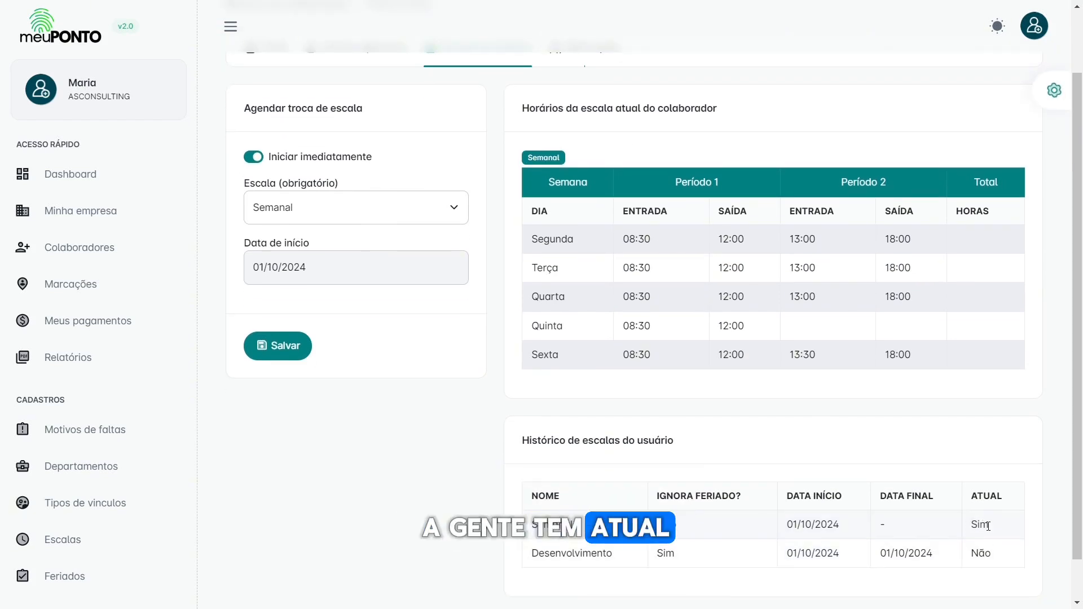
pyautogui.scroll(2, 574, 432)
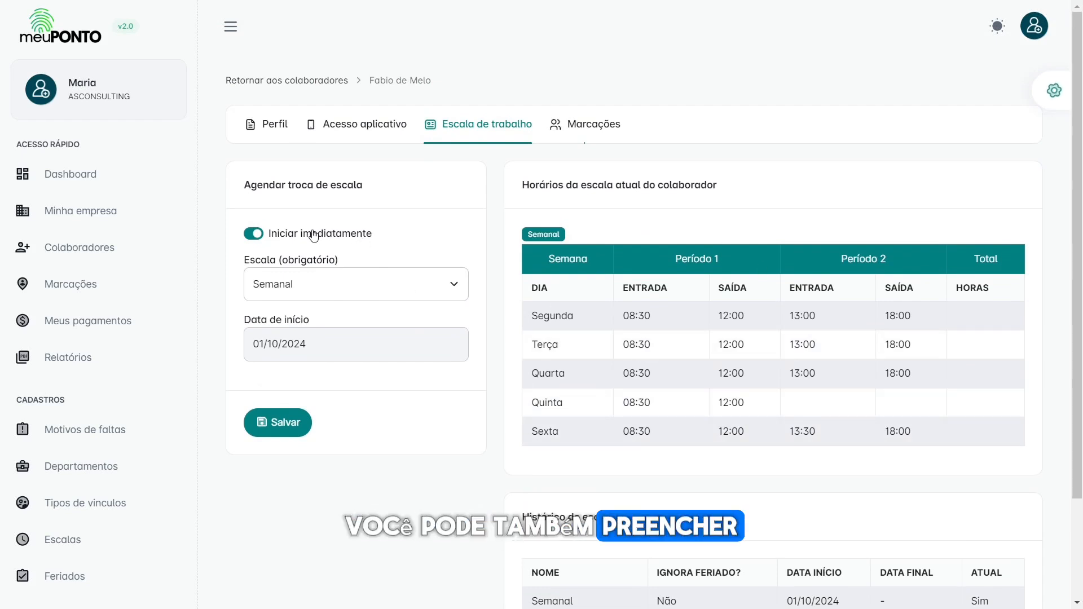
# Step: Schedule Suporte Noturno 19:00 a 01:00 to start on 18/10/2024, not immediately
pyautogui.moveTo(252, 187); pyautogui.dragTo(359, 198)
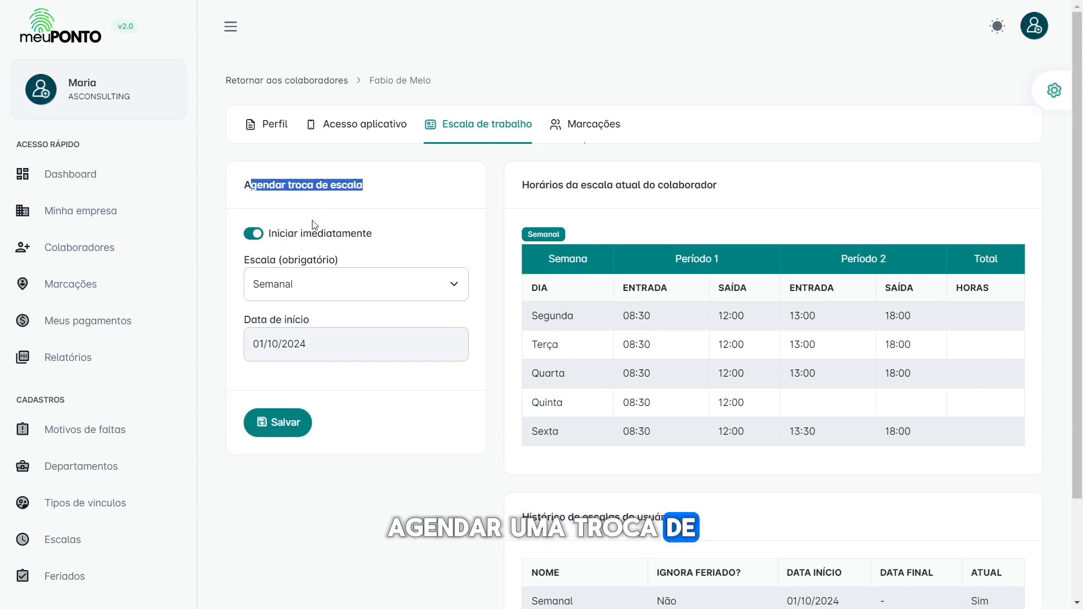
pyautogui.click(329, 219)
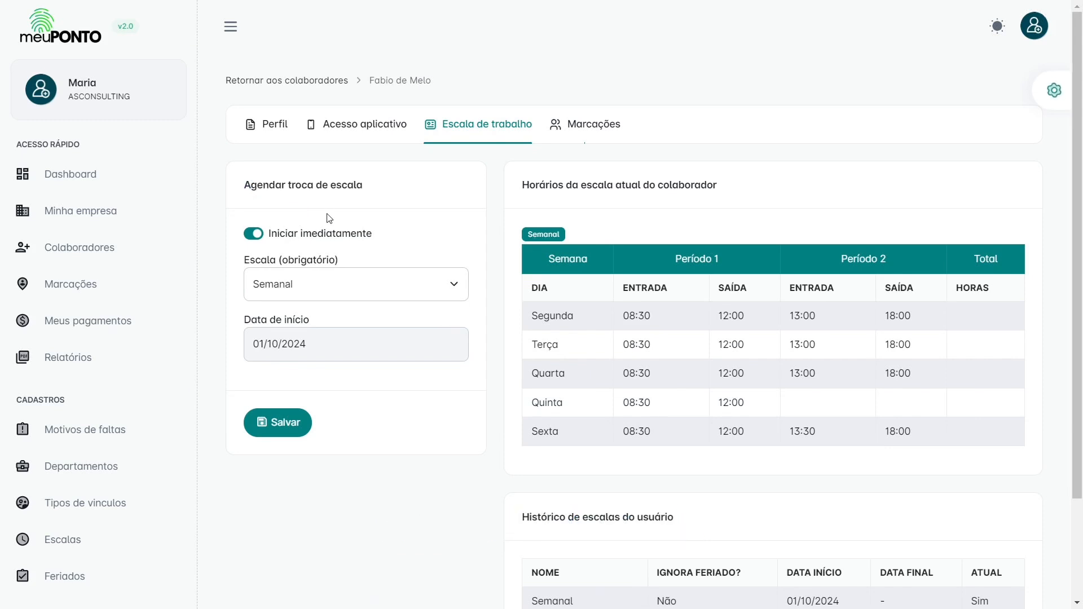
pyautogui.click(321, 240)
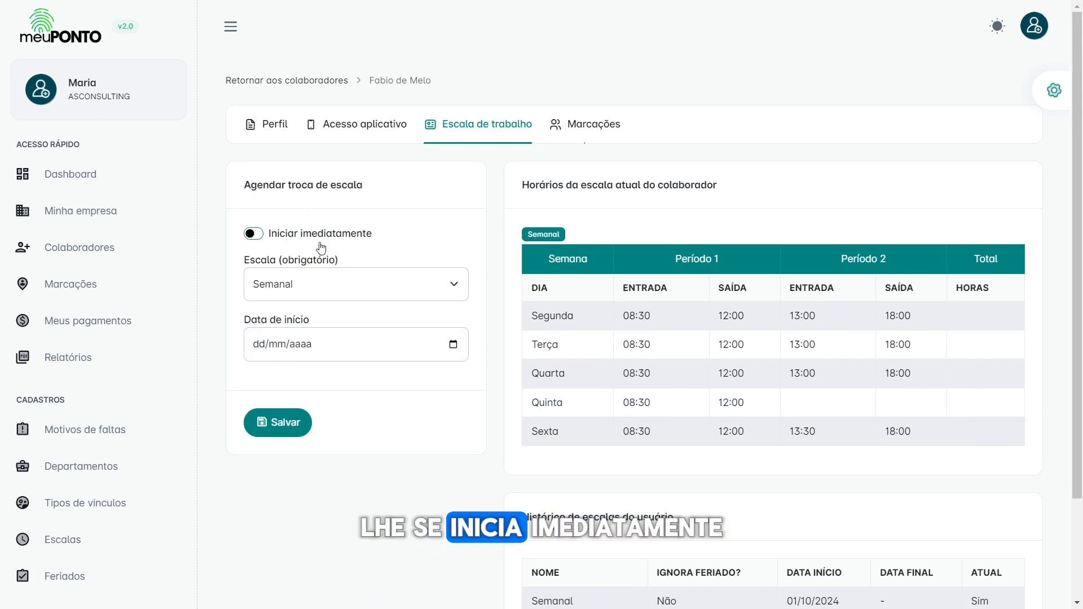
pyautogui.click(314, 282)
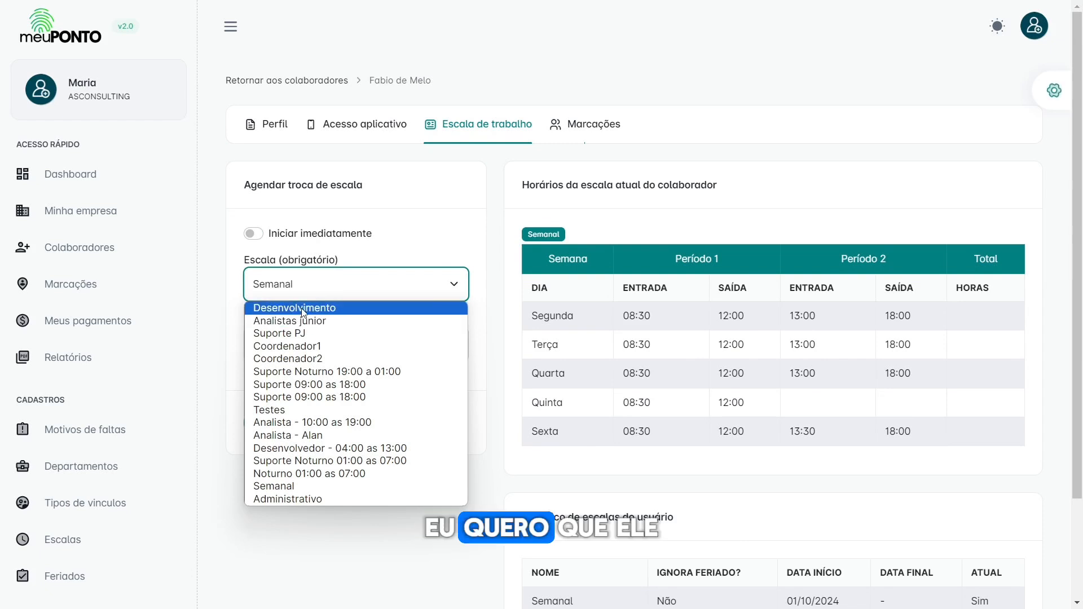
pyautogui.click(307, 373)
pyautogui.click(453, 345)
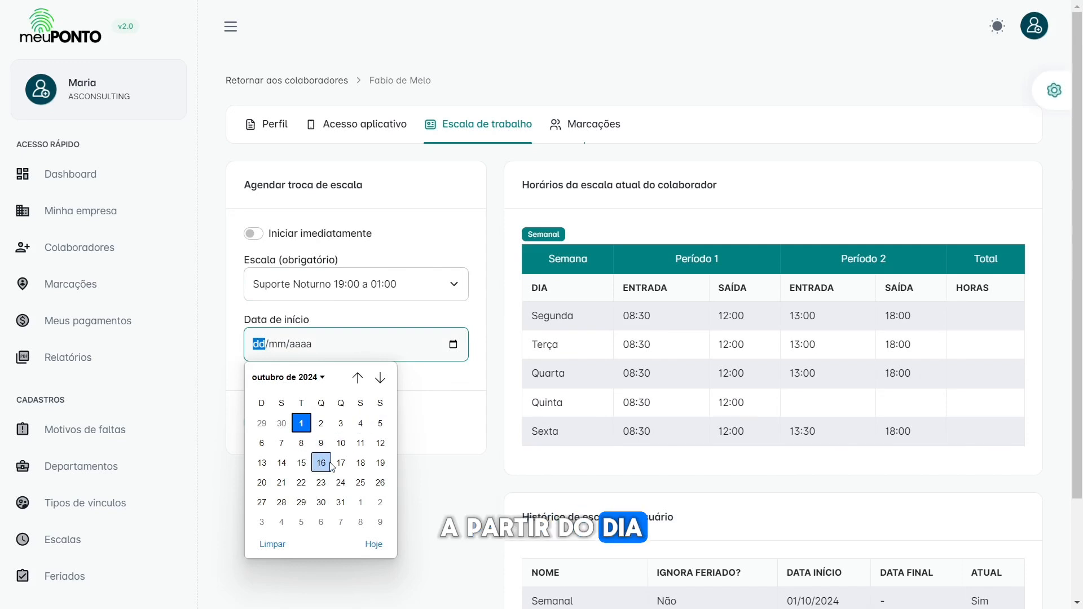
pyautogui.click(362, 463)
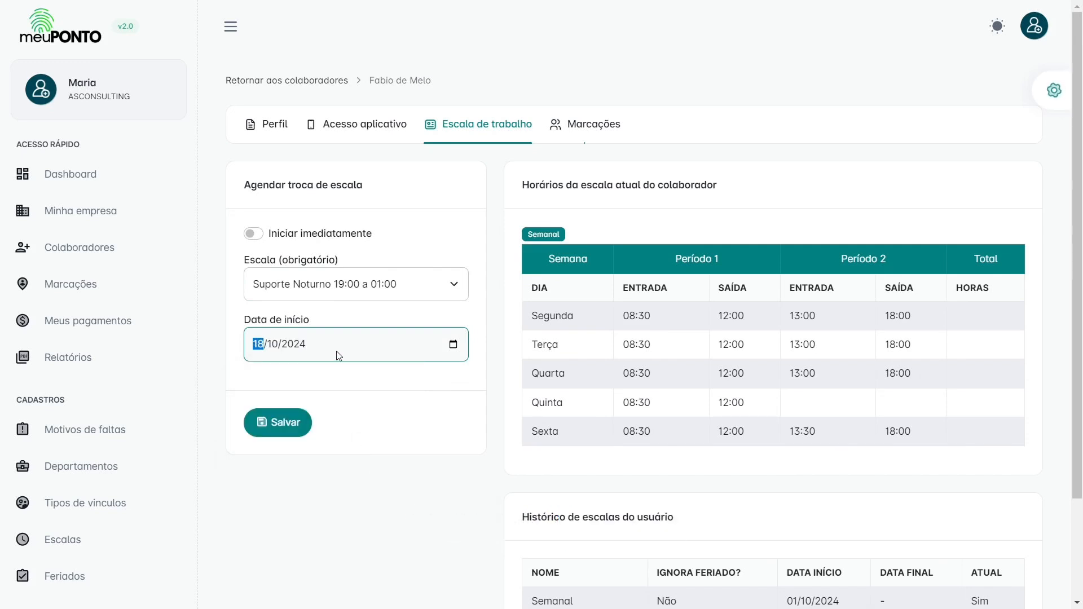
pyautogui.click(282, 427)
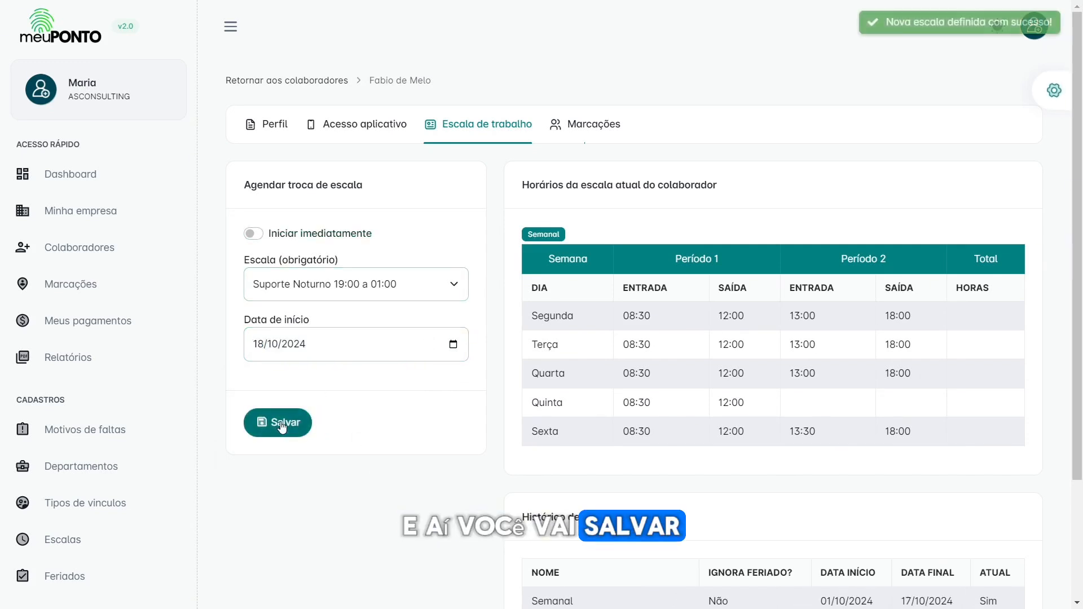
pyautogui.scroll(-2, 692, 422)
pyautogui.scroll(-1, 696, 424)
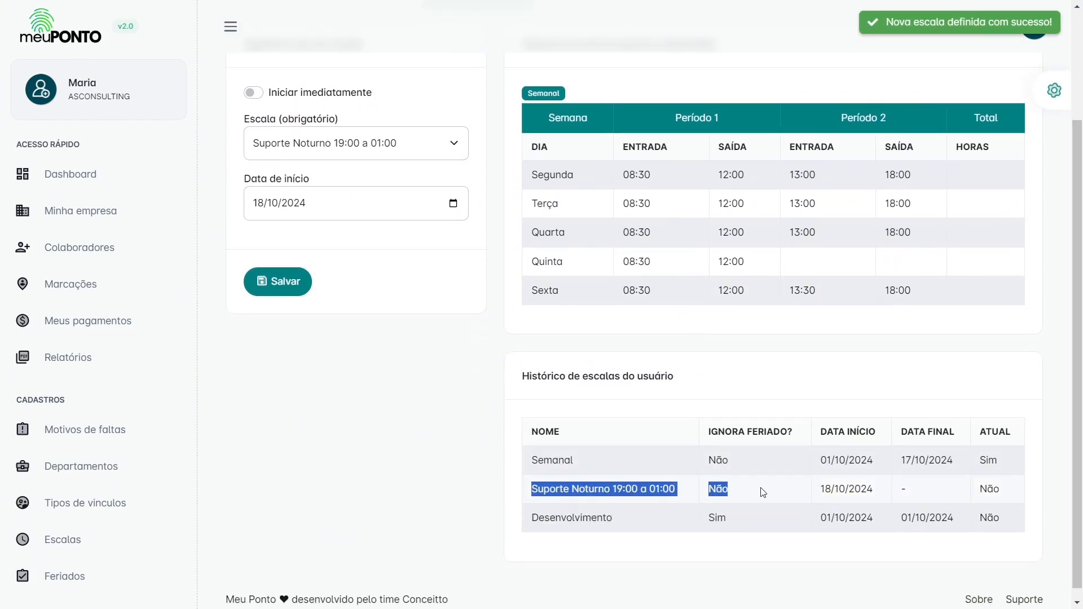
pyautogui.moveTo(762, 493); pyautogui.dragTo(973, 499)
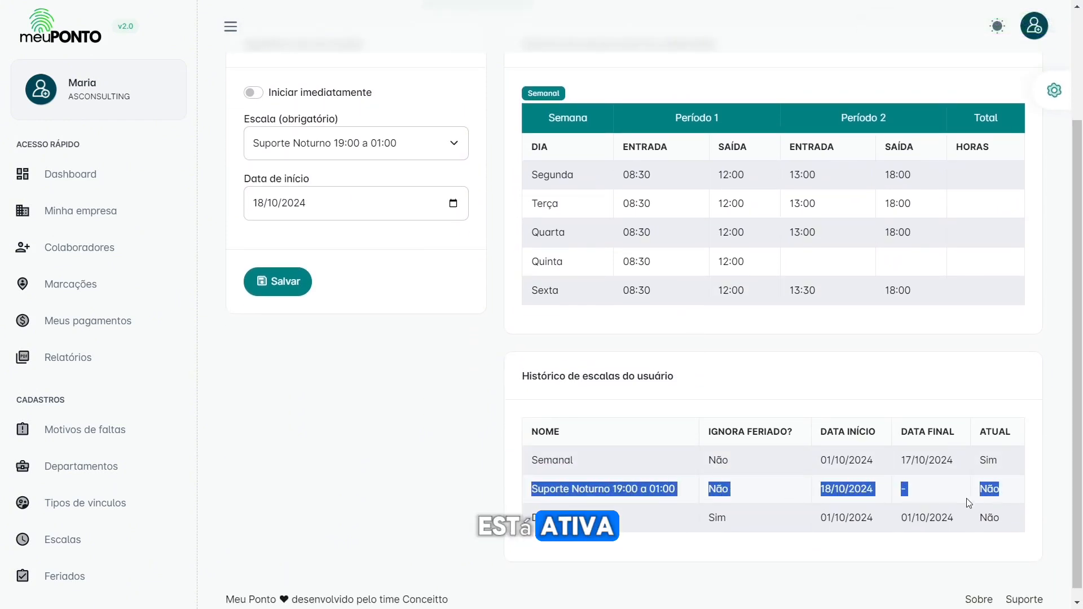
pyautogui.doubleClick(984, 490)
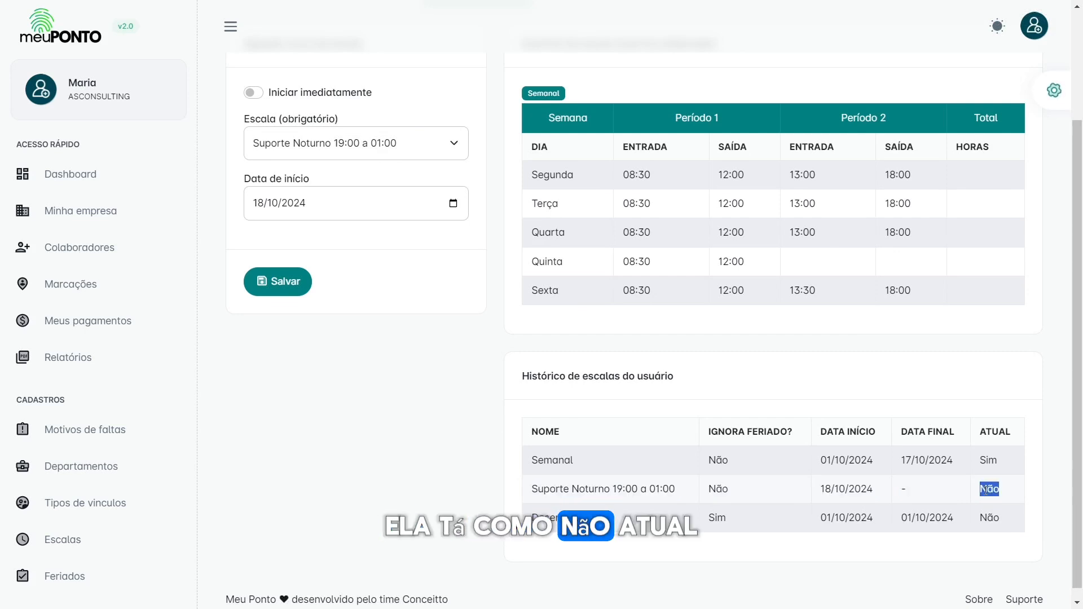
pyautogui.moveTo(538, 460); pyautogui.dragTo(622, 466)
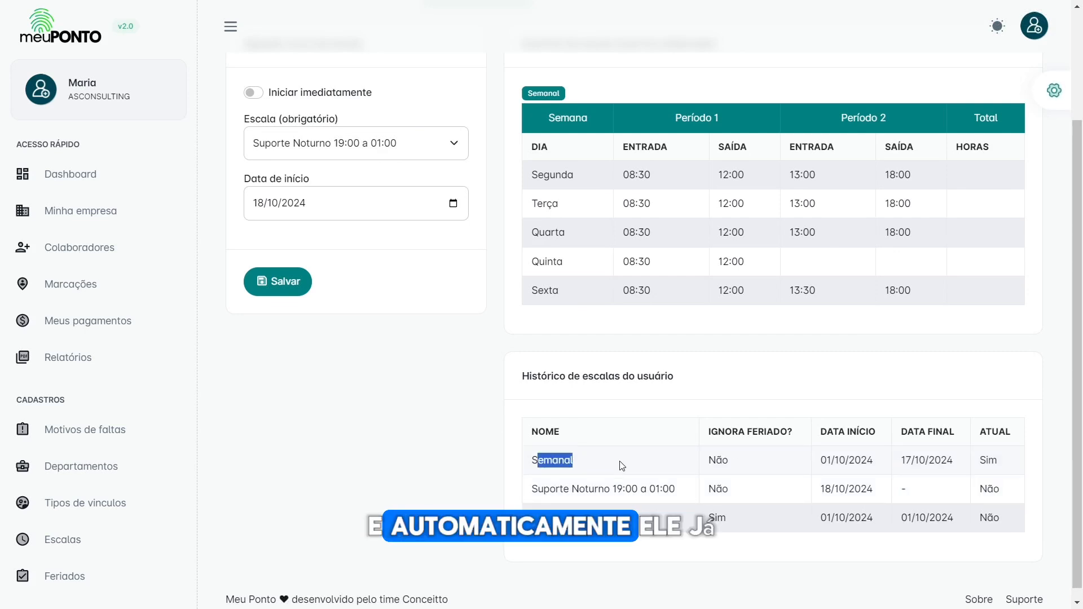
pyautogui.click(622, 466)
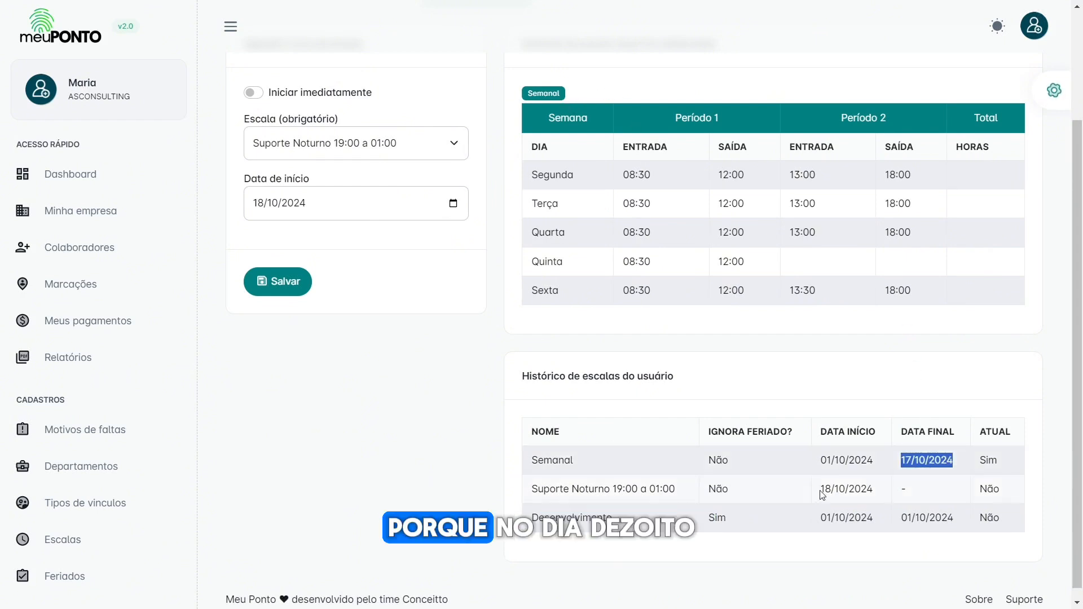
pyautogui.moveTo(821, 489); pyautogui.dragTo(852, 487)
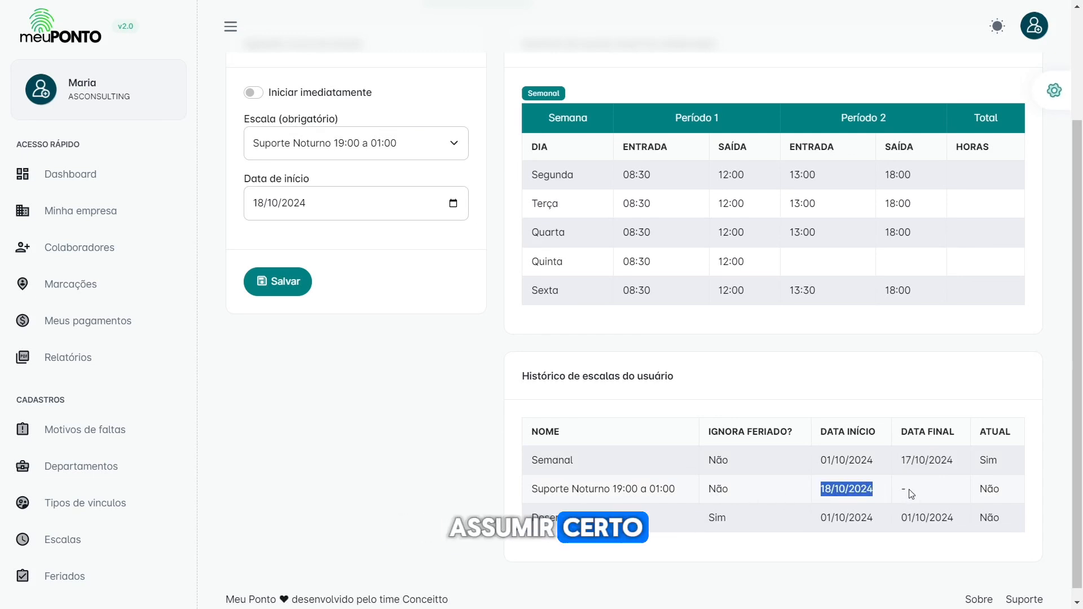
pyautogui.click(742, 372)
pyautogui.scroll(3, 503, 165)
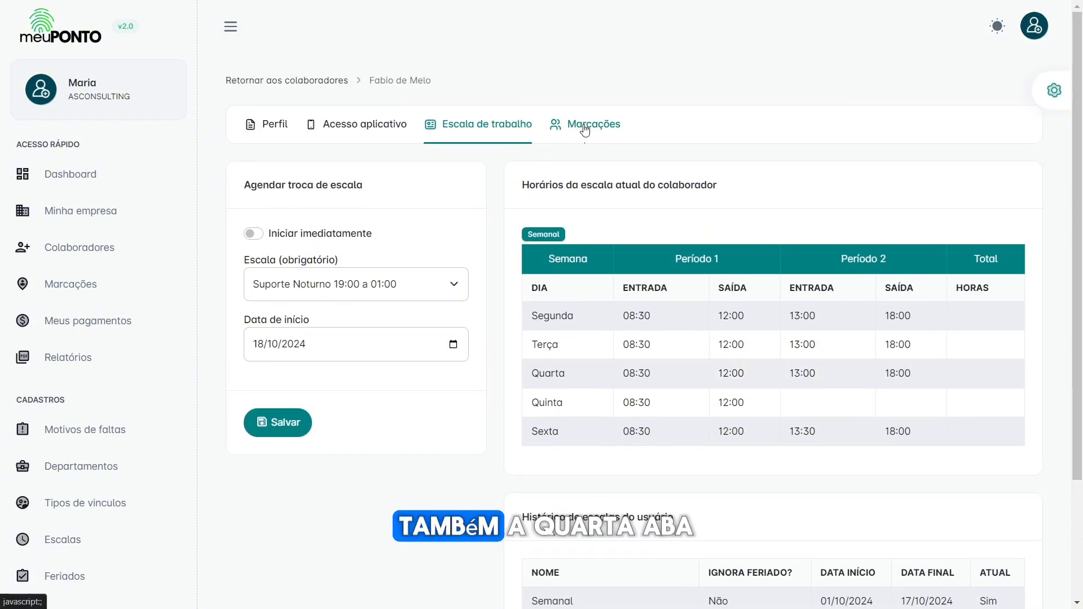
# Step: Confirm the new employee's Marcações tab lists no clock-ins, then go back to Colaboradores
pyautogui.click(585, 128)
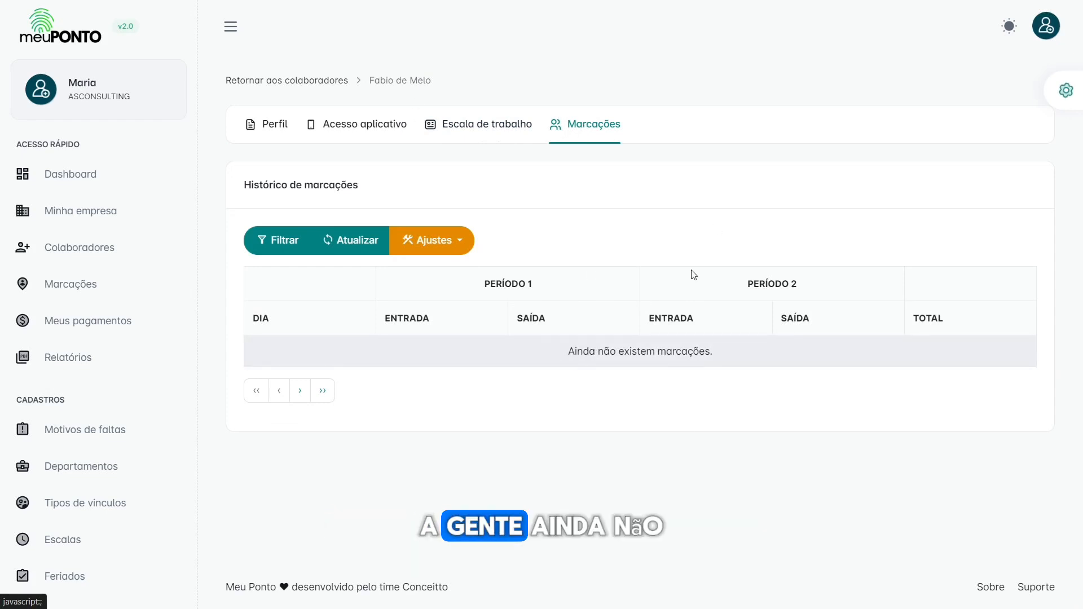
pyautogui.click(271, 80)
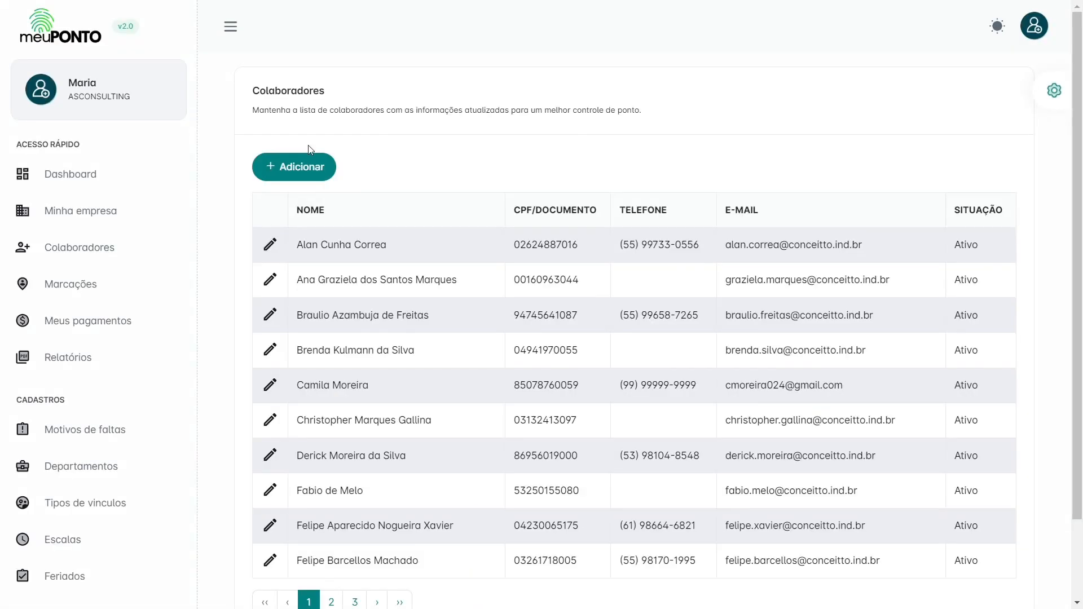
pyautogui.click(270, 352)
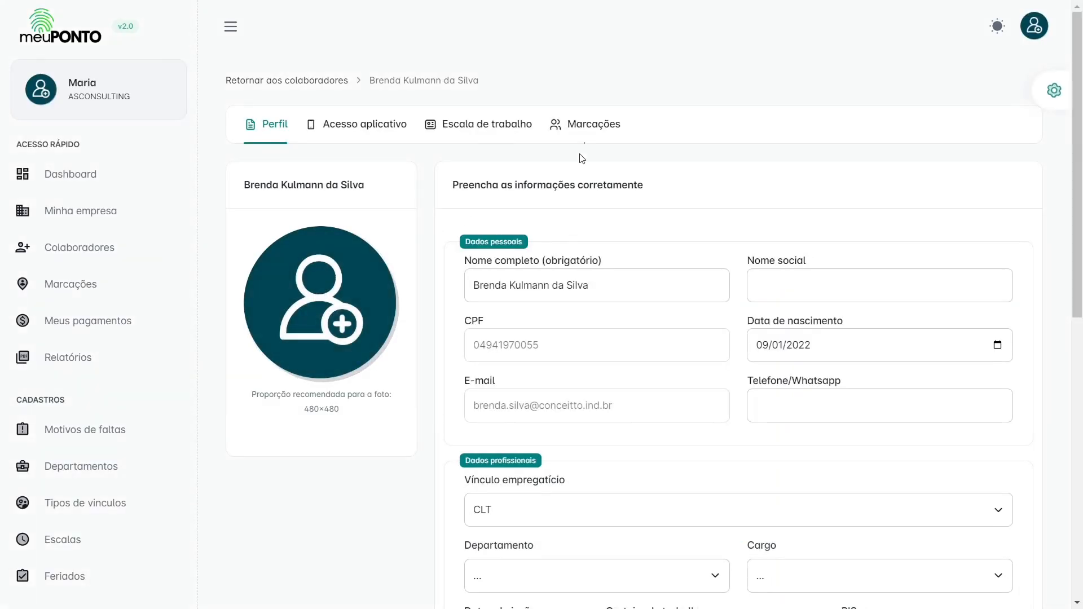
pyautogui.click(583, 125)
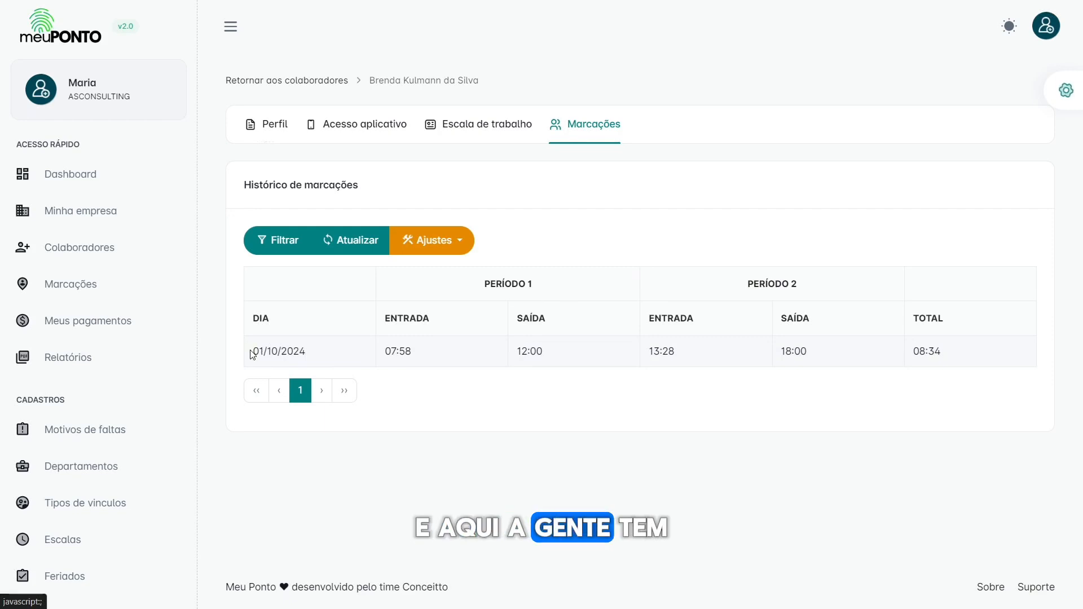
pyautogui.moveTo(252, 354)
pyautogui.mouseDown()
pyautogui.moveTo(505, 350)
pyautogui.moveTo(1027, 370)
pyautogui.moveTo(977, 357)
pyautogui.moveTo(498, 368)
pyautogui.moveTo(242, 351)
pyautogui.mouseUp()
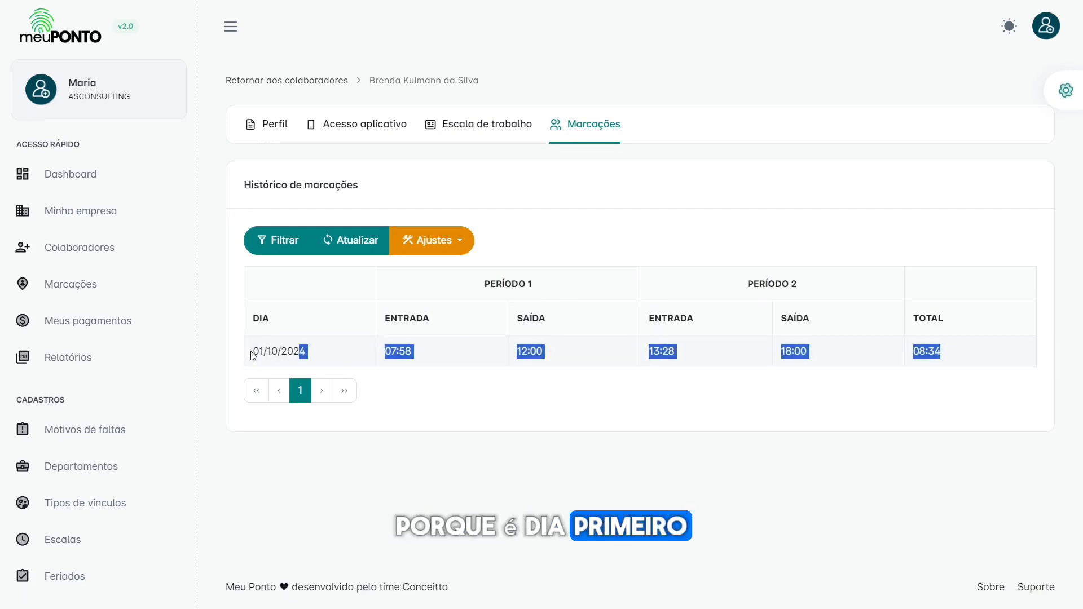
pyautogui.click(248, 352)
# Step: Filter the punch history from 01/09/2024 to 30/09/2024 and run the search
pyautogui.click(276, 242)
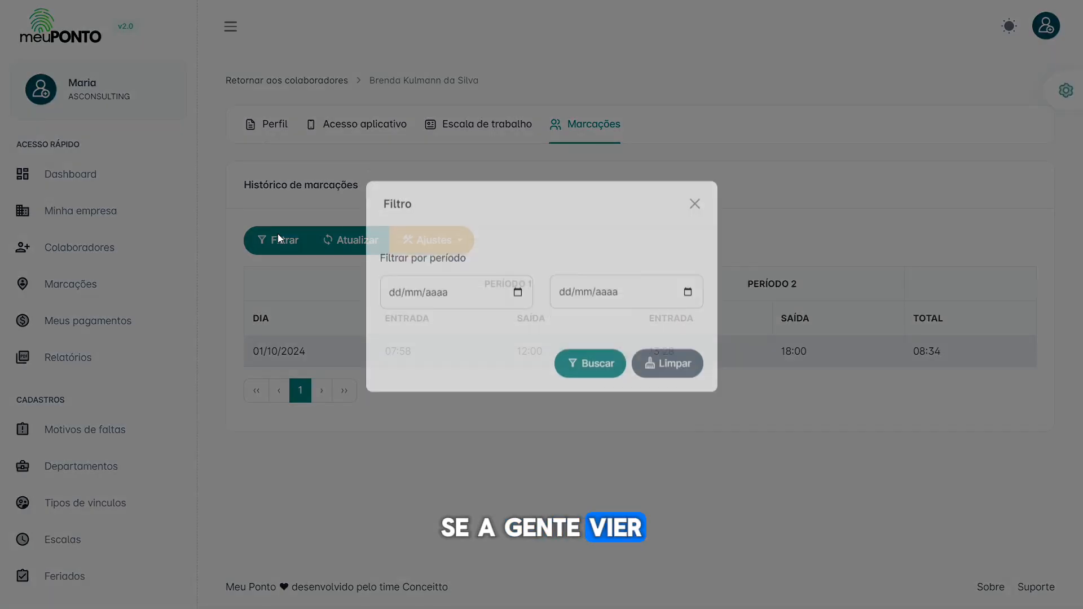
pyautogui.click(517, 310)
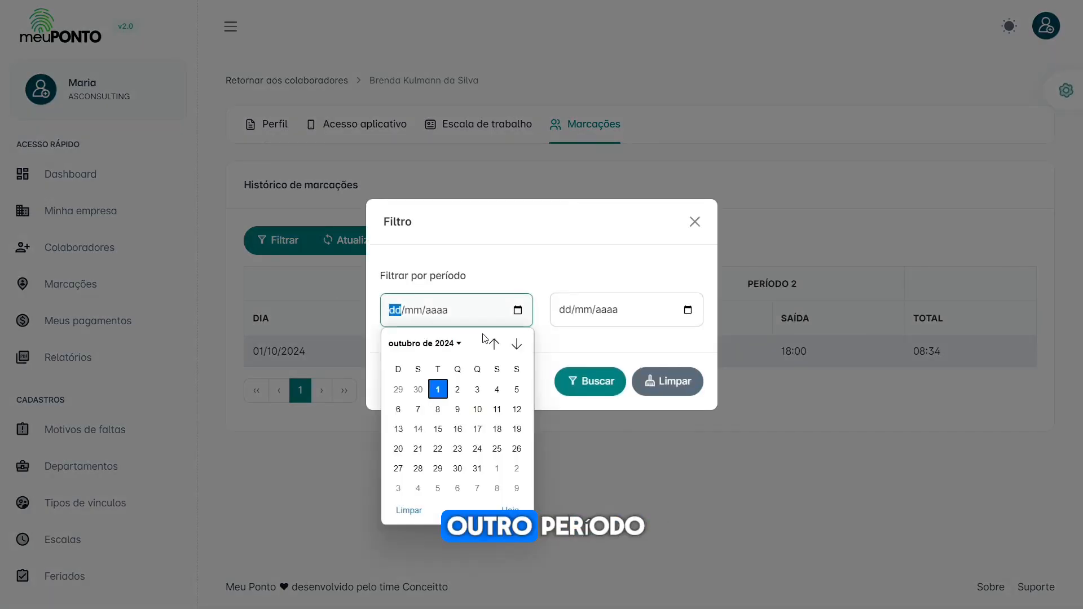
pyautogui.click(494, 344)
pyautogui.click(399, 389)
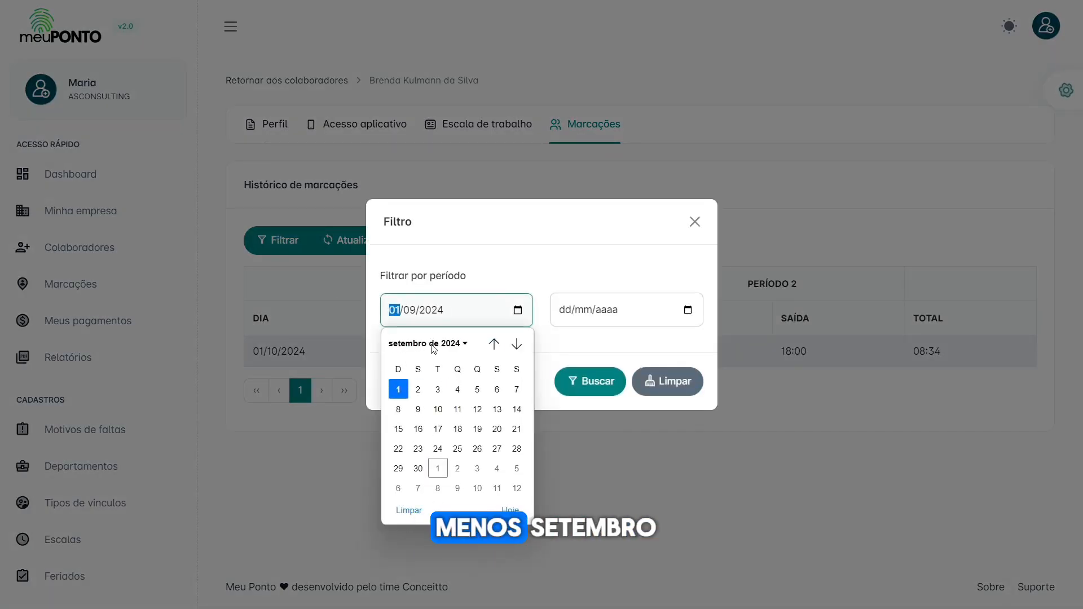
pyautogui.click(400, 388)
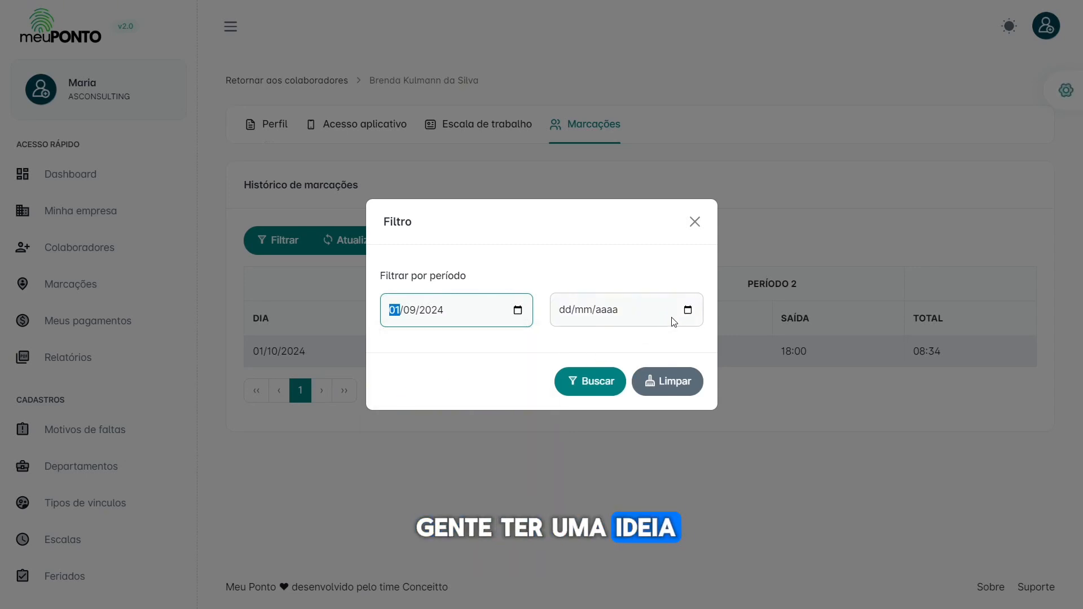
pyautogui.click(687, 310)
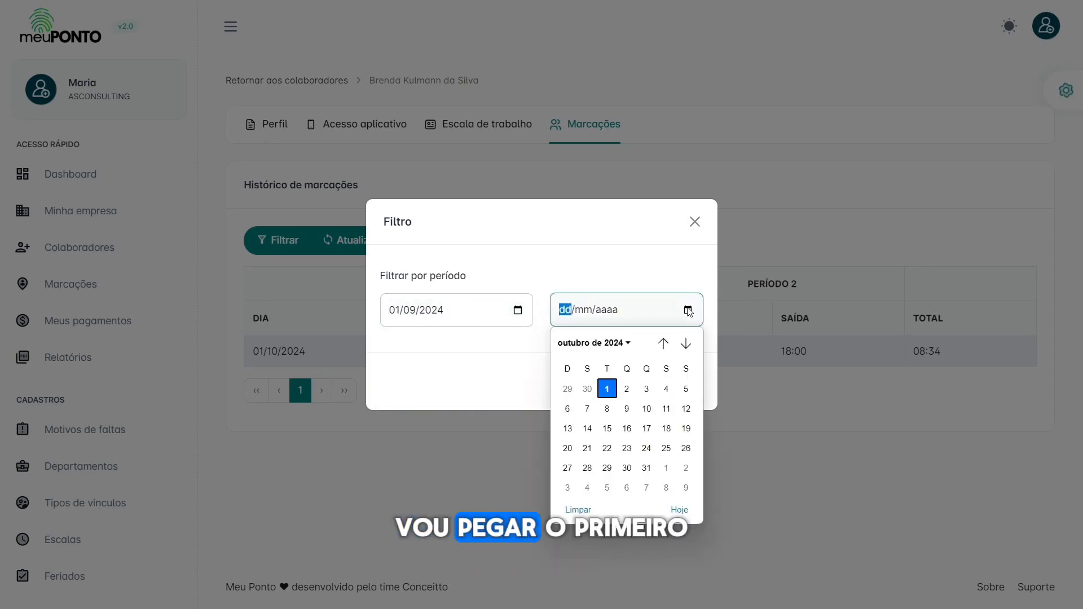
pyautogui.click(663, 350)
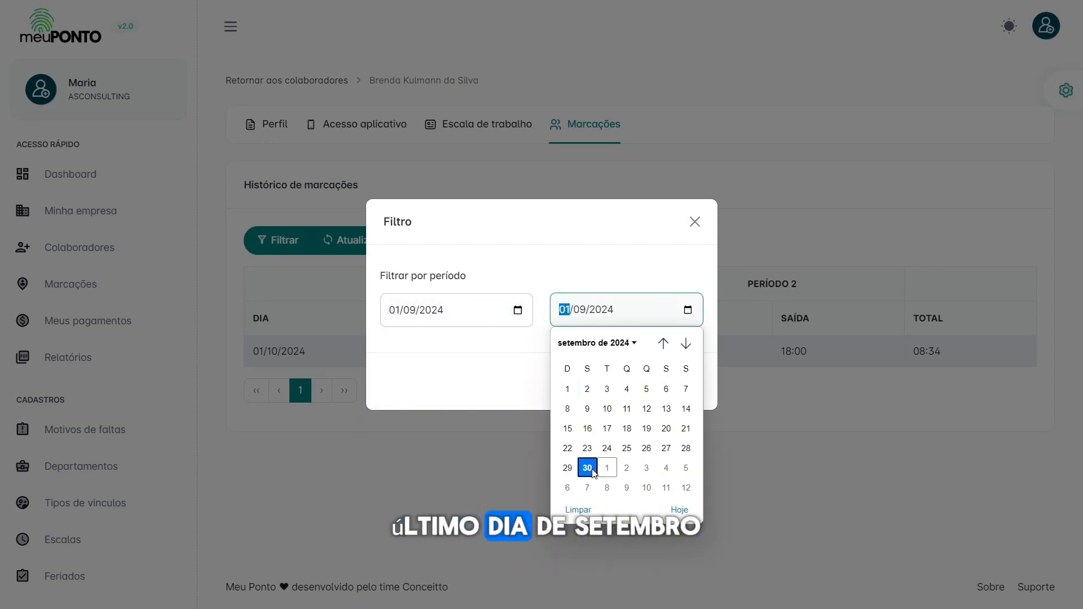
pyautogui.click(588, 468)
pyautogui.click(595, 387)
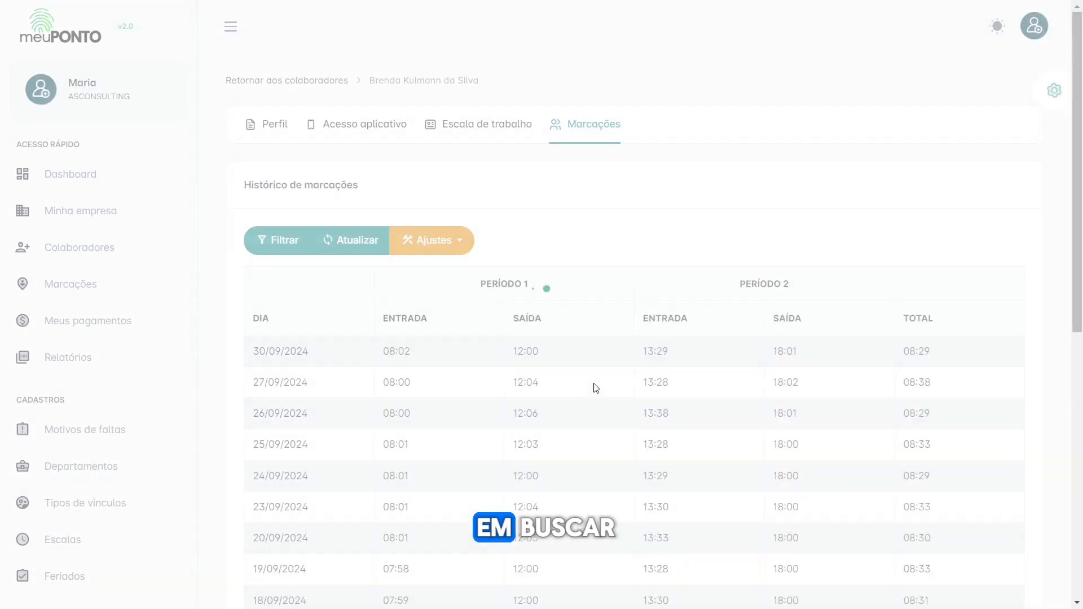
# Step: Scroll the September punch list down to 02/09/2024, which totals only 04:39
pyautogui.scroll(-2, 594, 387)
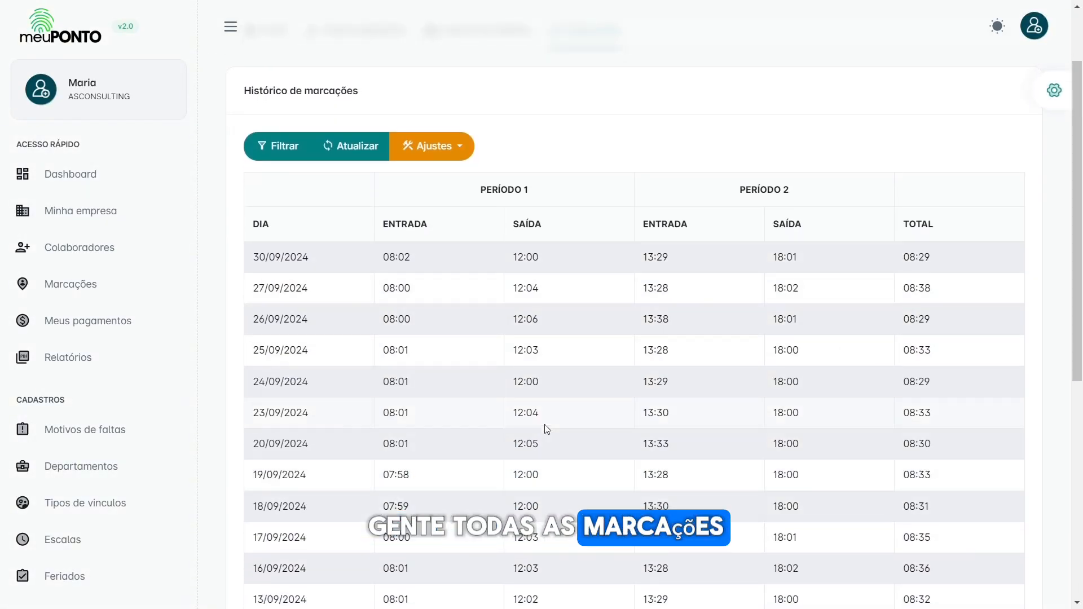
pyautogui.scroll(-3, 549, 429)
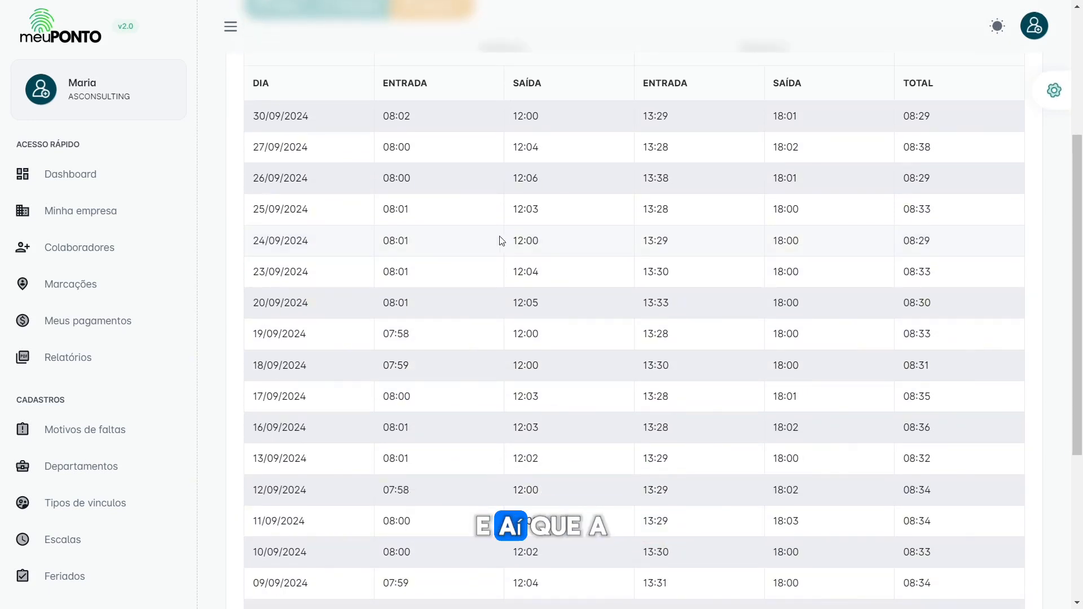
pyautogui.scroll(-5, 500, 244)
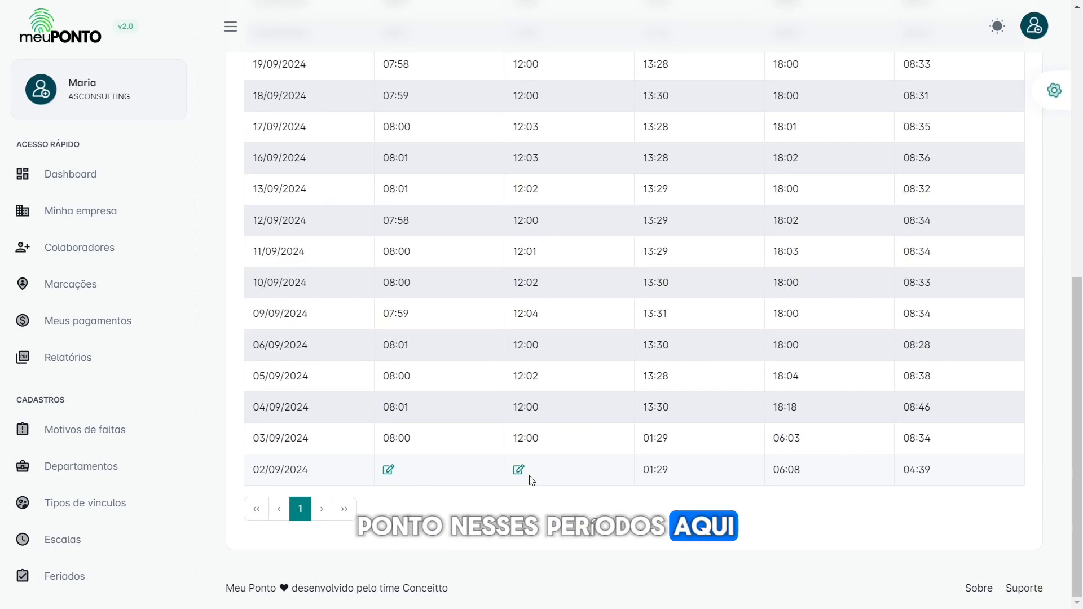
# Step: Open the adjustment form for the 02/09/2024 morning entry, then close it without saving
pyautogui.click(389, 473)
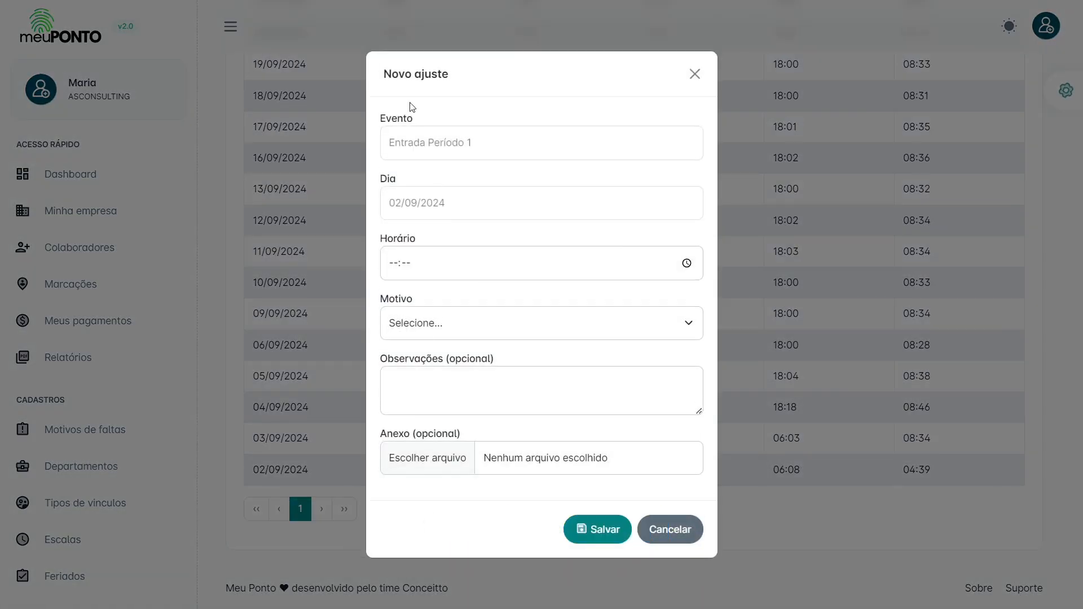
pyautogui.moveTo(382, 74); pyautogui.dragTo(462, 78)
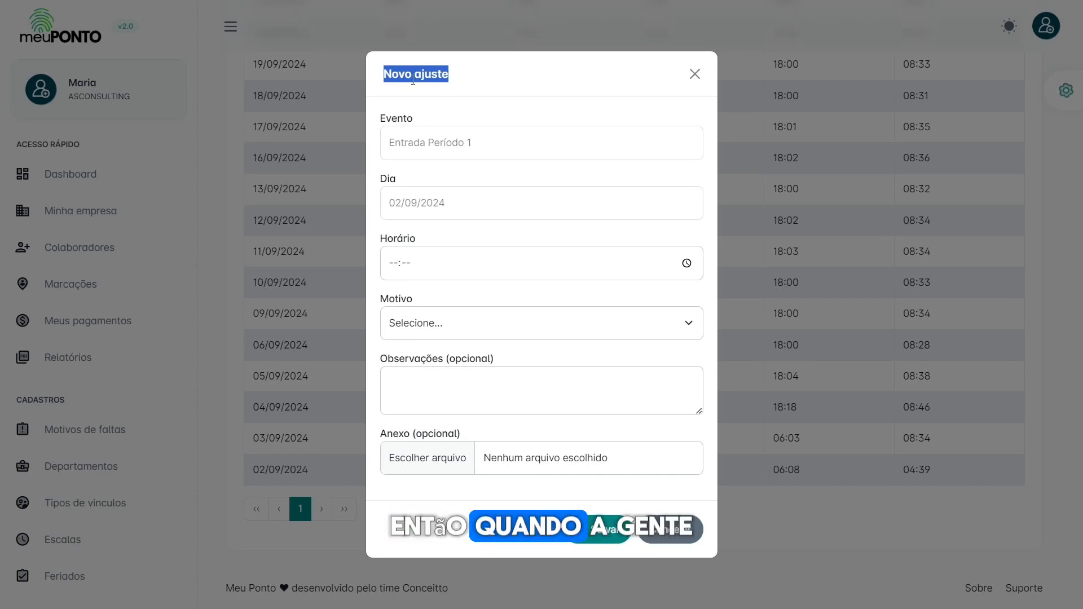
pyautogui.click(693, 74)
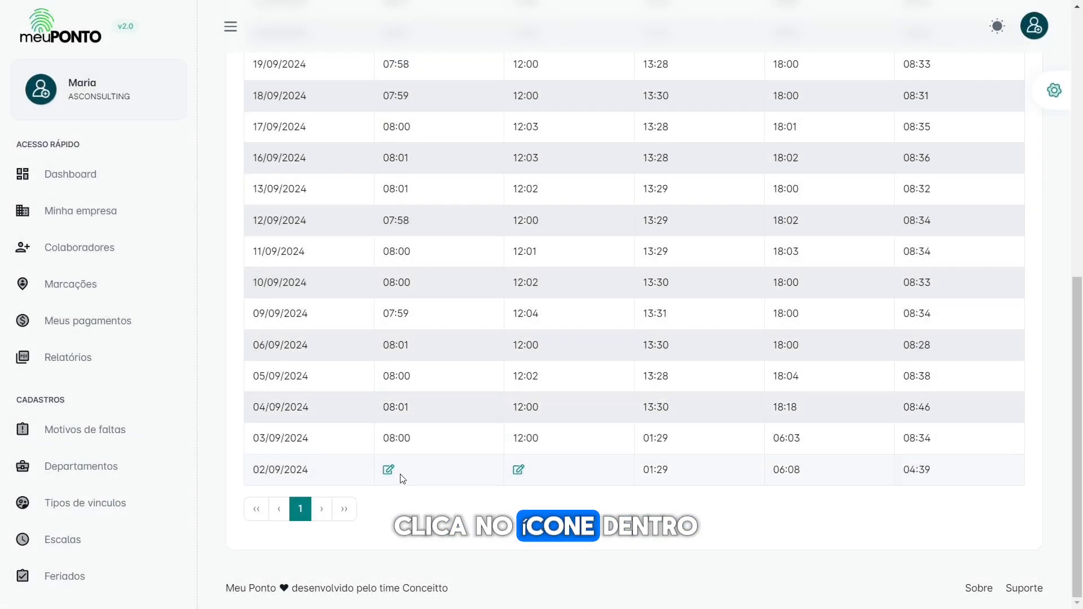
pyautogui.scroll(6, 431, 221)
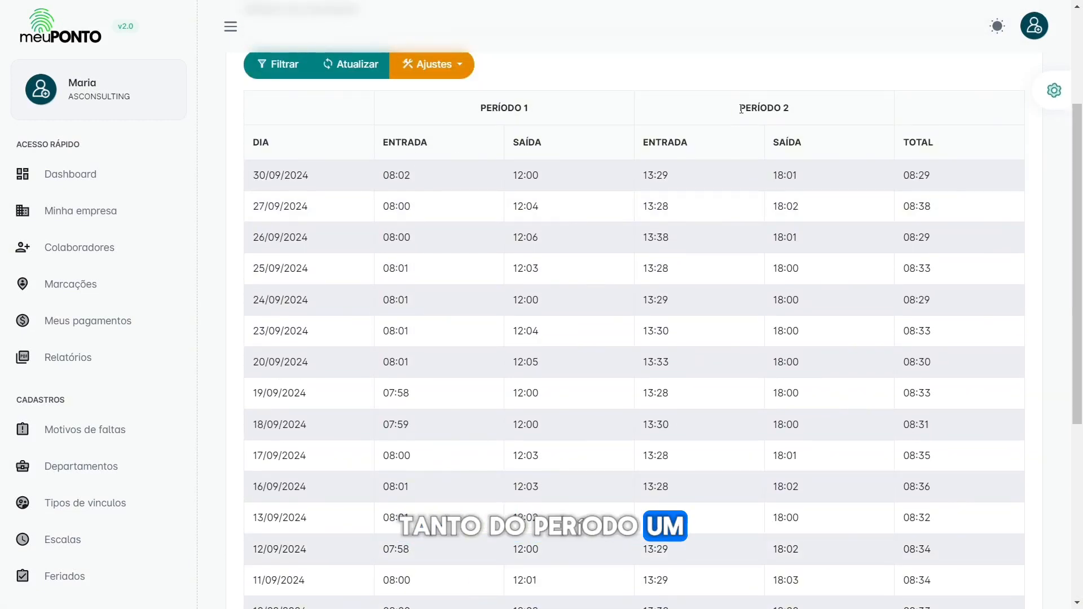
pyautogui.scroll(-6, 445, 254)
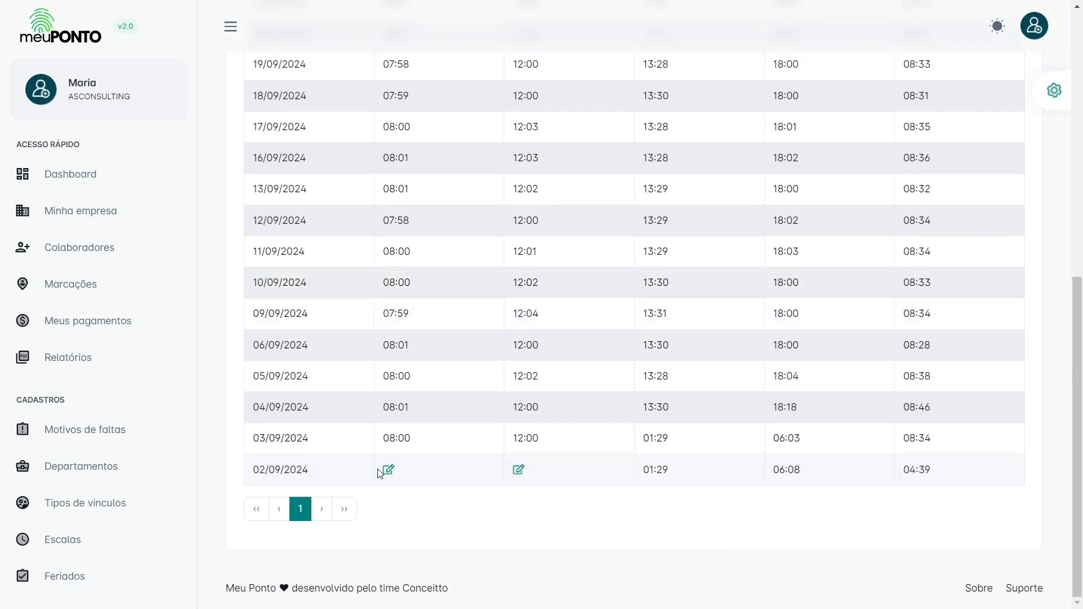
# Step: Reopen the 02/09/2024 Entrada Período 1 adjustment and set Horário to 08:00
pyautogui.click(387, 470)
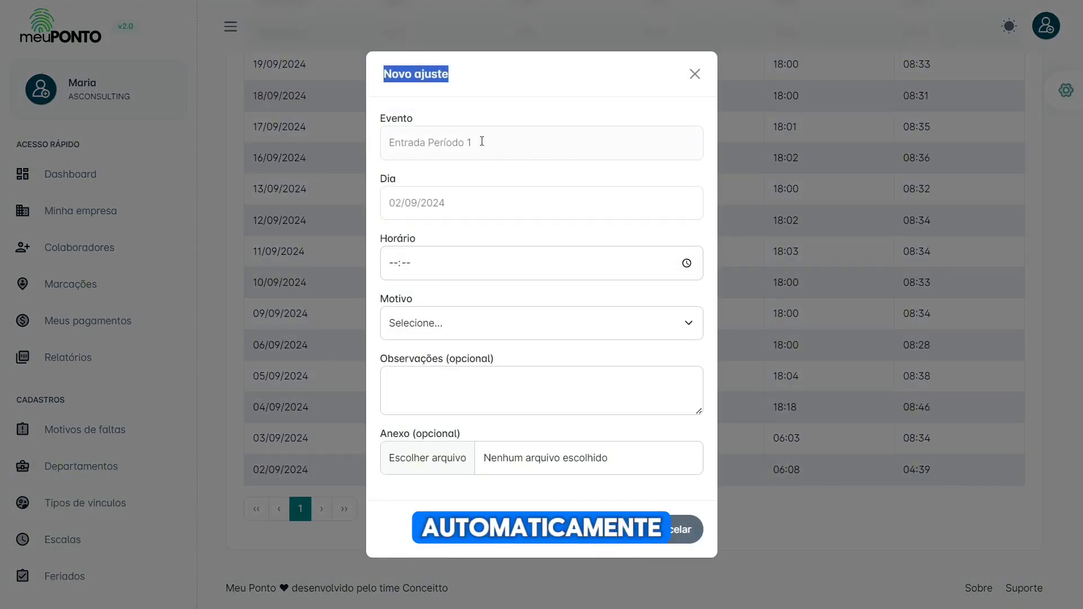
pyautogui.moveTo(481, 141); pyautogui.dragTo(437, 141)
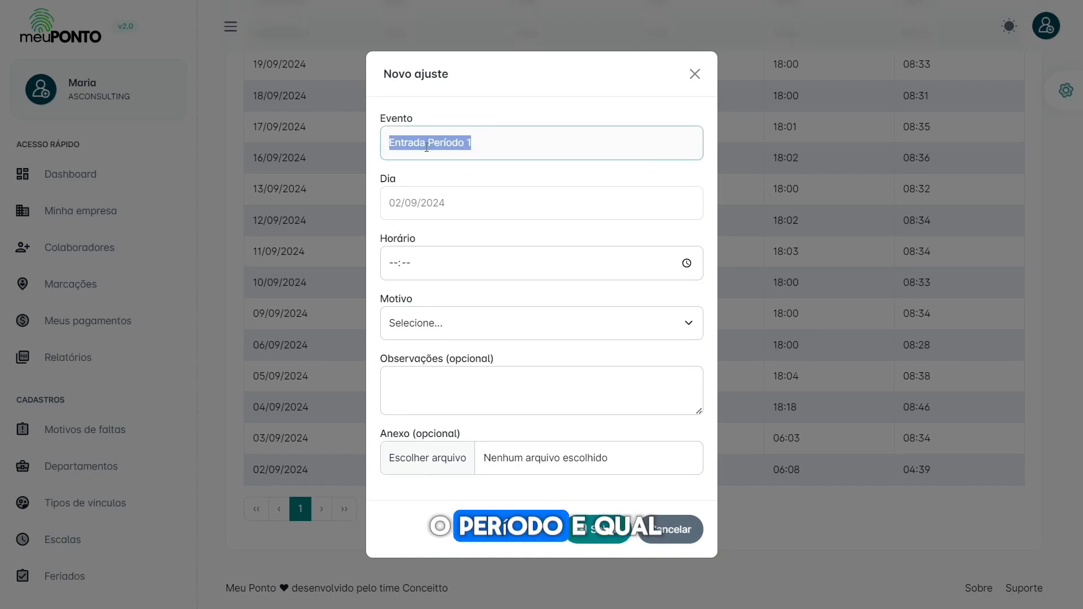
pyautogui.click(398, 207)
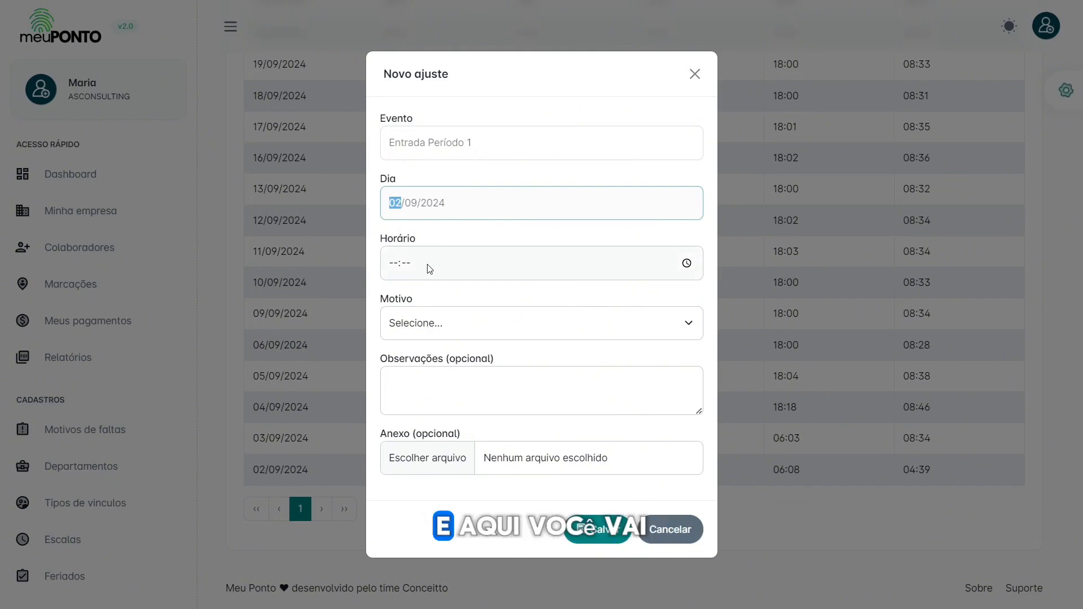
pyautogui.click(393, 264)
pyautogui.write('08:00')
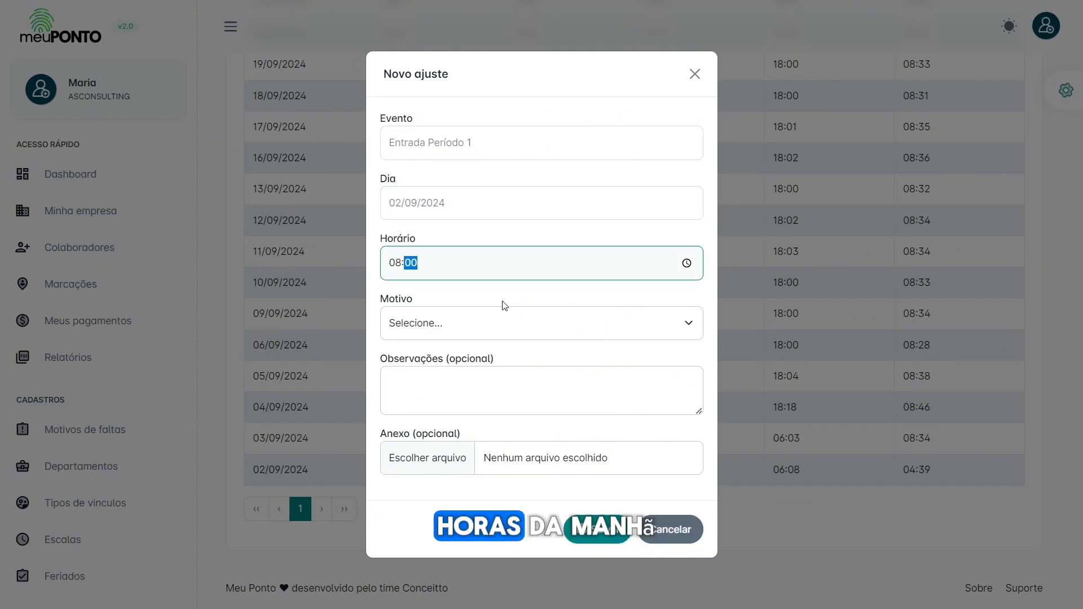
pyautogui.click(500, 300)
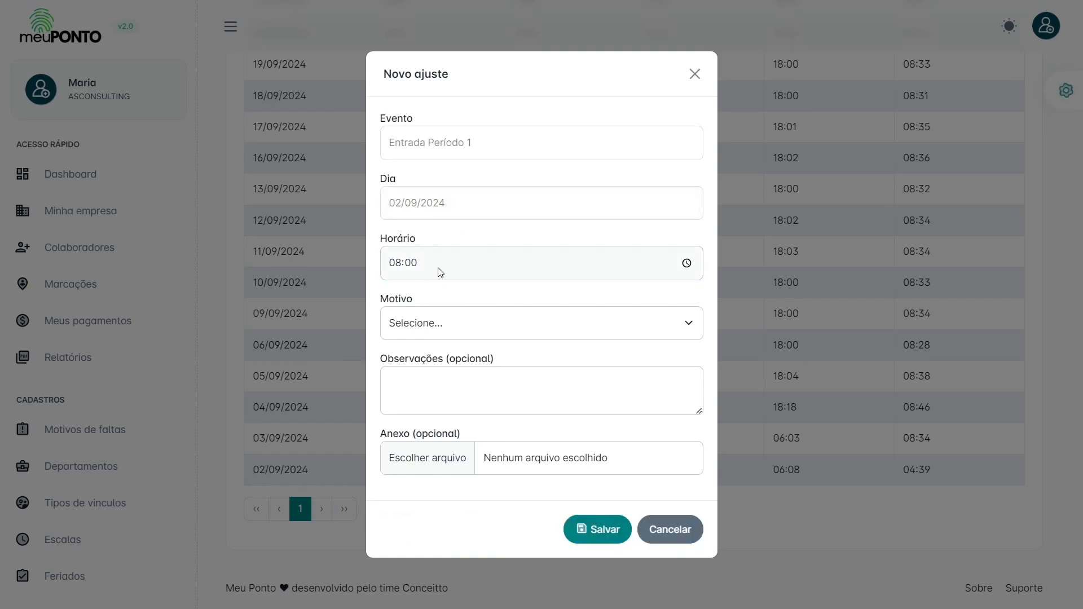
# Step: Set the adjustment reason to Atestado médico and save the request
pyautogui.moveTo(436, 141); pyautogui.dragTo(506, 140)
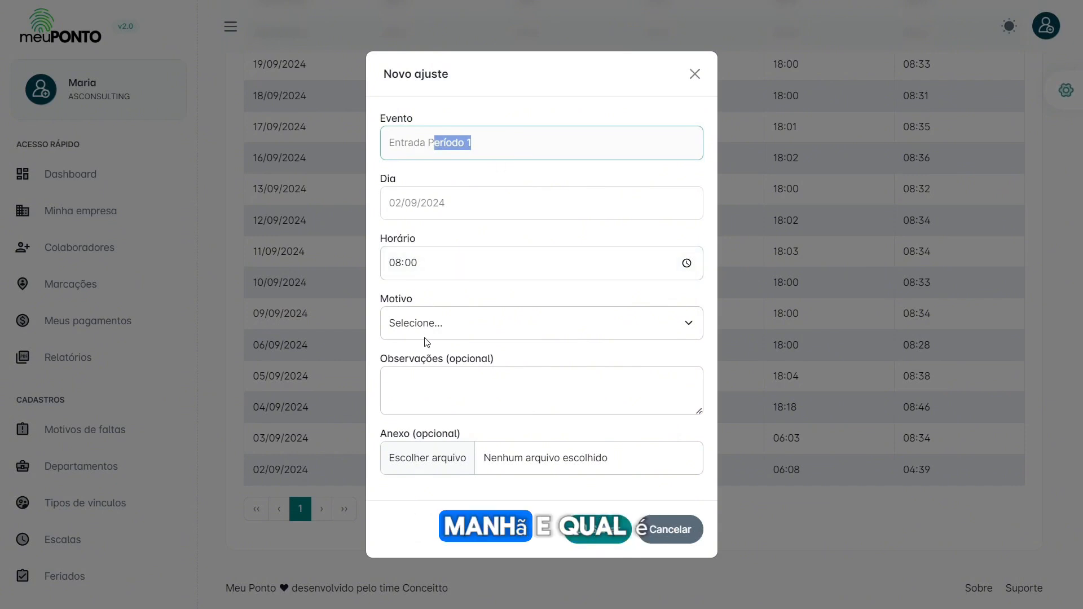
pyautogui.click(443, 327)
pyautogui.click(434, 385)
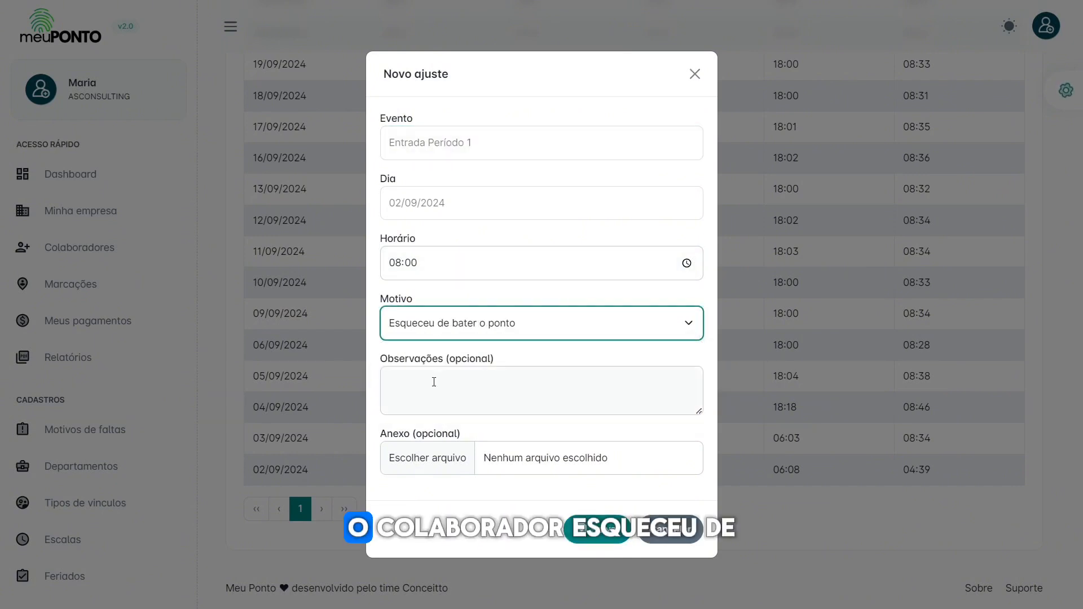
pyautogui.click(481, 388)
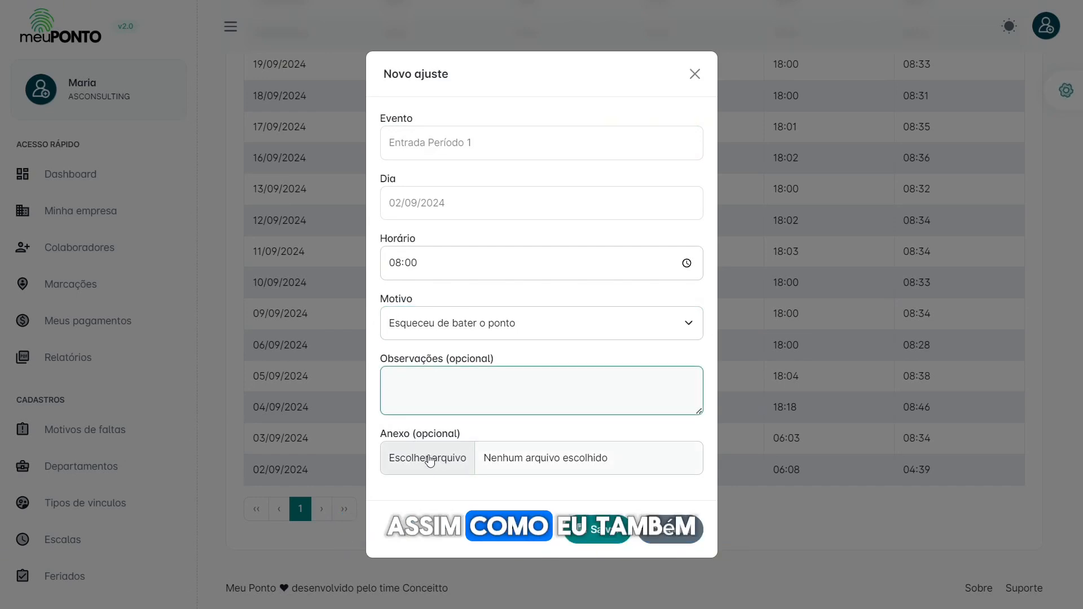
pyautogui.click(454, 322)
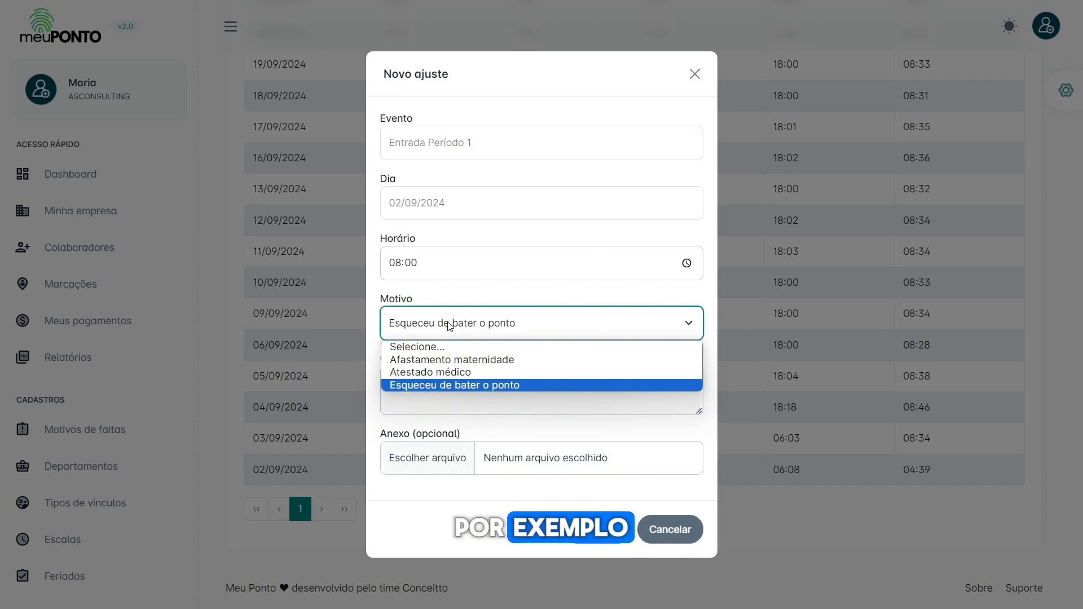
pyautogui.click(434, 373)
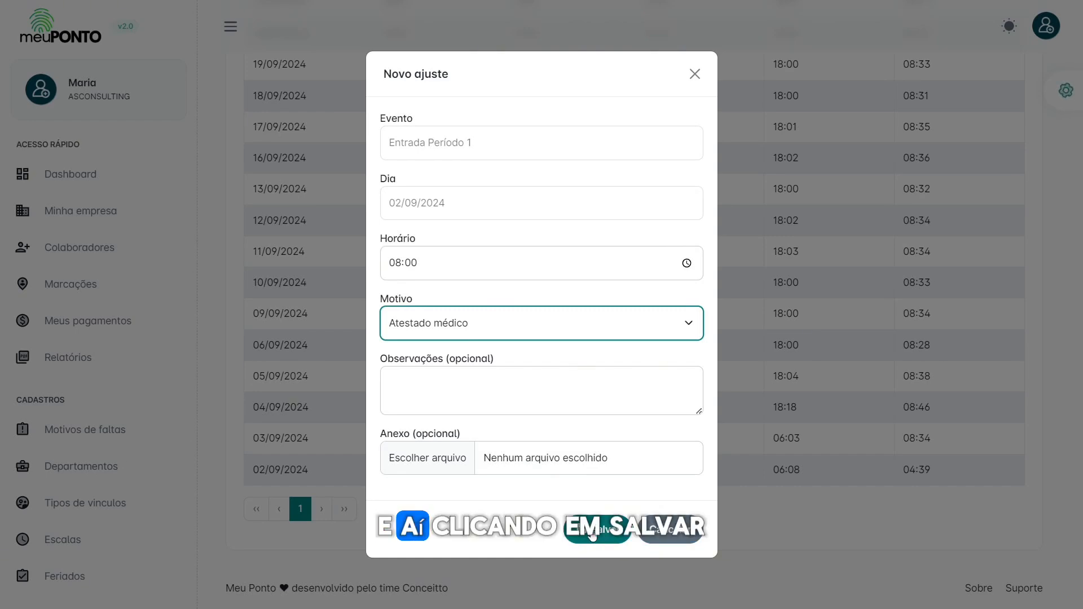
pyautogui.click(674, 541)
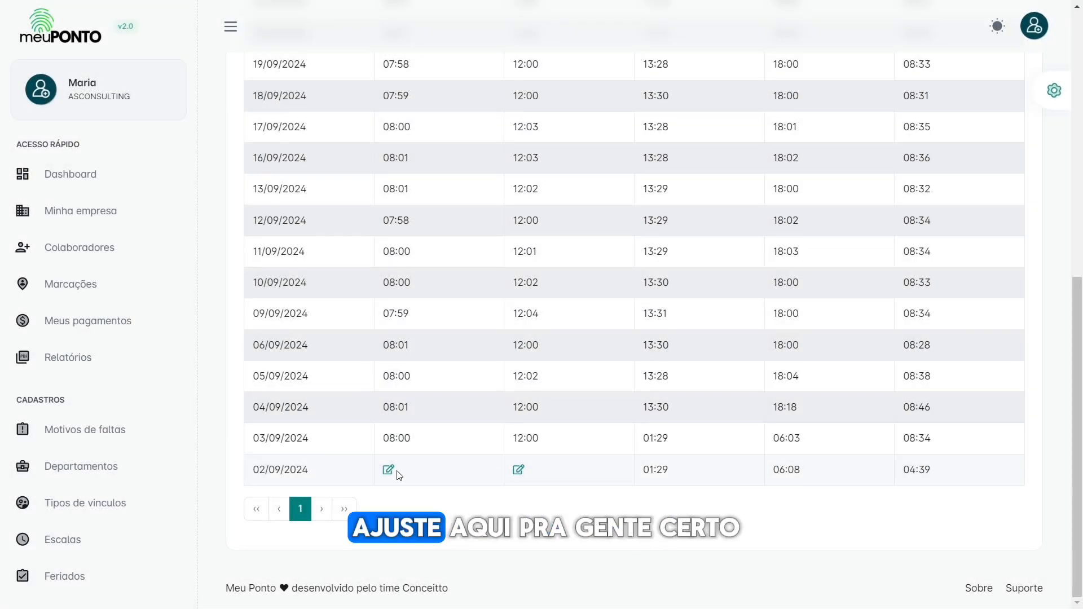
pyautogui.scroll(9, 479, 350)
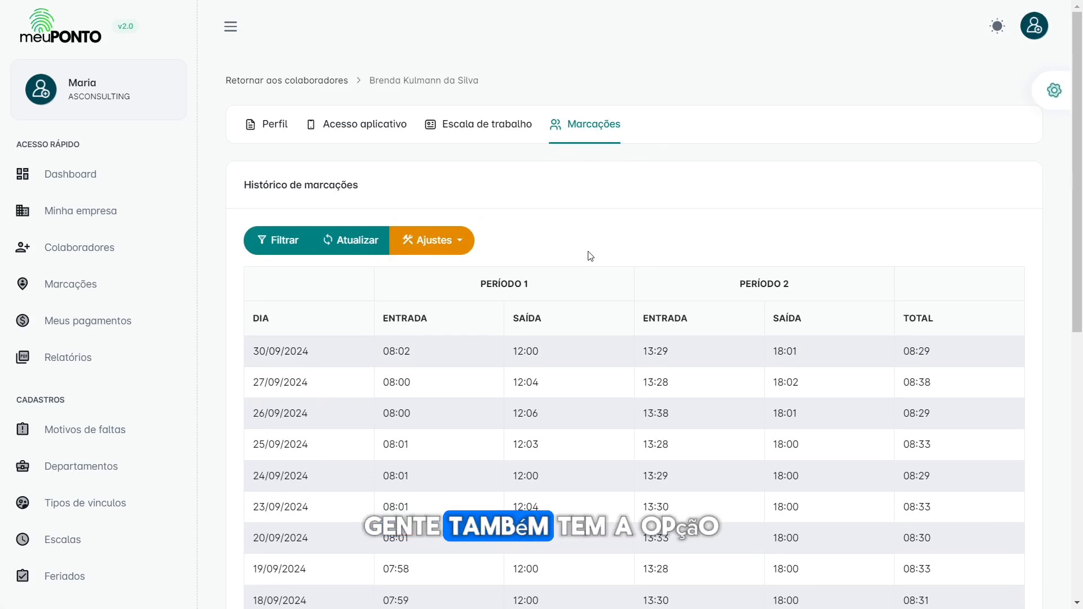
pyautogui.click(449, 247)
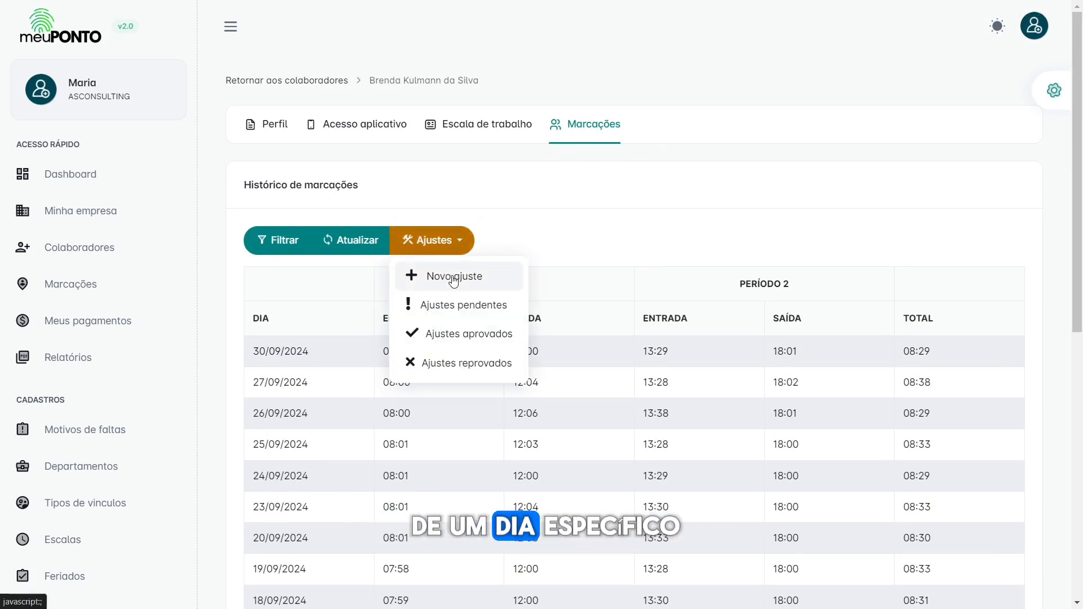
pyautogui.scroll(-1, 471, 514)
pyautogui.scroll(-6, 469, 511)
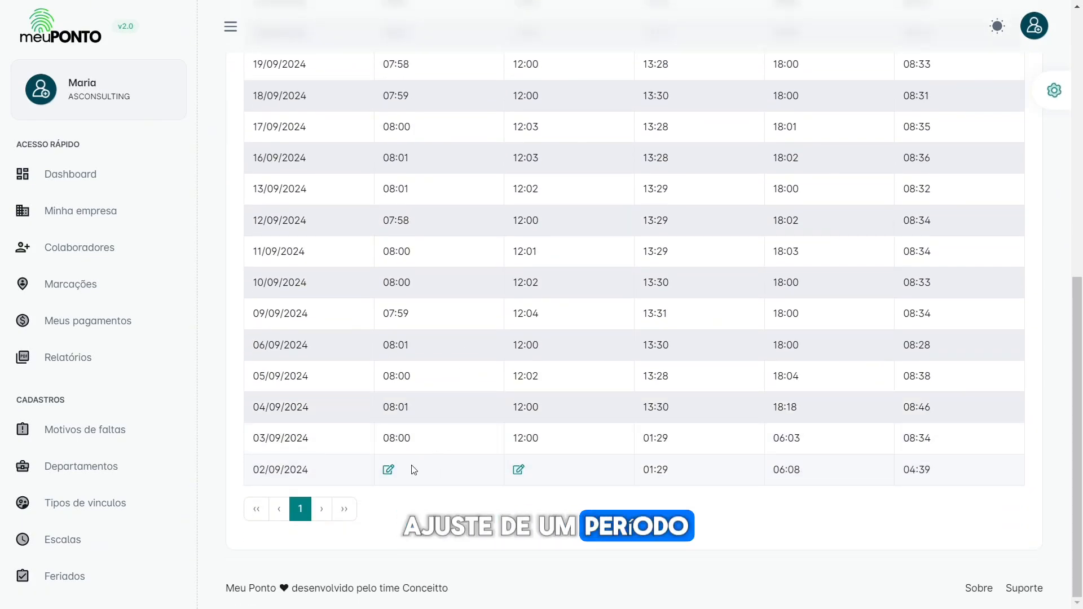
pyautogui.scroll(7, 469, 222)
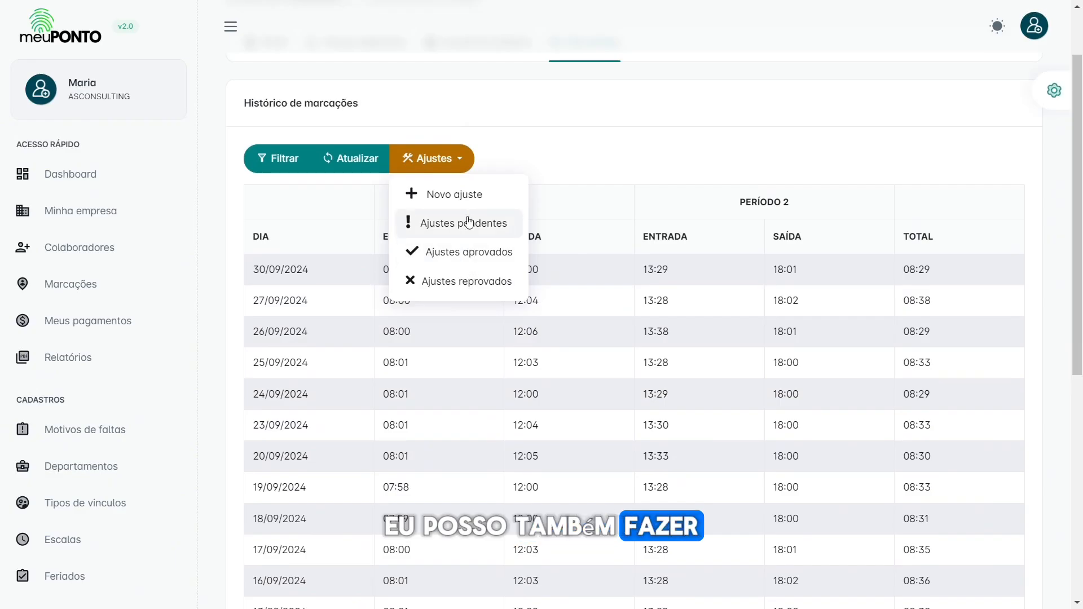
pyautogui.click(445, 195)
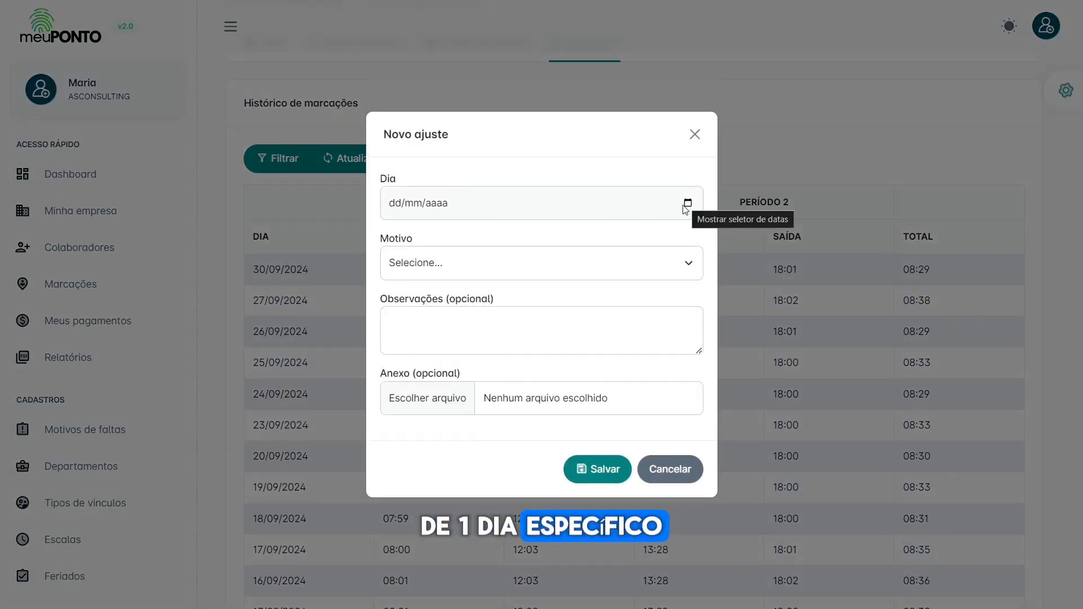
pyautogui.click(688, 204)
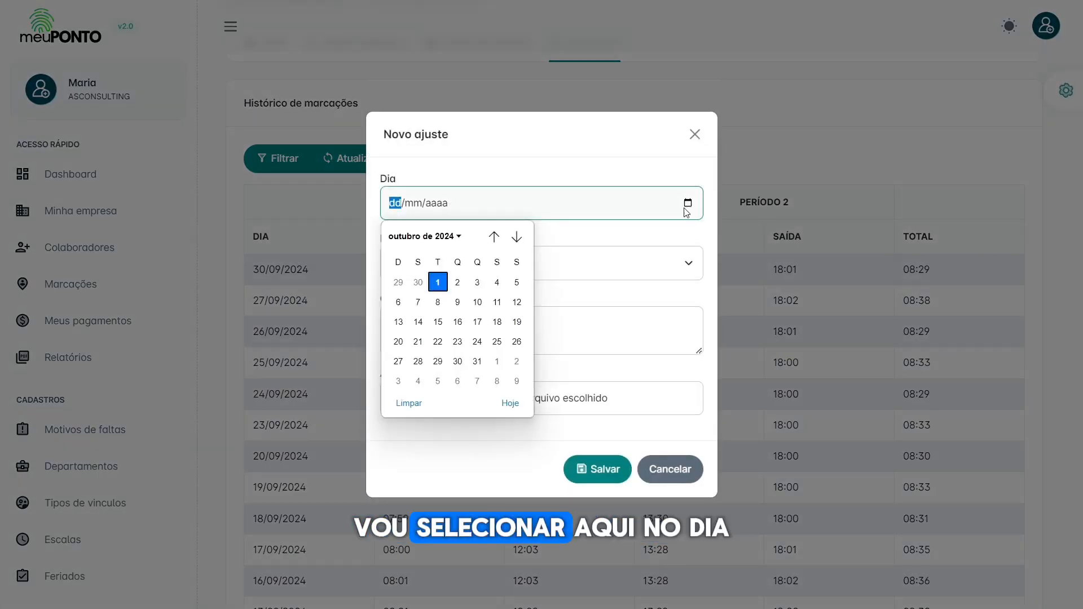
pyautogui.click(494, 236)
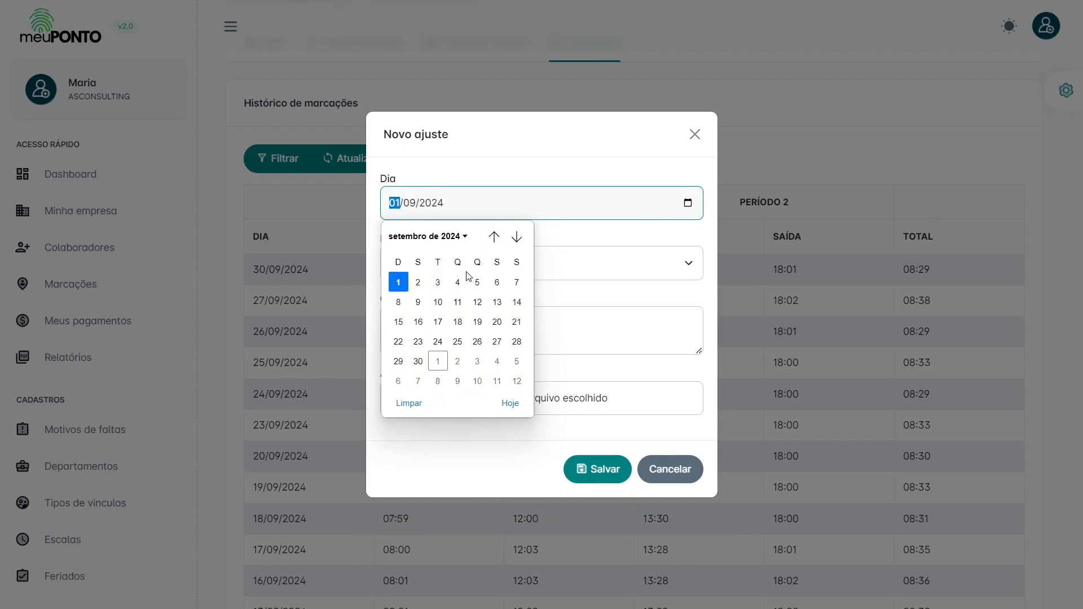
pyautogui.click(418, 283)
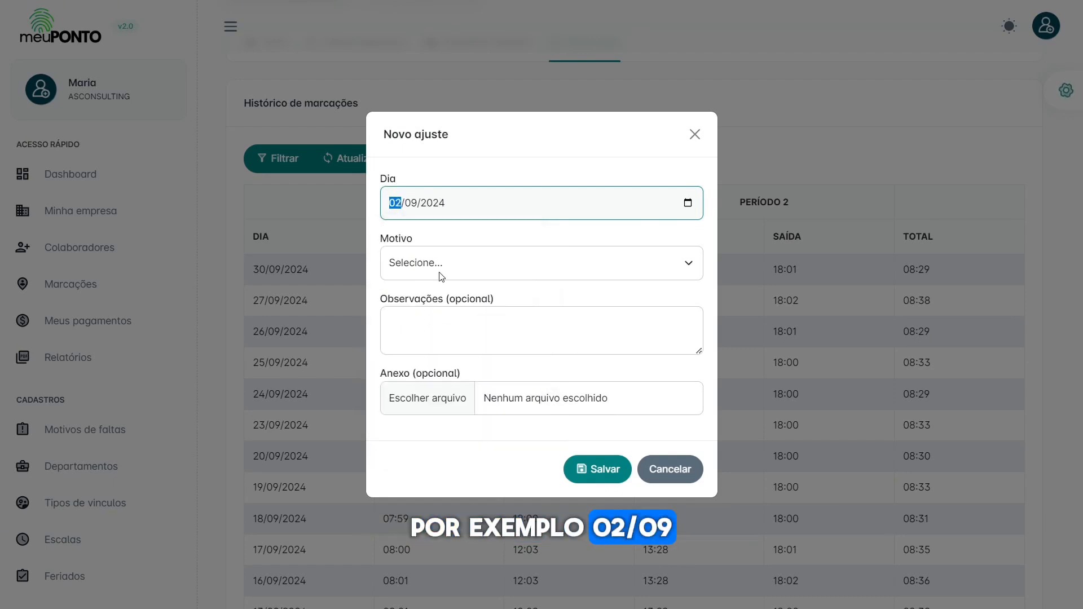
pyautogui.click(442, 277)
pyautogui.click(437, 312)
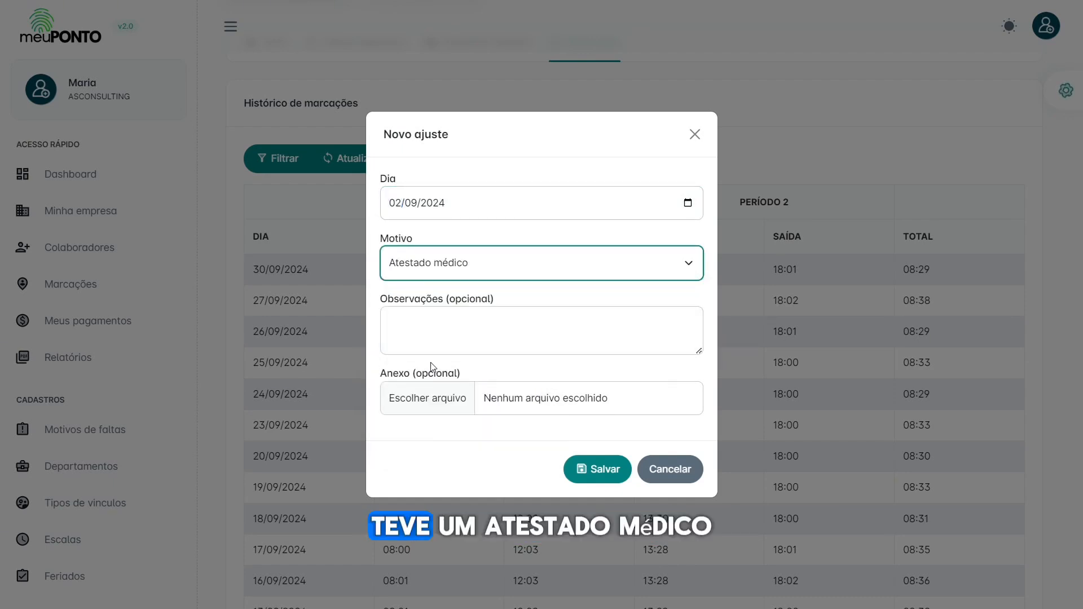
pyautogui.click(454, 324)
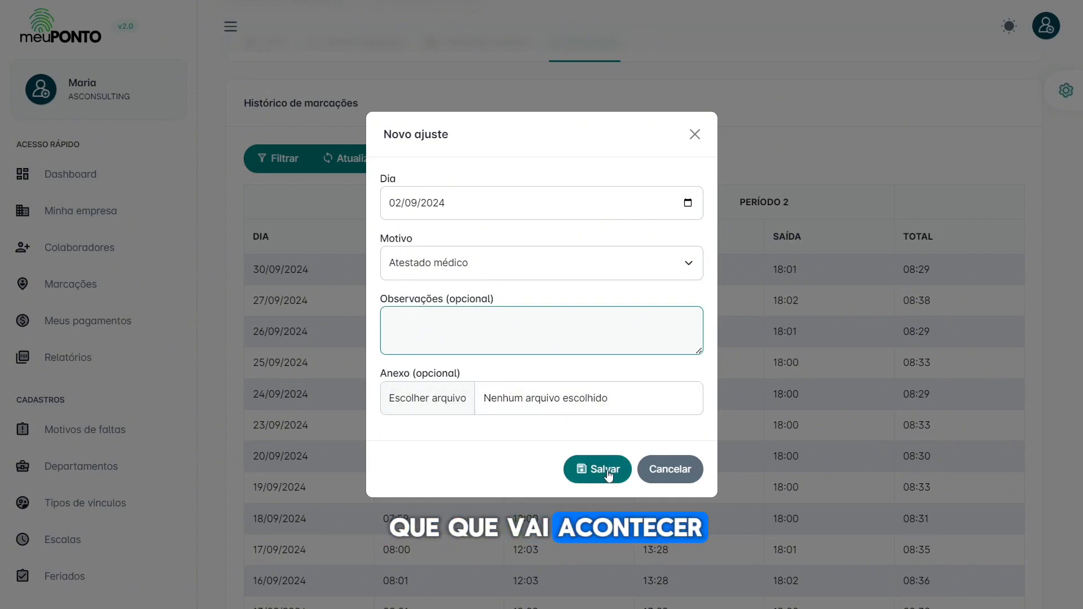
pyautogui.click(394, 204)
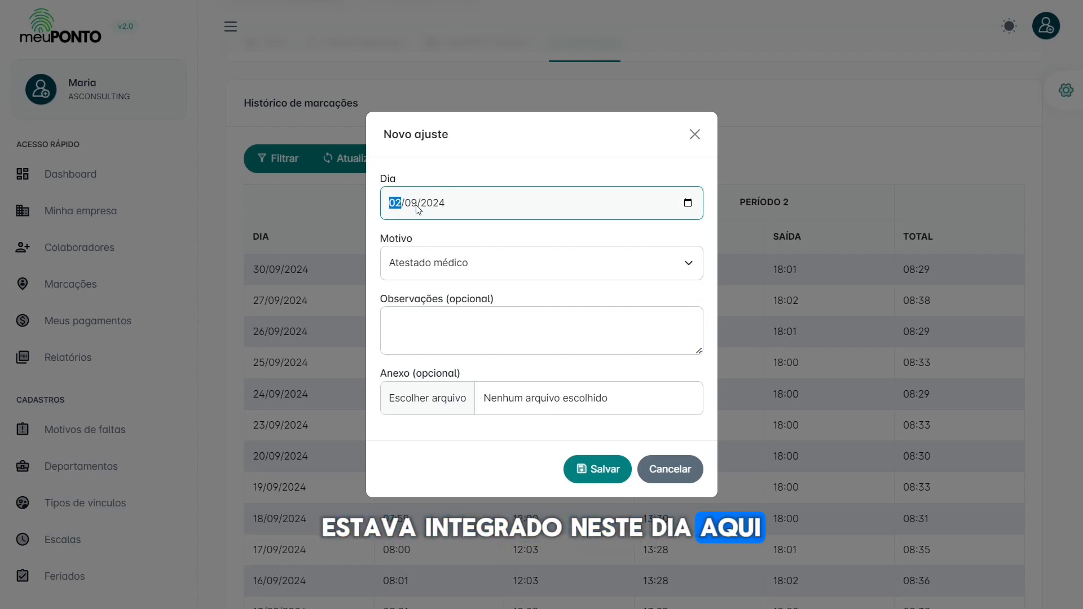
pyautogui.click(670, 472)
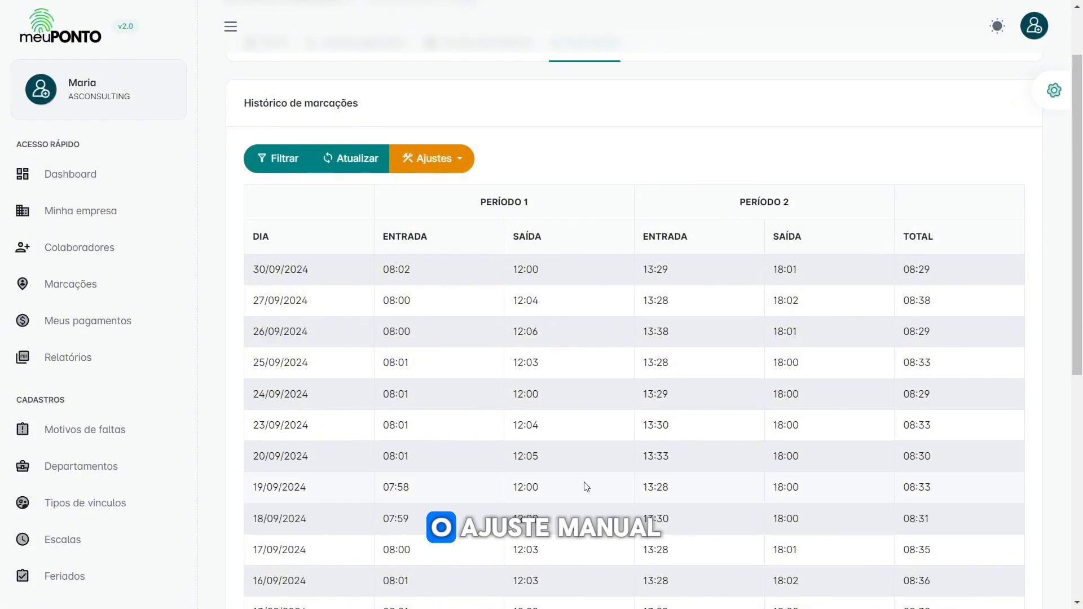
pyautogui.moveTo(381, 455); pyautogui.dragTo(955, 469)
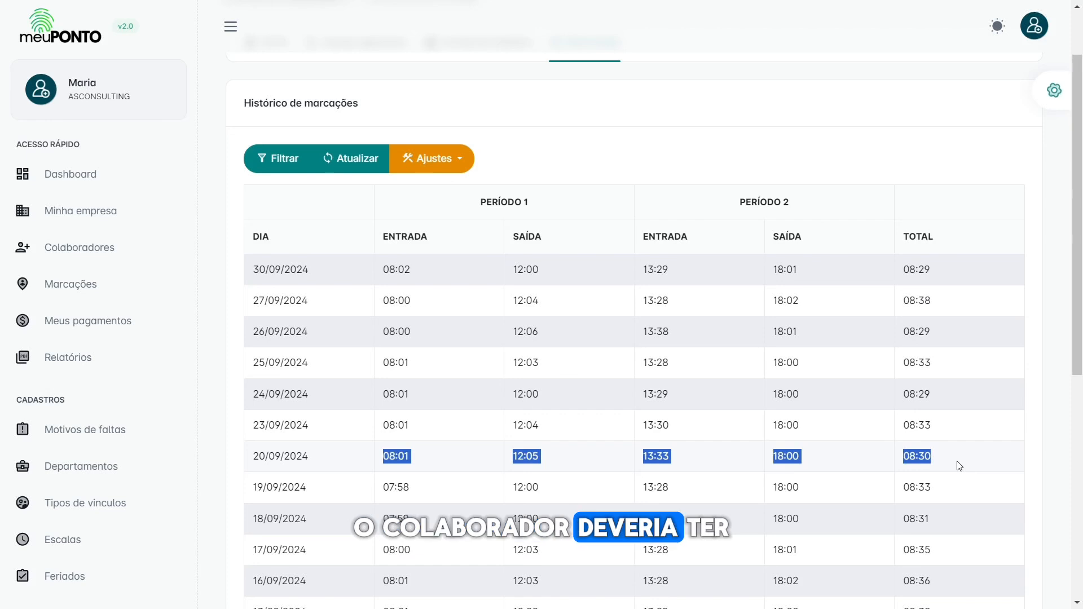
pyautogui.click(465, 171)
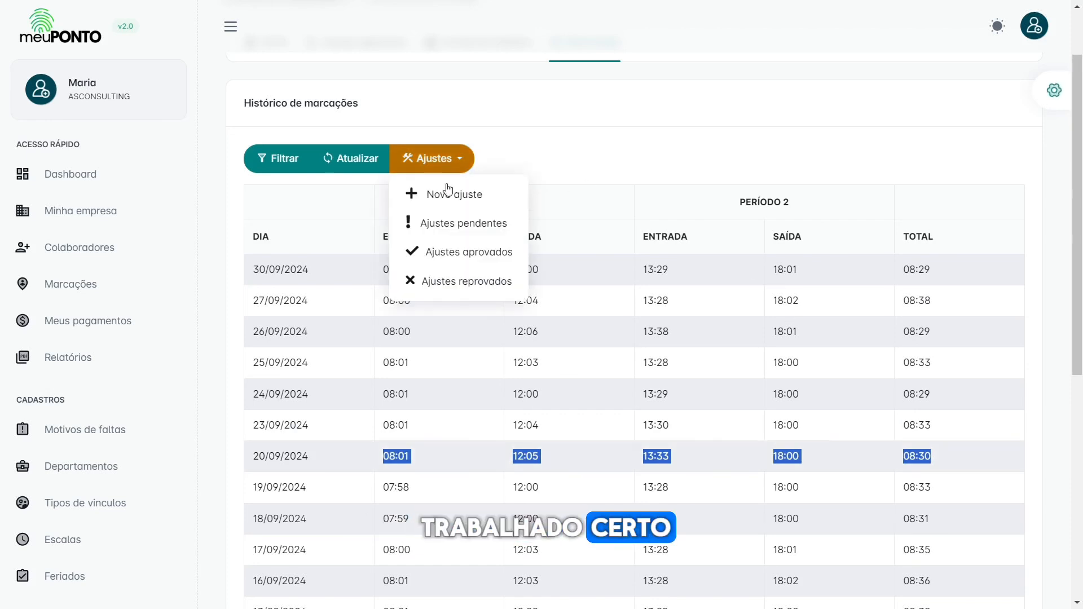
pyautogui.click(441, 226)
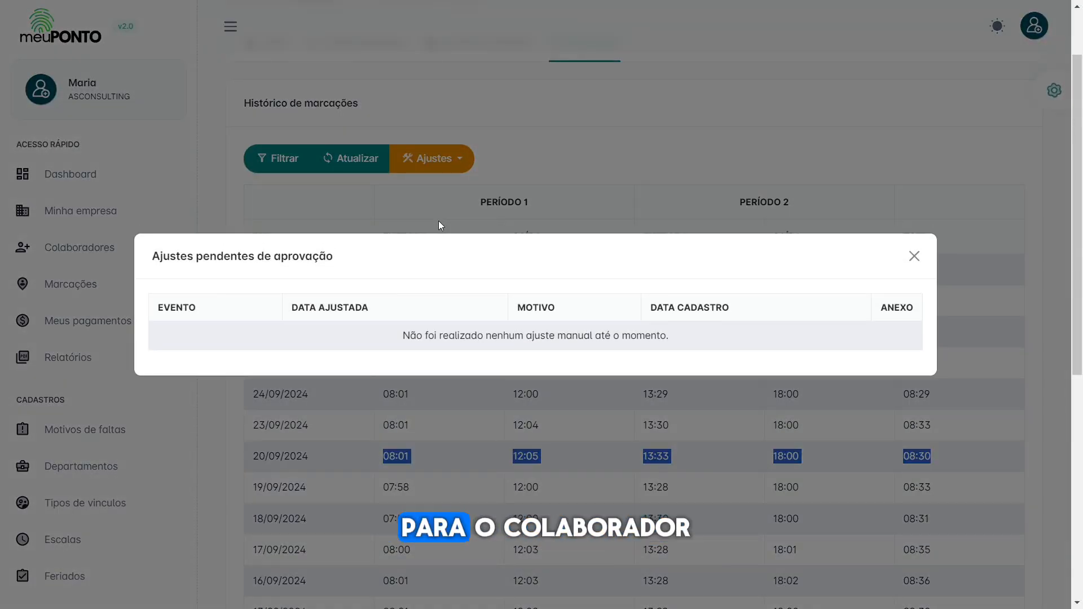
pyautogui.moveTo(400, 337); pyautogui.dragTo(702, 336)
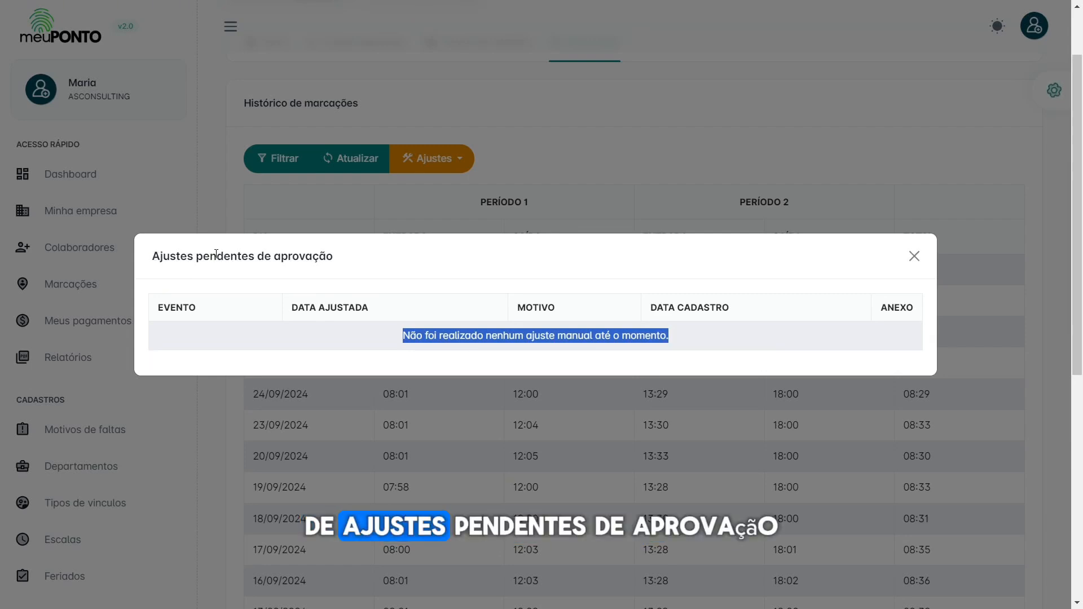
pyautogui.click(375, 323)
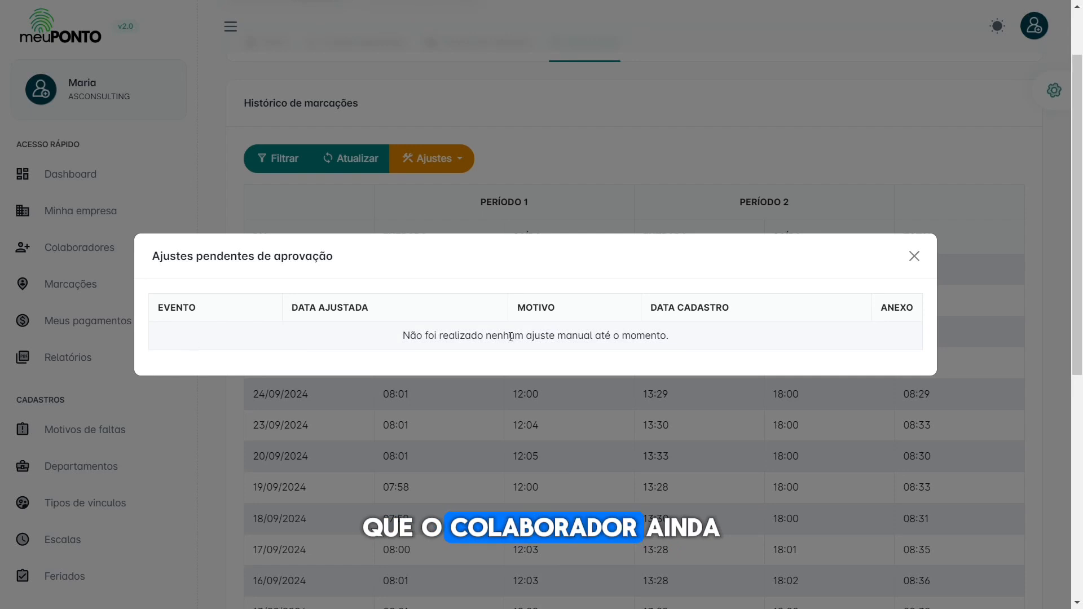
pyautogui.click(914, 257)
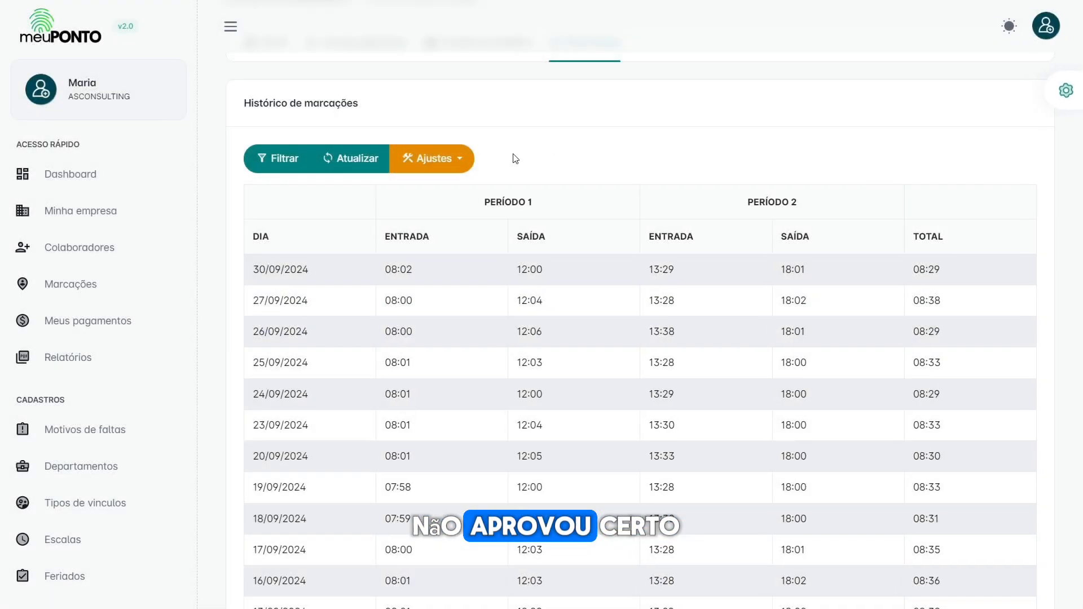
# Step: Review the Ajustes aprovados list and close it
pyautogui.click(442, 158)
pyautogui.click(458, 253)
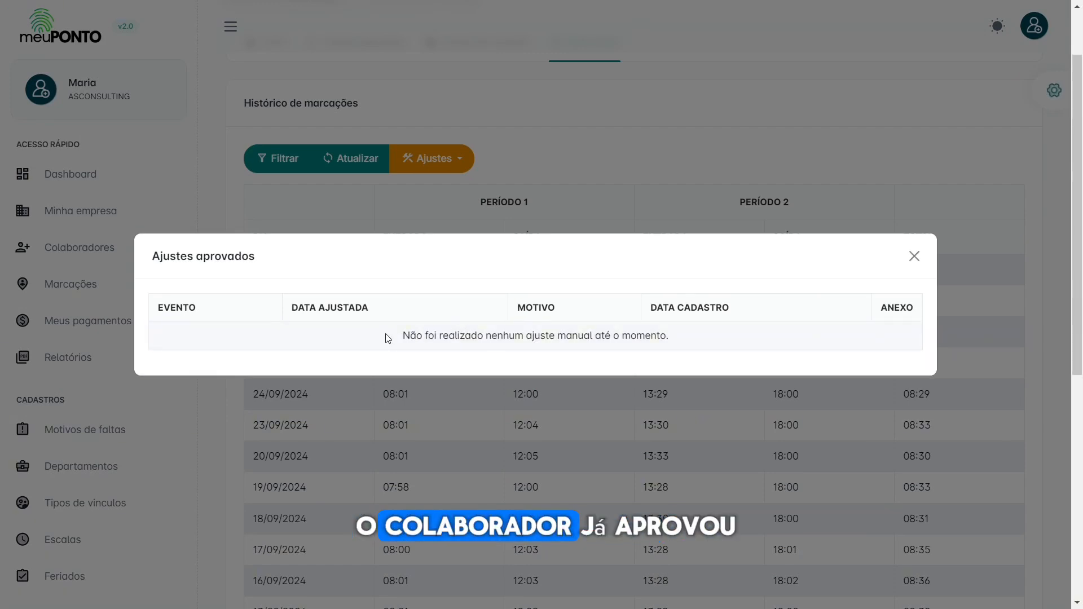
pyautogui.click(913, 257)
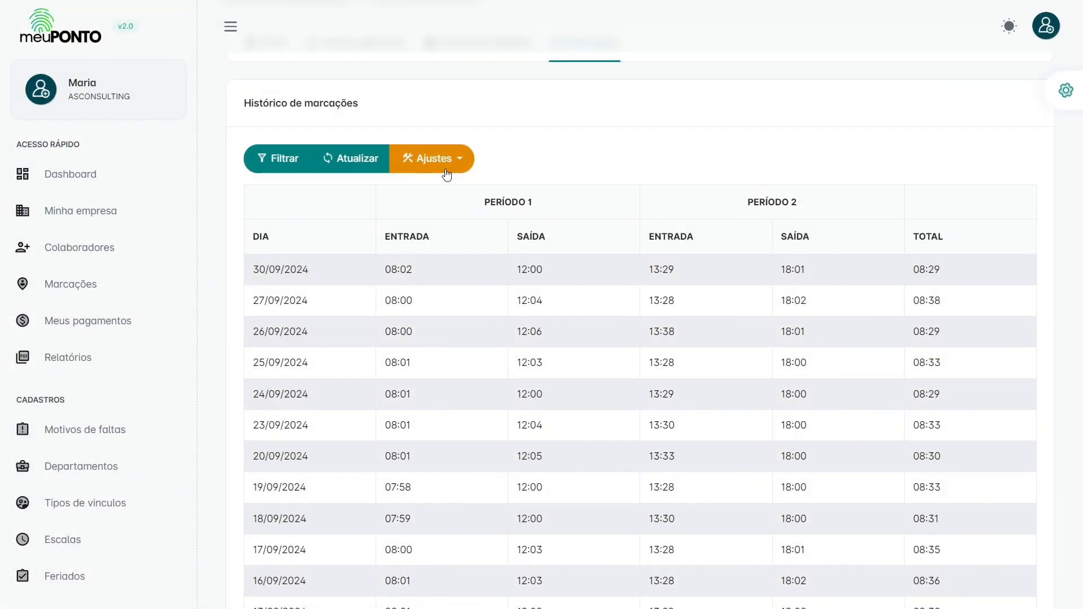
# Step: Review Ajustes reprovados, then refresh the history to show only the 01/10/2024 record
pyautogui.click(445, 170)
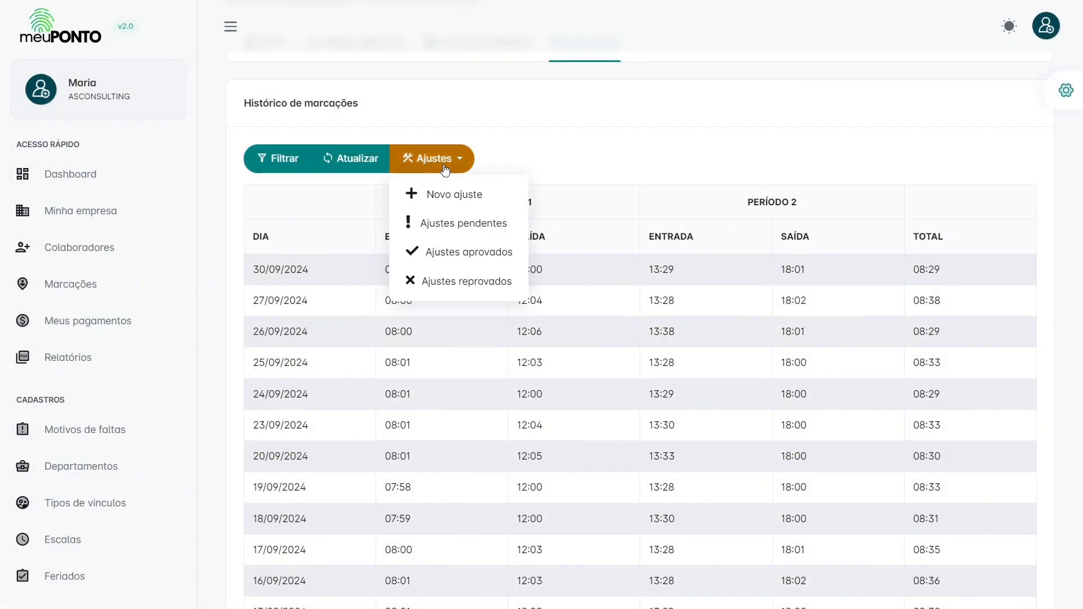
pyautogui.click(462, 286)
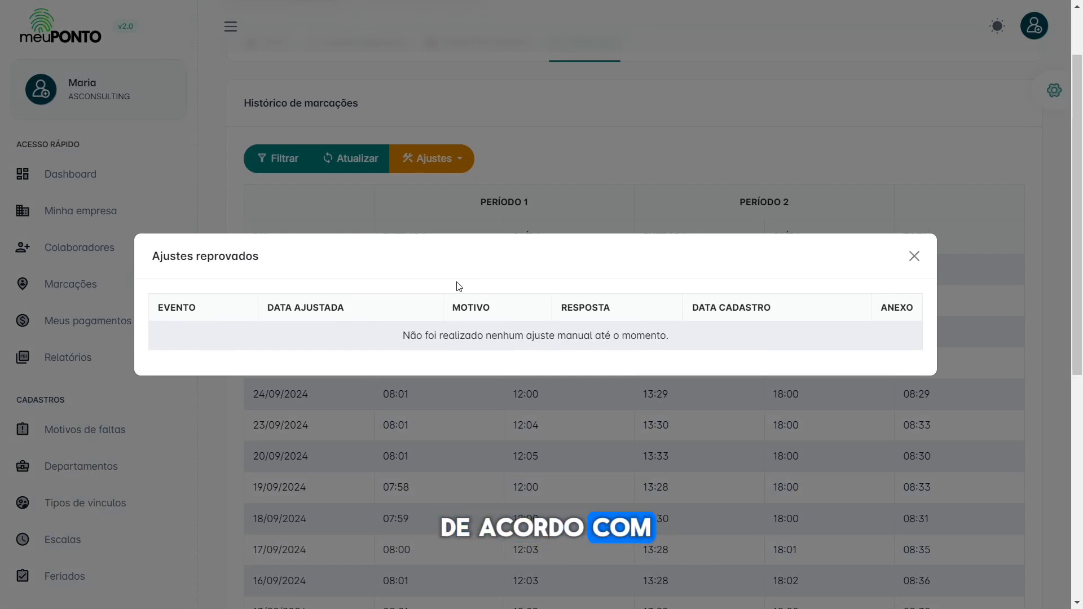
pyautogui.click(914, 256)
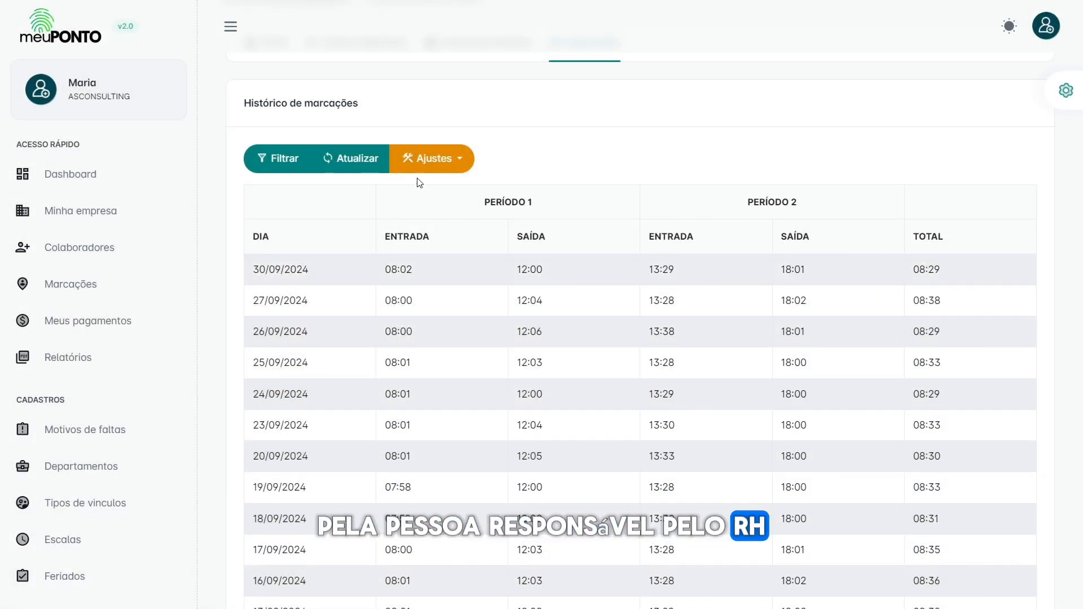
pyautogui.click(350, 160)
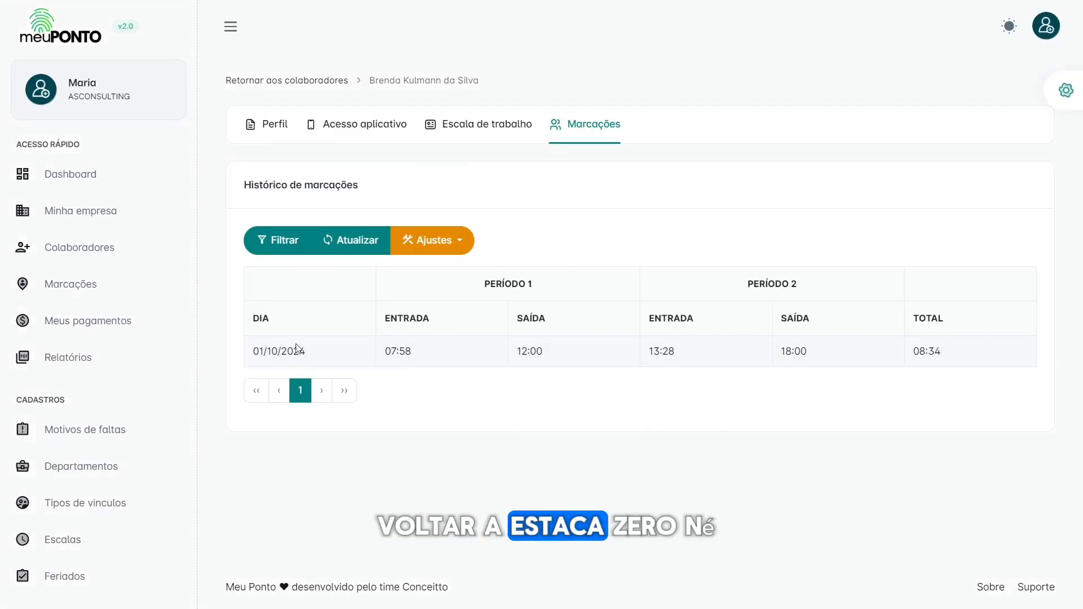
# Step: Clear the history's date filter with Limpar and switch to the employee's Perfil tab
pyautogui.moveTo(255, 349); pyautogui.dragTo(709, 363)
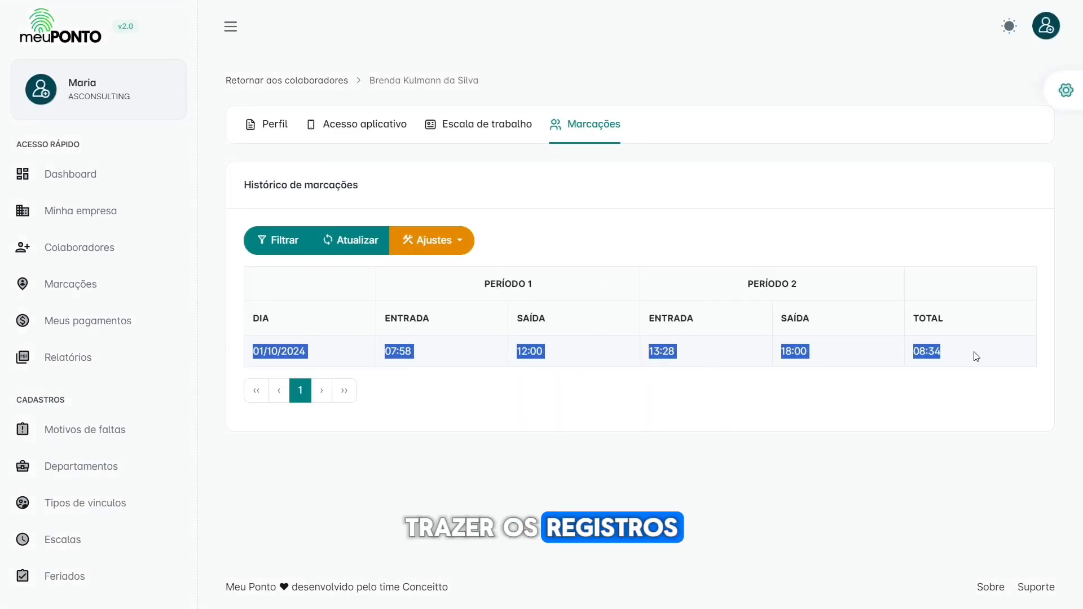
pyautogui.click(301, 247)
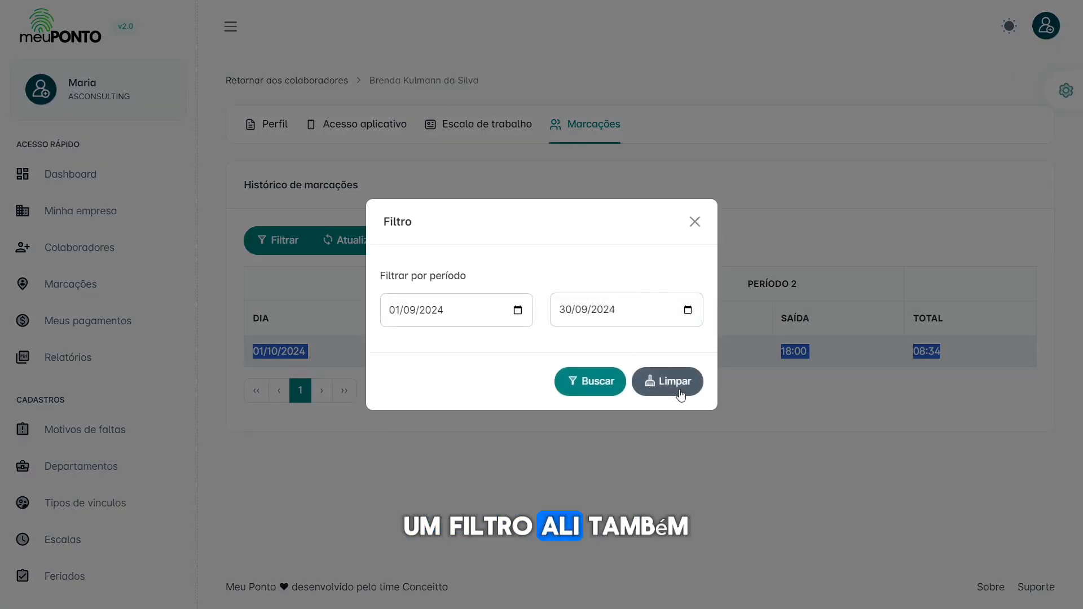
pyautogui.click(680, 394)
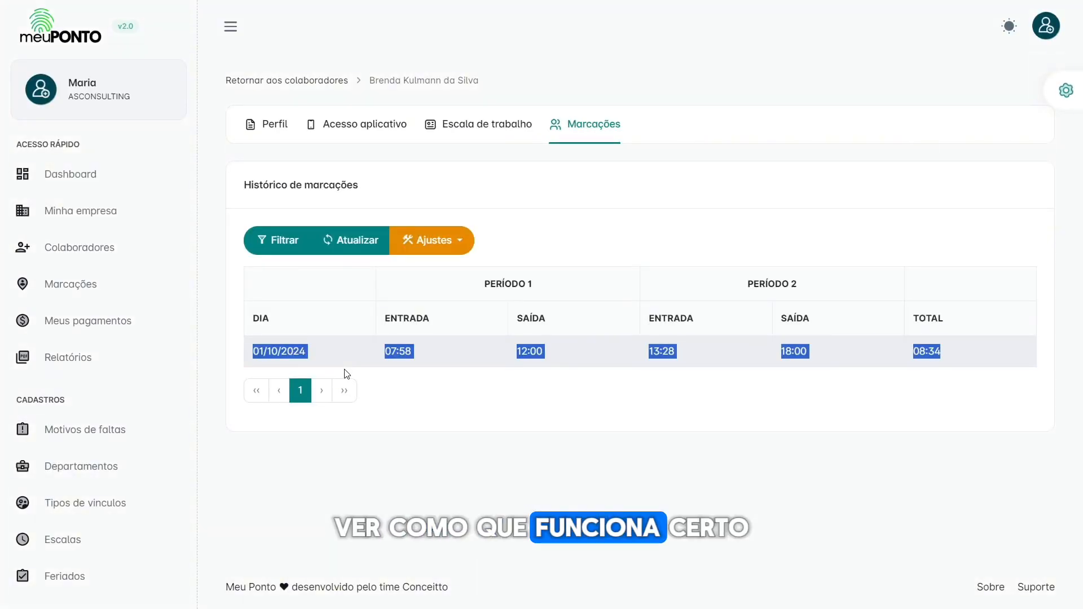
pyautogui.click(539, 398)
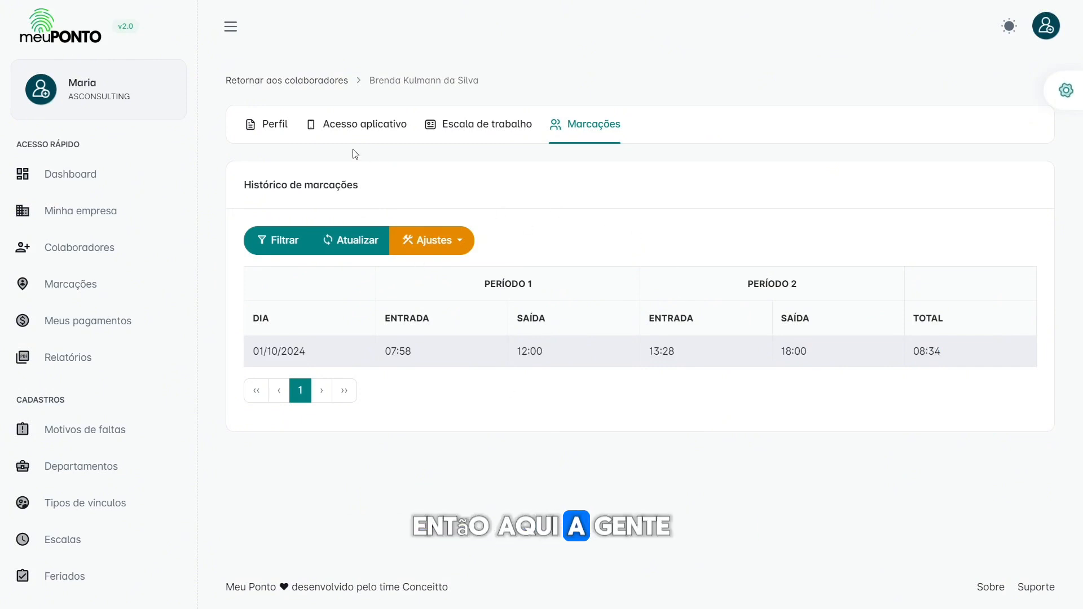
pyautogui.click(276, 127)
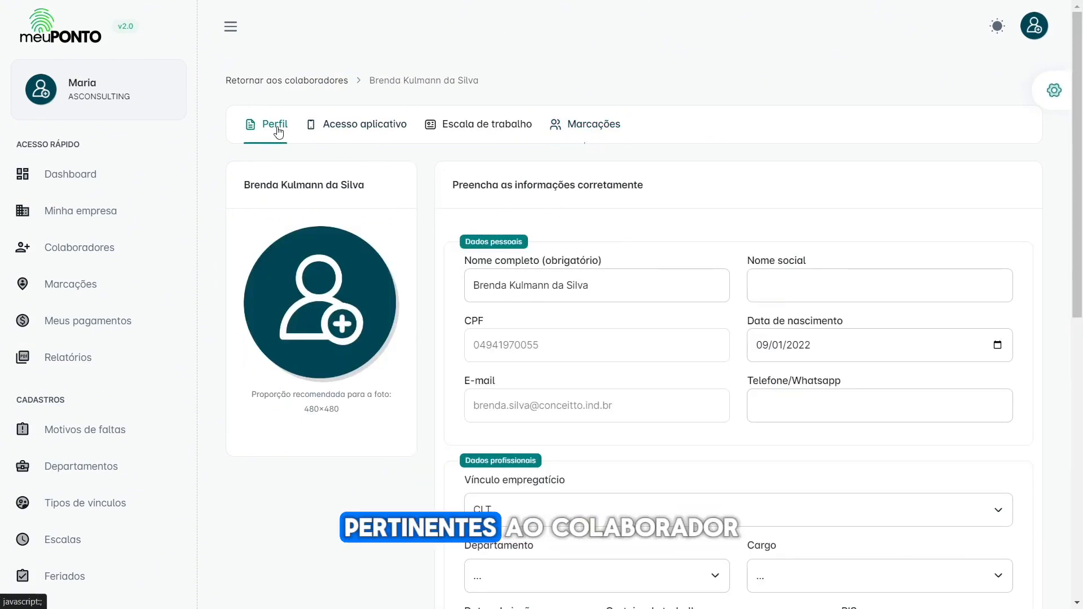